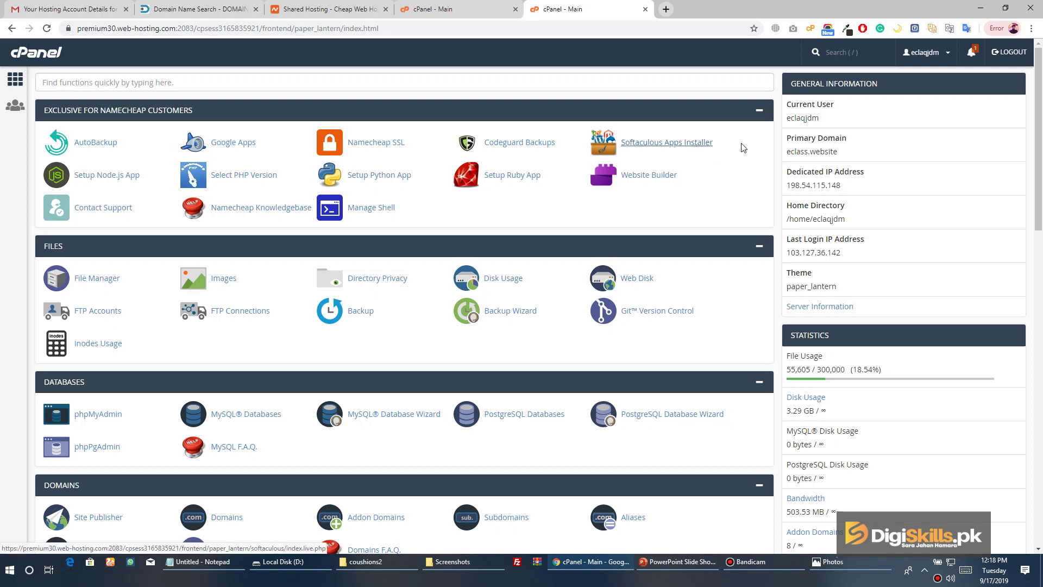
Launch Softaculous Apps Installer from cPanel's Exclusive for Namecheap Customers section
left_click(664, 152)
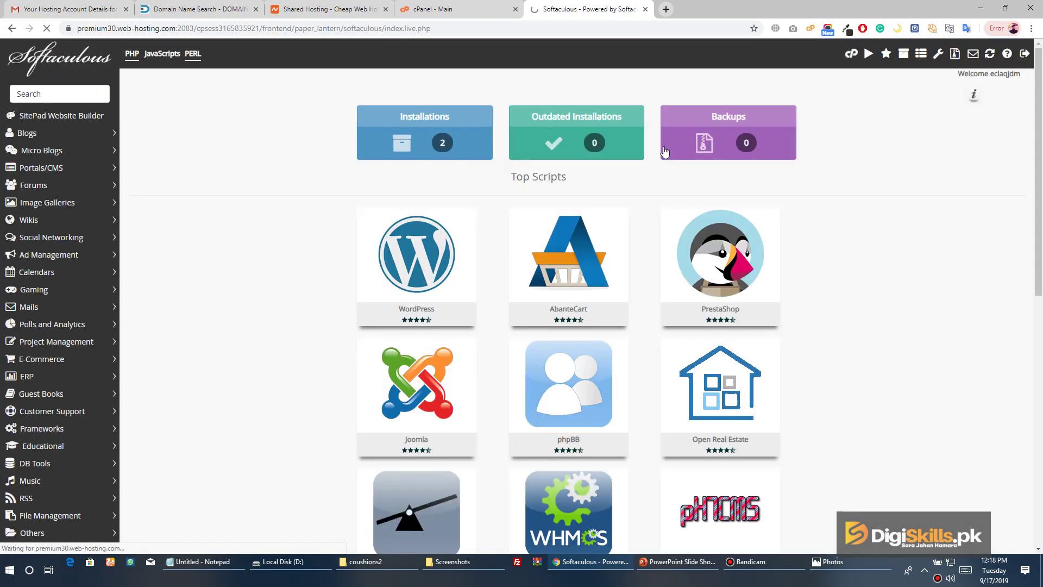
Open the WordPress entry in Softaculous and start a new installation
scroll(307, 144, "down", 2)
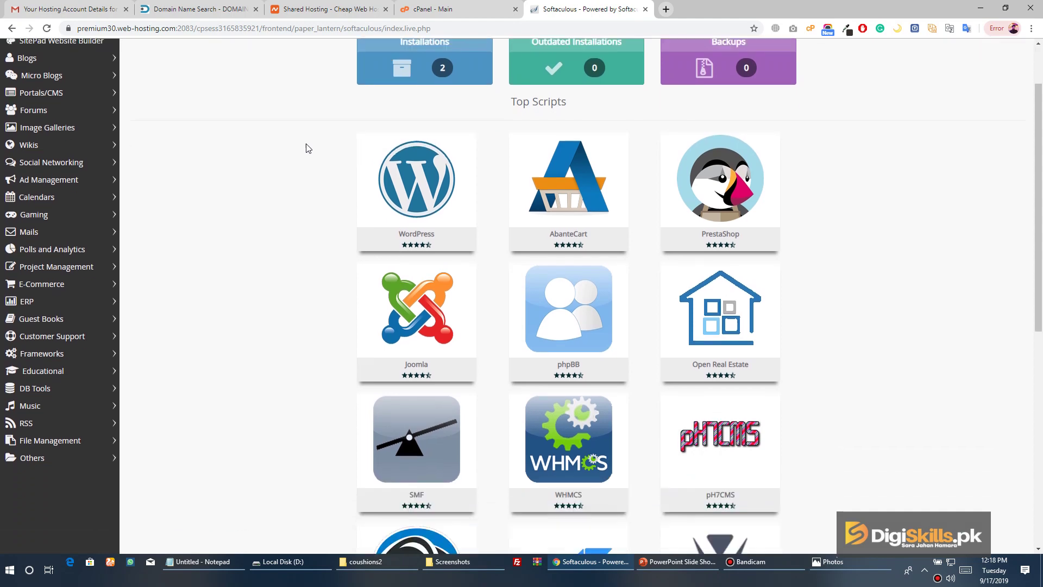
mouse_move(454, 164)
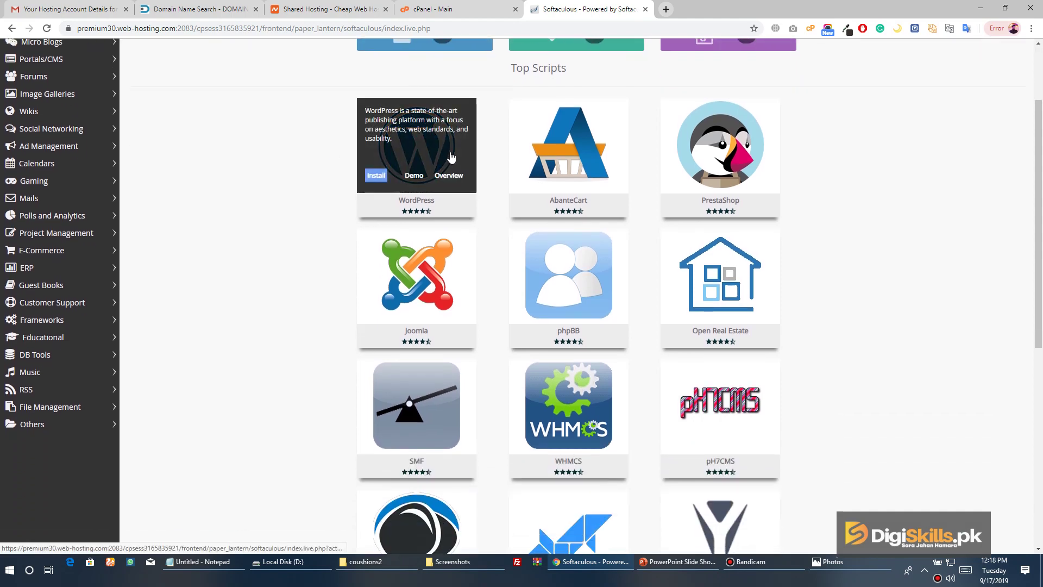
left_click(450, 156)
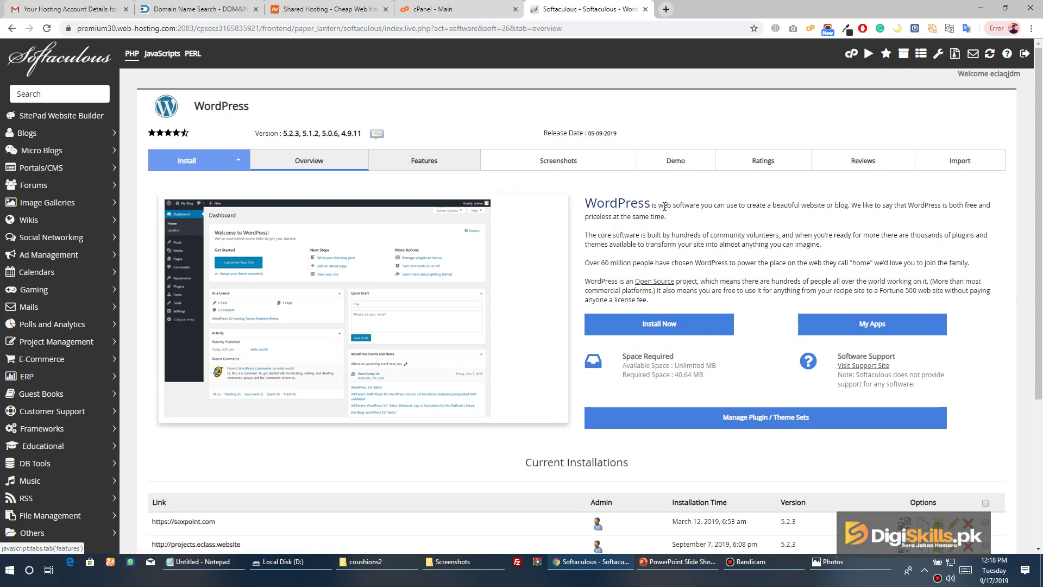
left_click(676, 328)
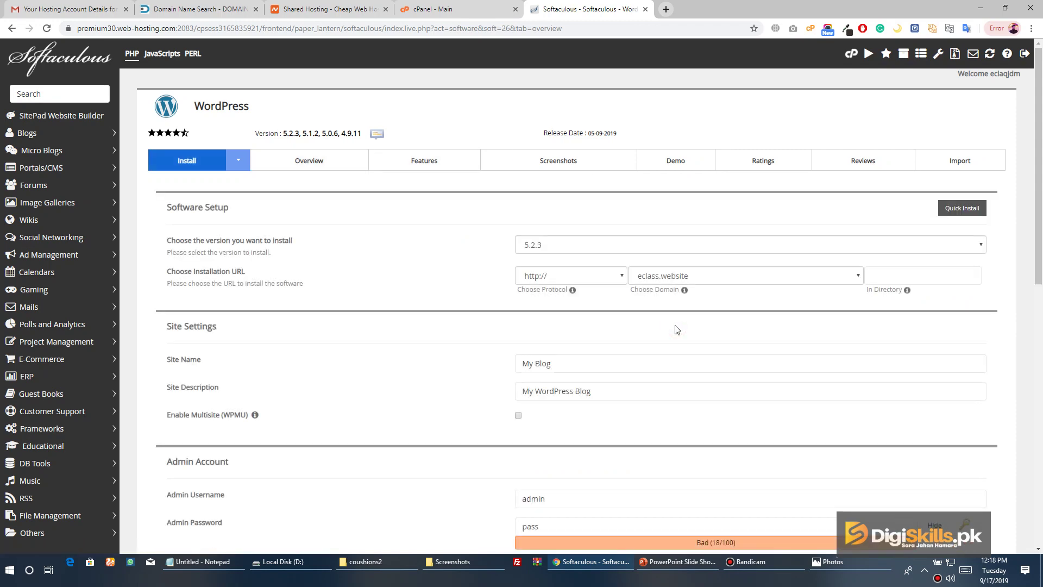
left_click(575, 250)
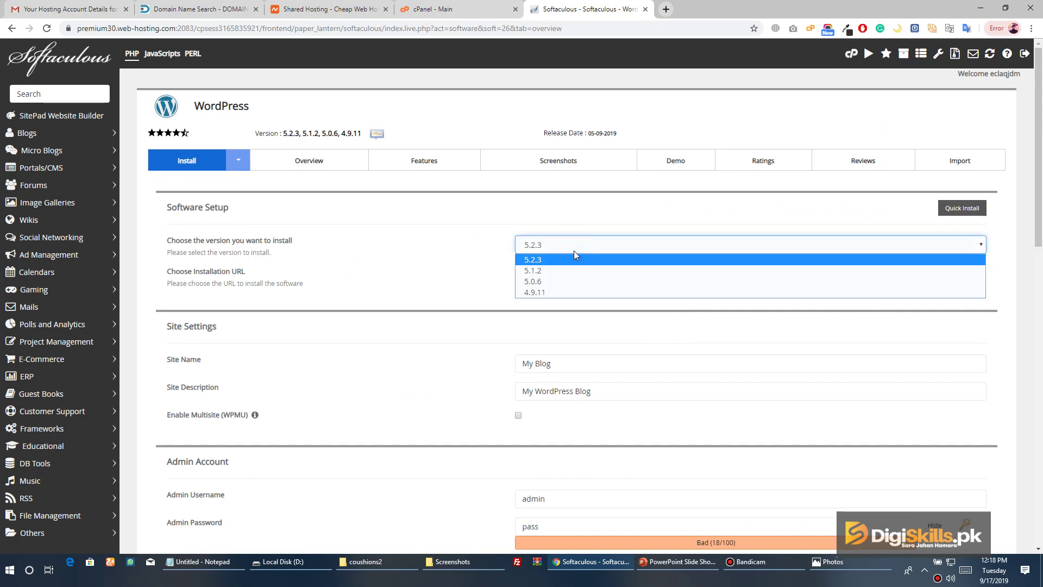
left_click(564, 259)
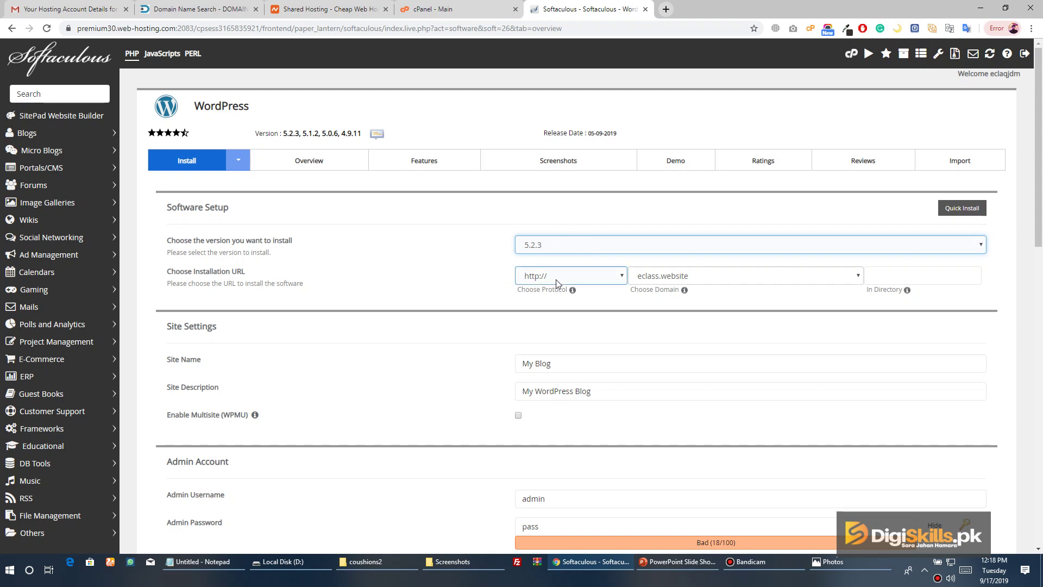
left_click(575, 279)
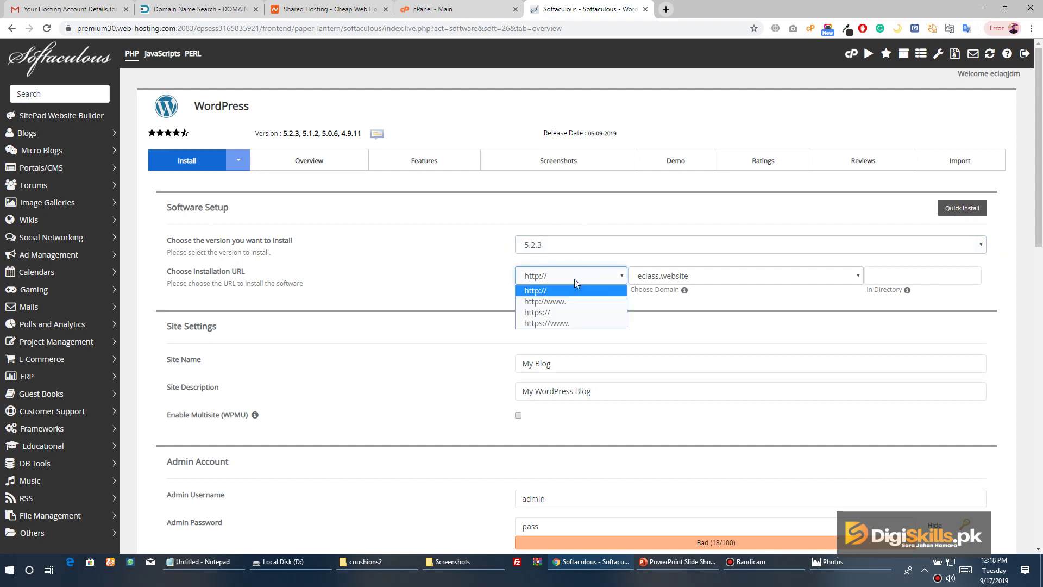
left_click(575, 279)
left_click(703, 282)
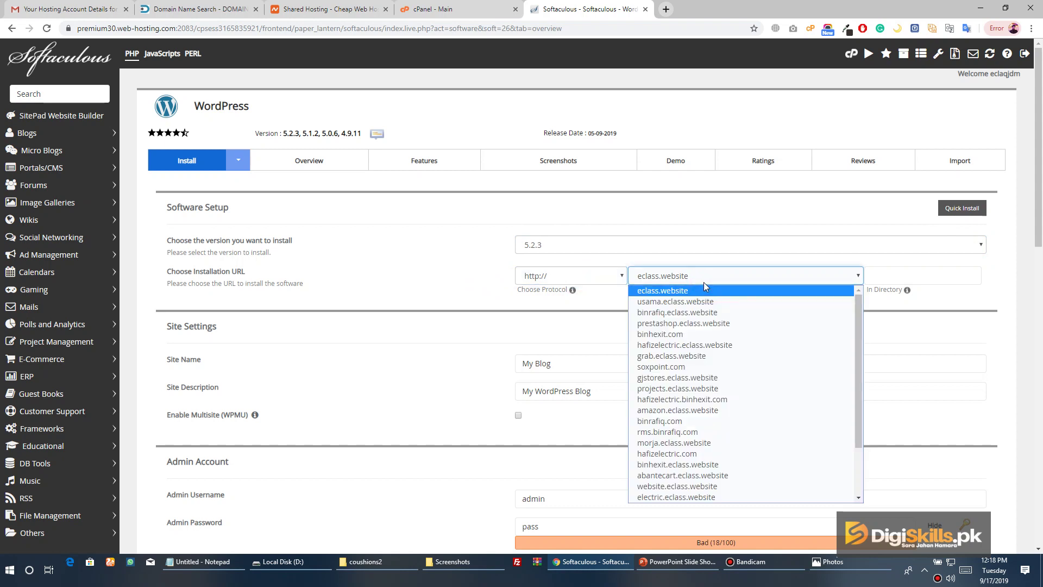
key("v")
left_click(657, 495)
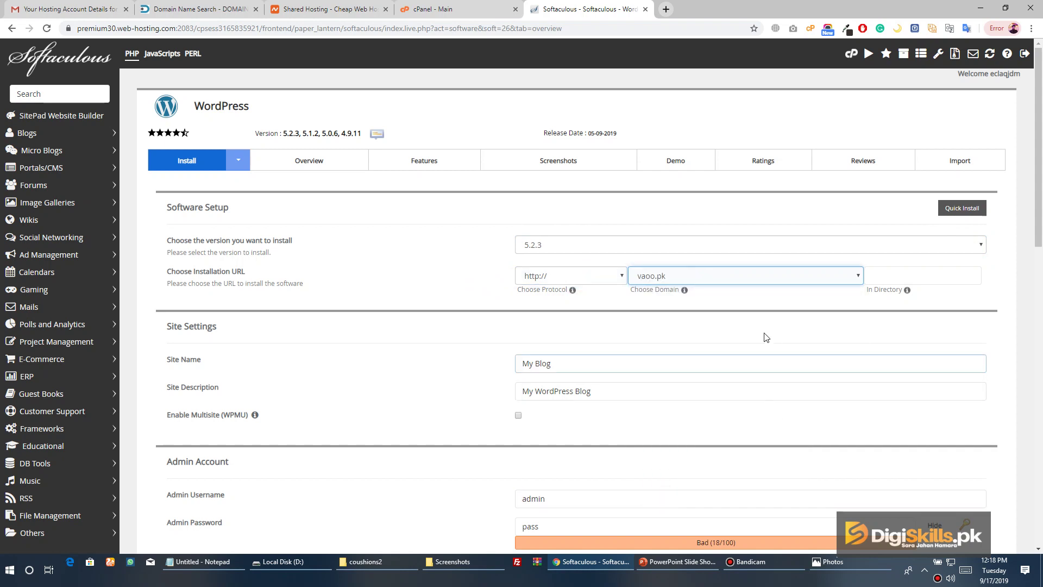
left_click(742, 300)
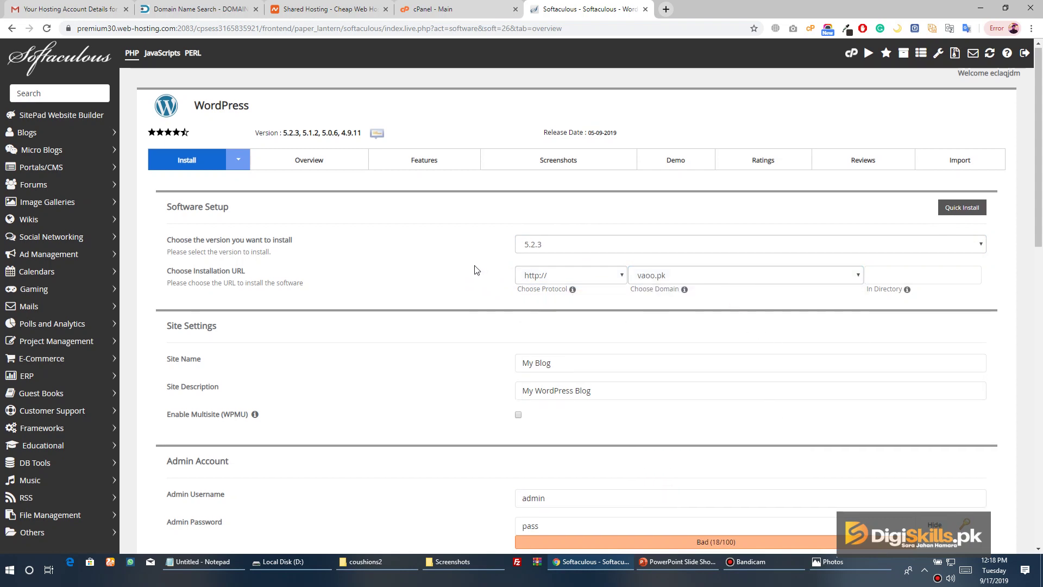
scroll(476, 270, "down", 2)
Set the site name to vaoo.pk and the site description to Vaoo Store
triple_click(586, 256)
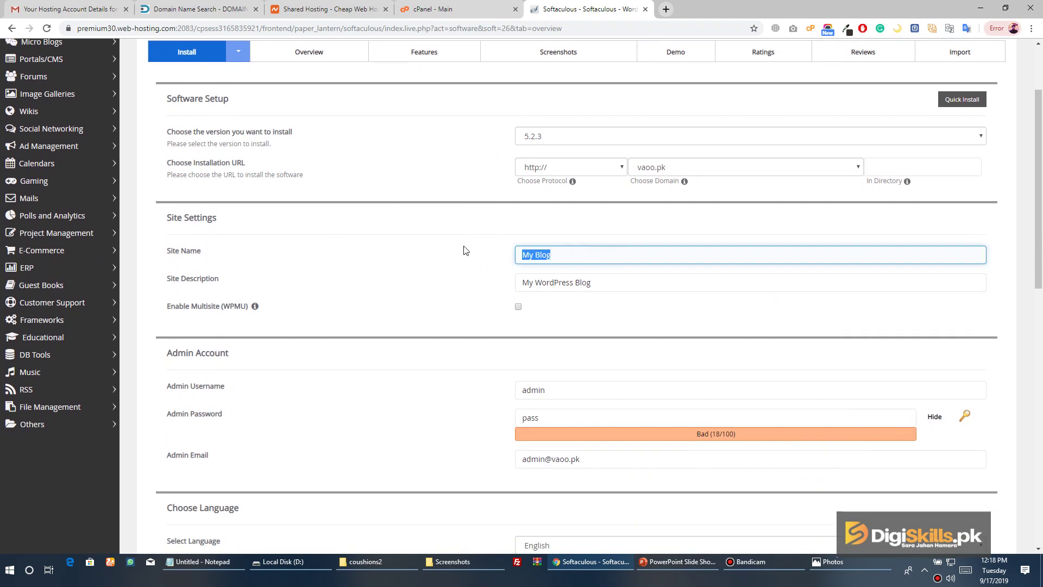
type("Vaoo ")
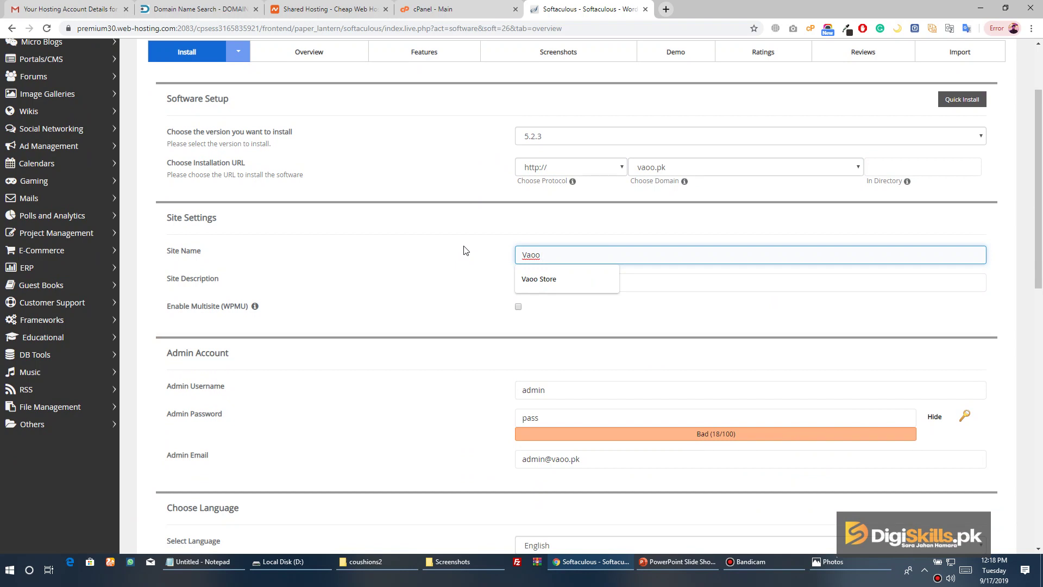
type("Store")
key("BackSpace")
key("BackSpace")
key("BackSpace")
key("ctrl+a")
type("vaoo.pk")
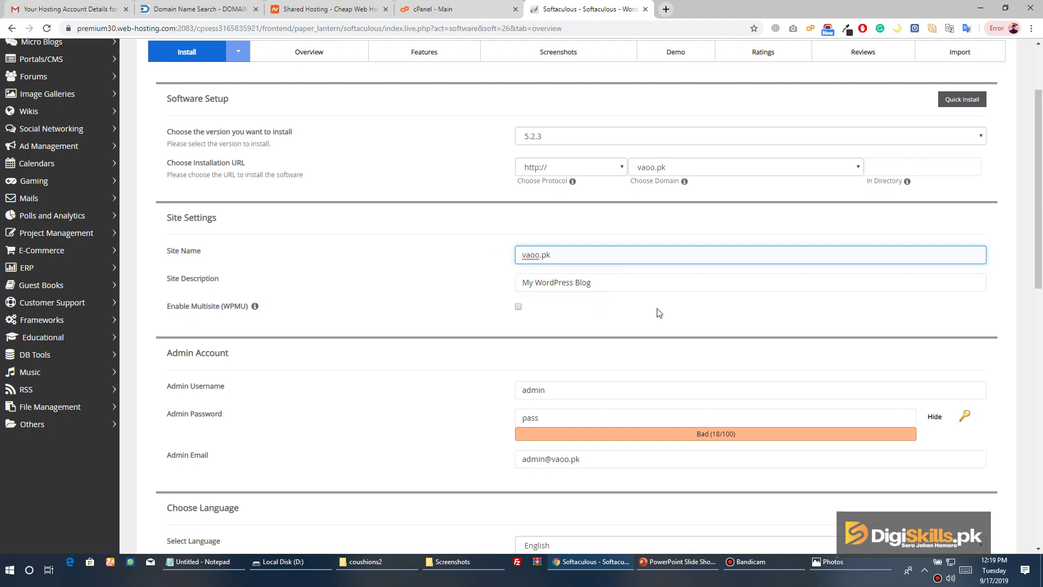
left_click(671, 281)
key("ctrl+a")
type("Vaoo Store")
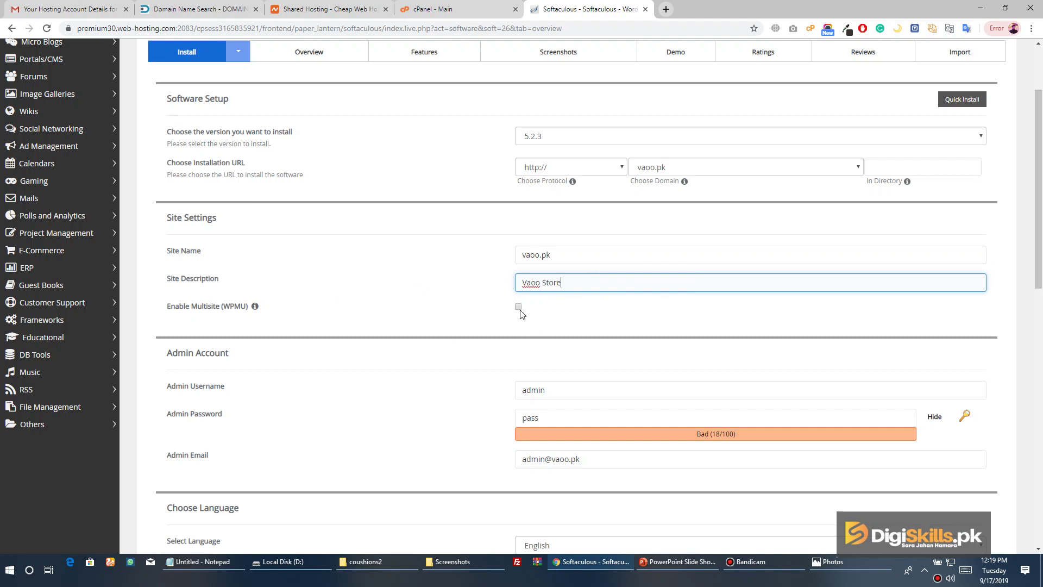
scroll(473, 327, "down", 3)
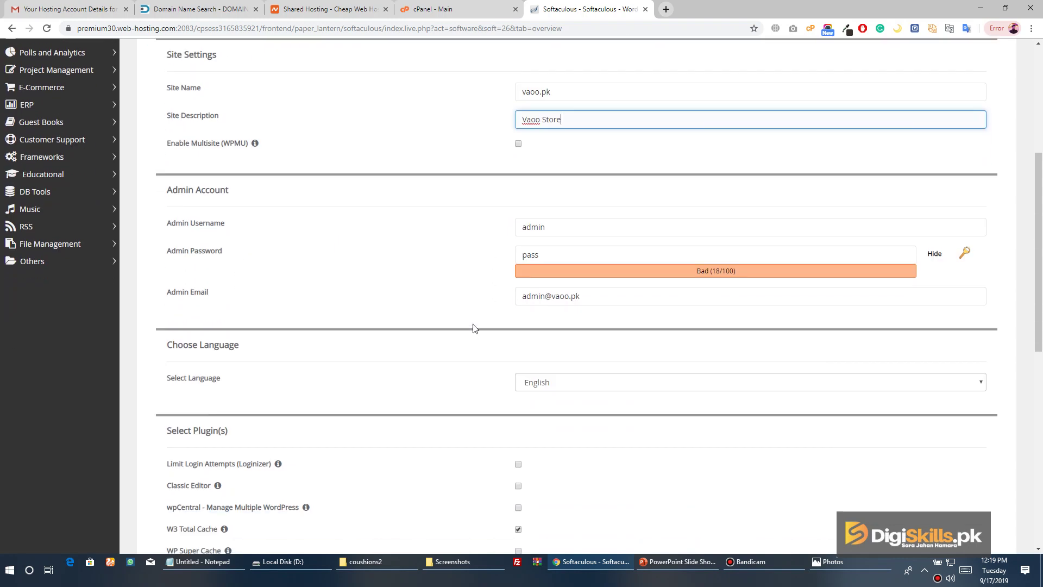
Keep username admin, and enter a new admin password and the admin e-mail address
double_click(552, 226)
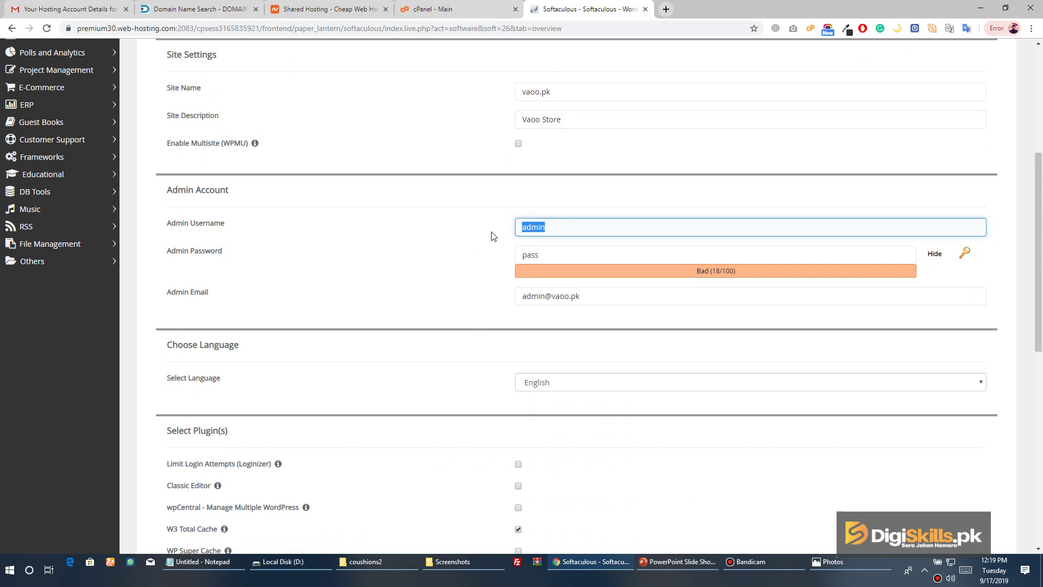
double_click(537, 253)
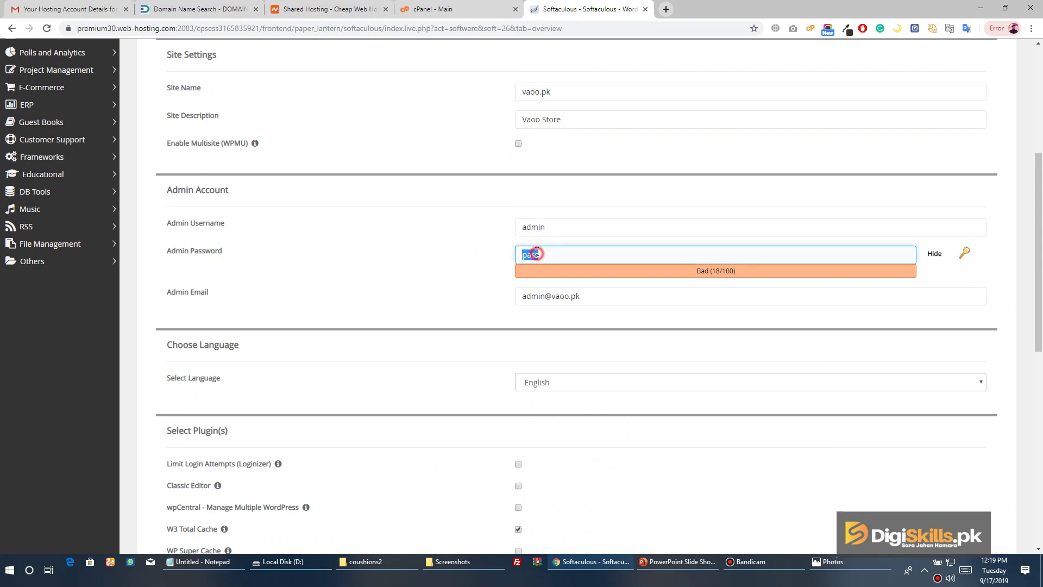
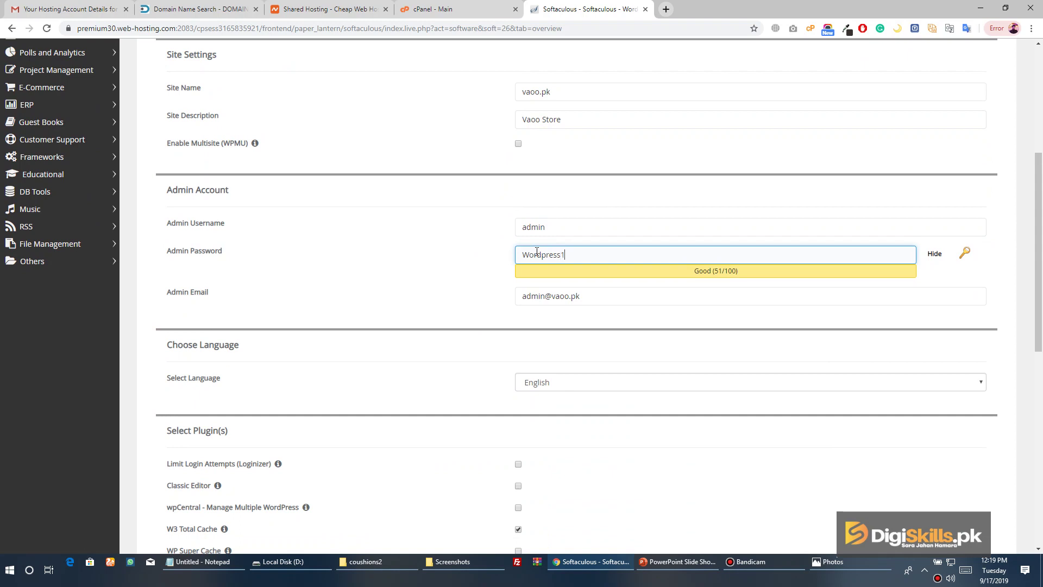
left_click_drag(598, 299, 481, 310)
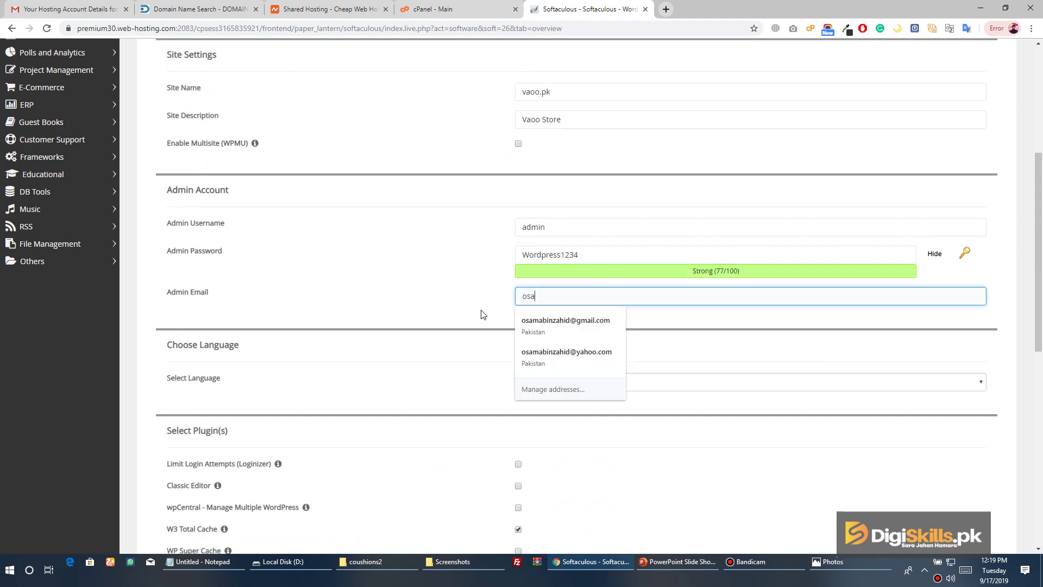
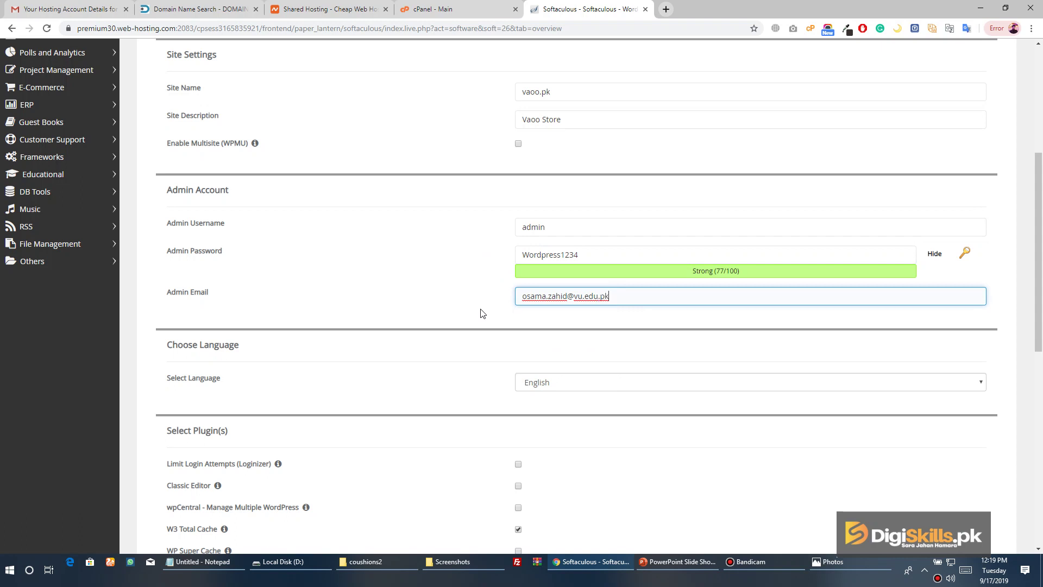
left_click(482, 313)
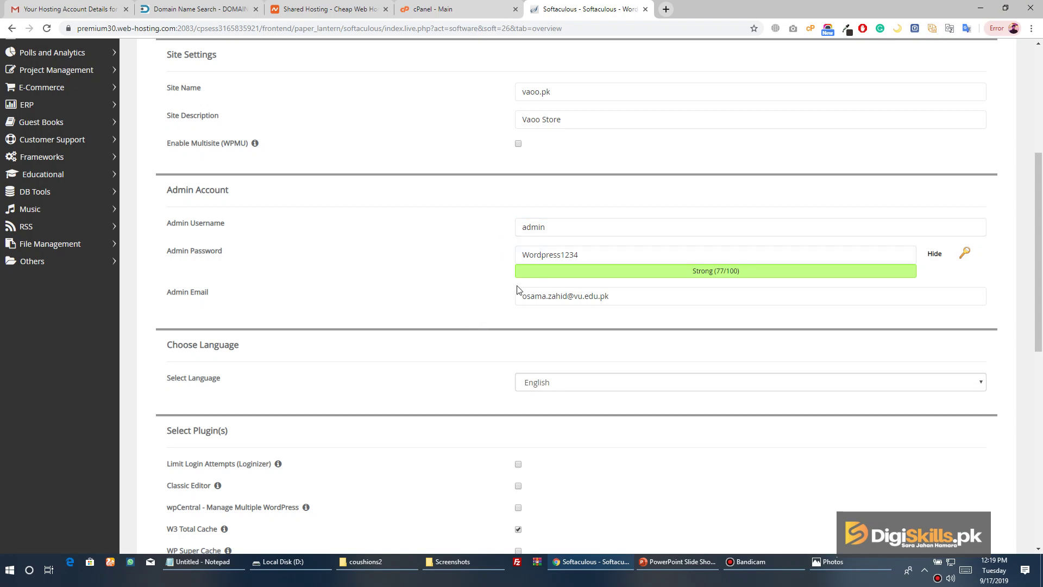
scroll(521, 315, "down", 4)
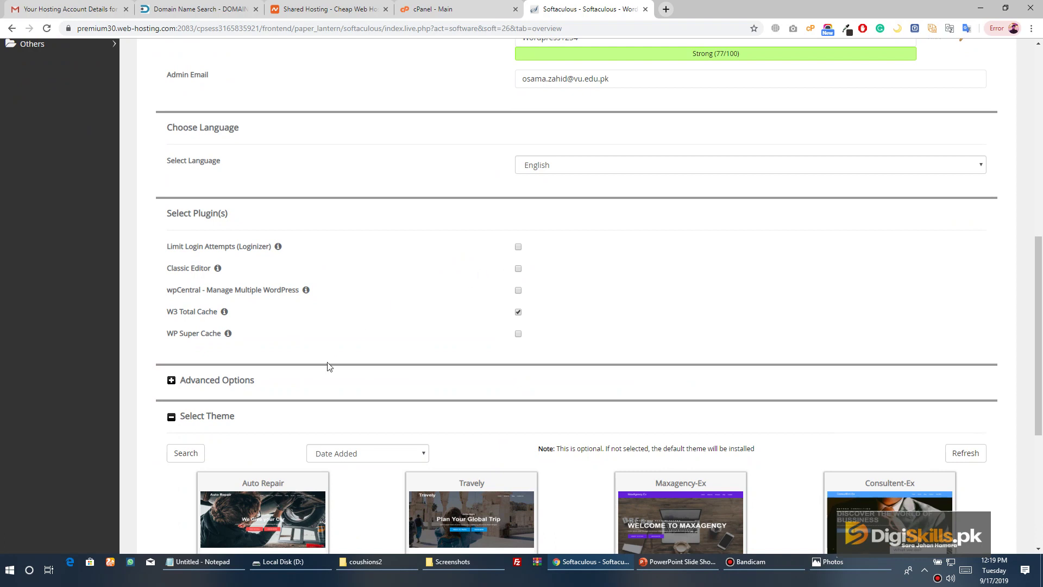
Check the Advanced Options, pick the Auto Repair theme, and start the WordPress install
left_click(209, 381)
scroll(186, 395, "down", 2)
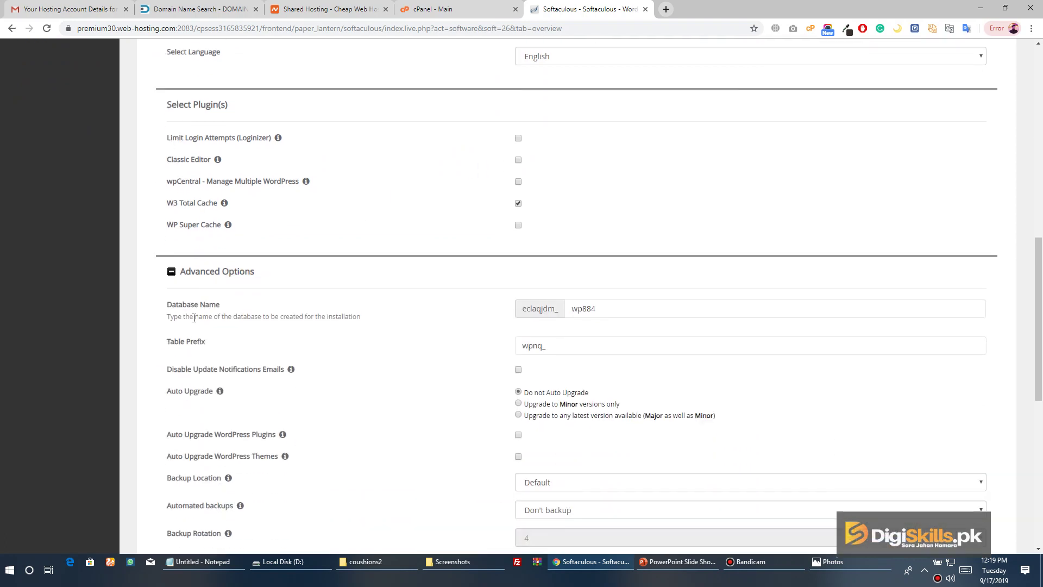
scroll(210, 255, "down", 3)
scroll(203, 239, "up", 2)
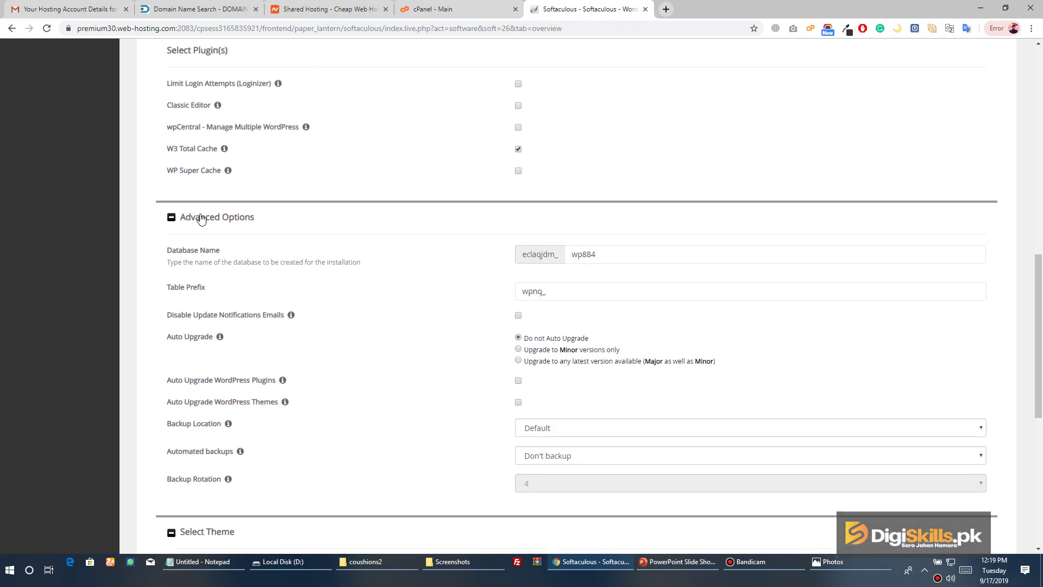
left_click(202, 217)
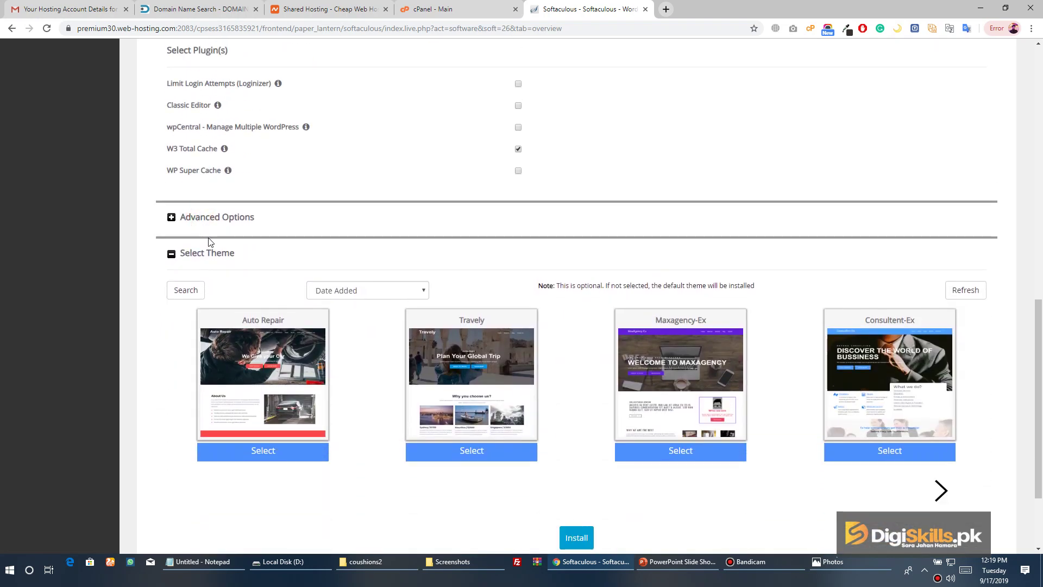
scroll(272, 271, "down", 2)
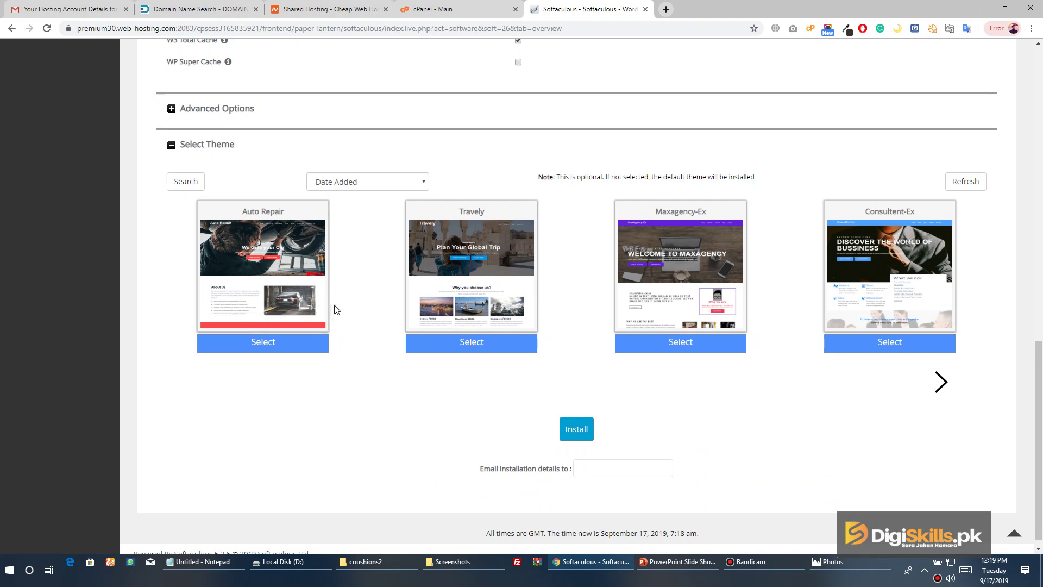
left_click(266, 347)
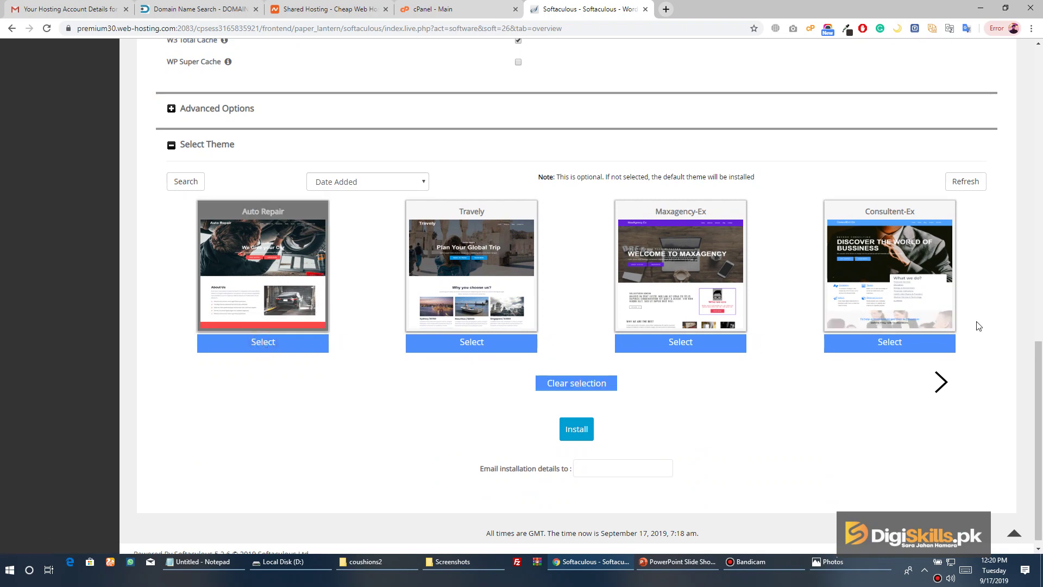
left_click(576, 430)
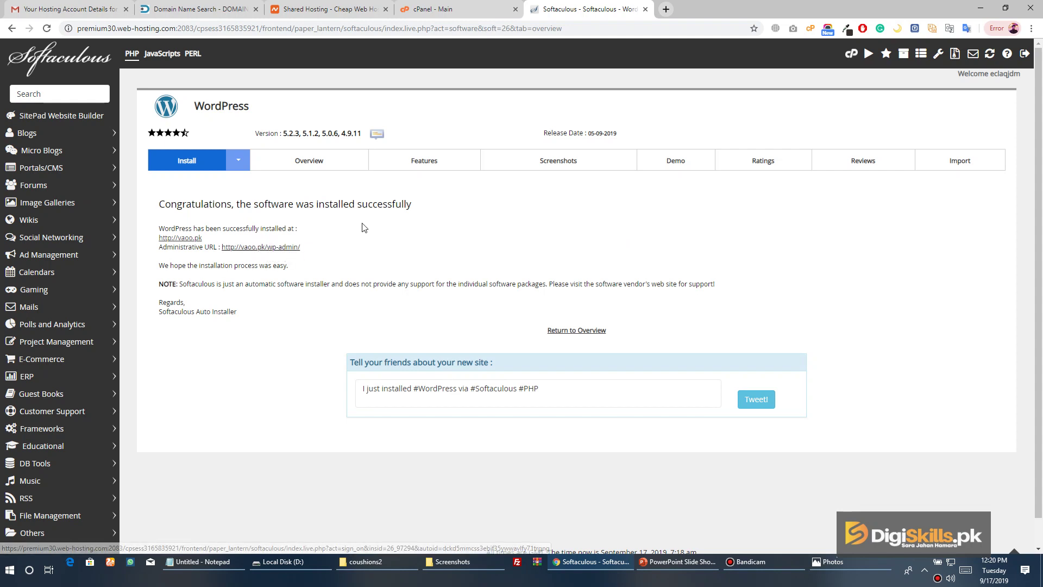
Open the new vaoo.pk homepage in its own tab, then open the Administrative URL
middle_click(184, 238)
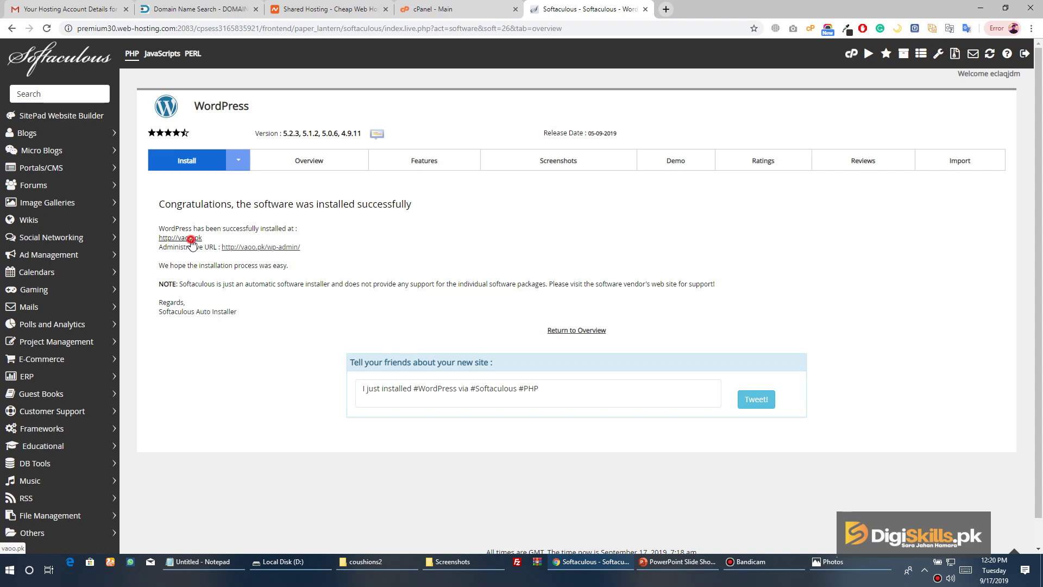
left_click(679, 9)
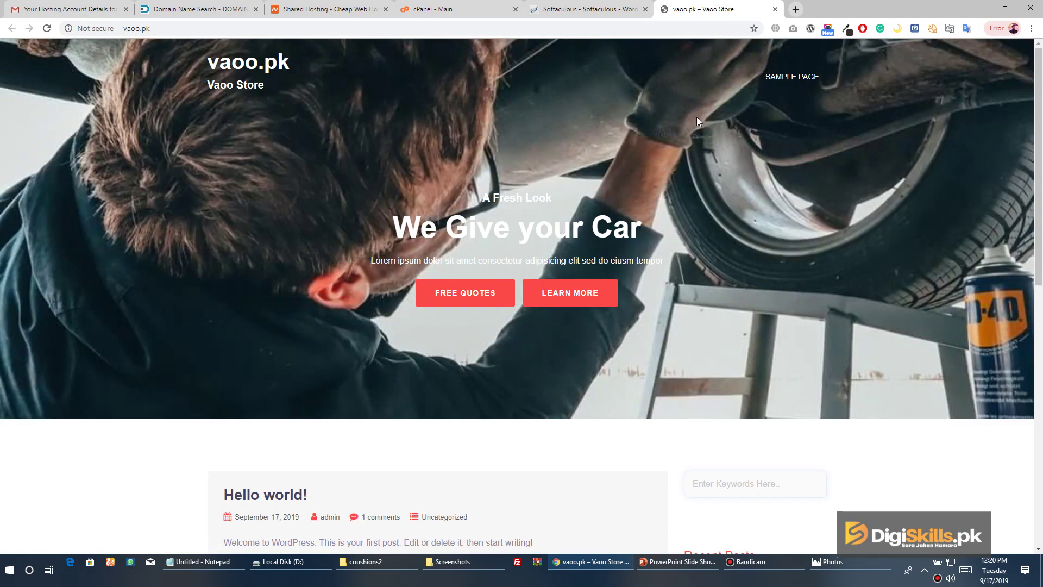
scroll(697, 116, "down", 10)
scroll(699, 124, "up", 10)
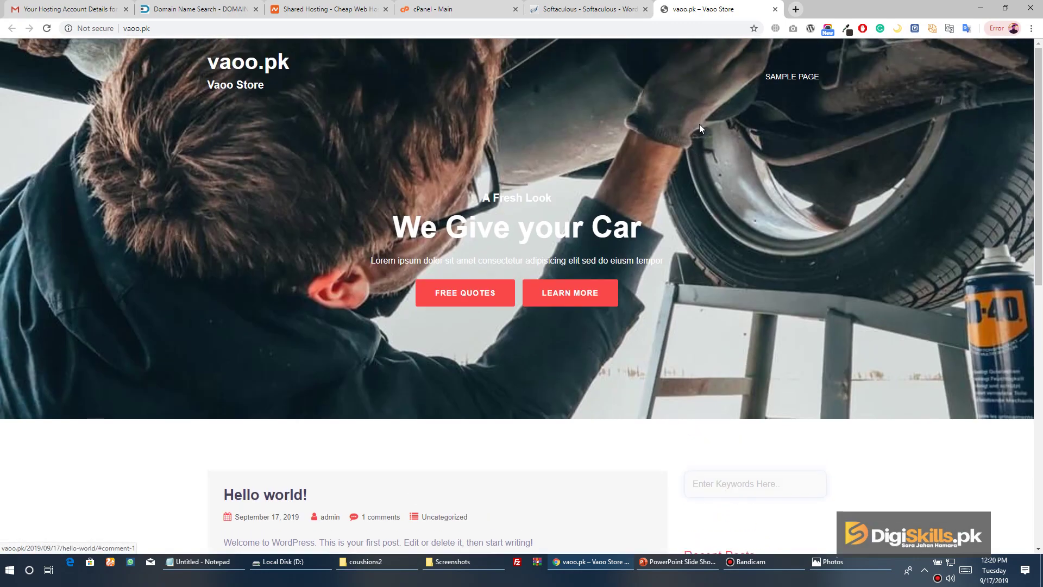
left_click(625, 11)
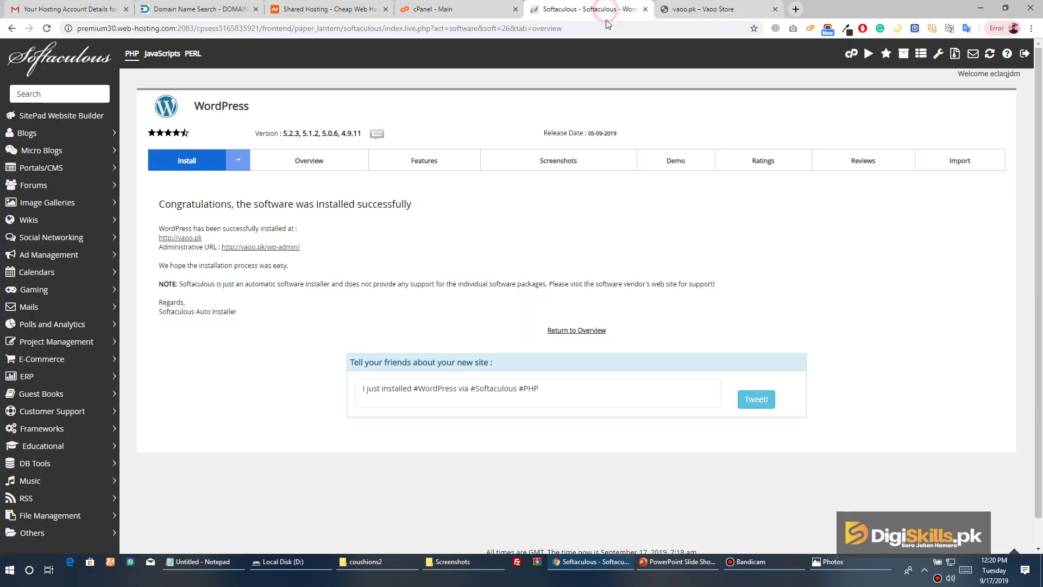
left_click(707, 10)
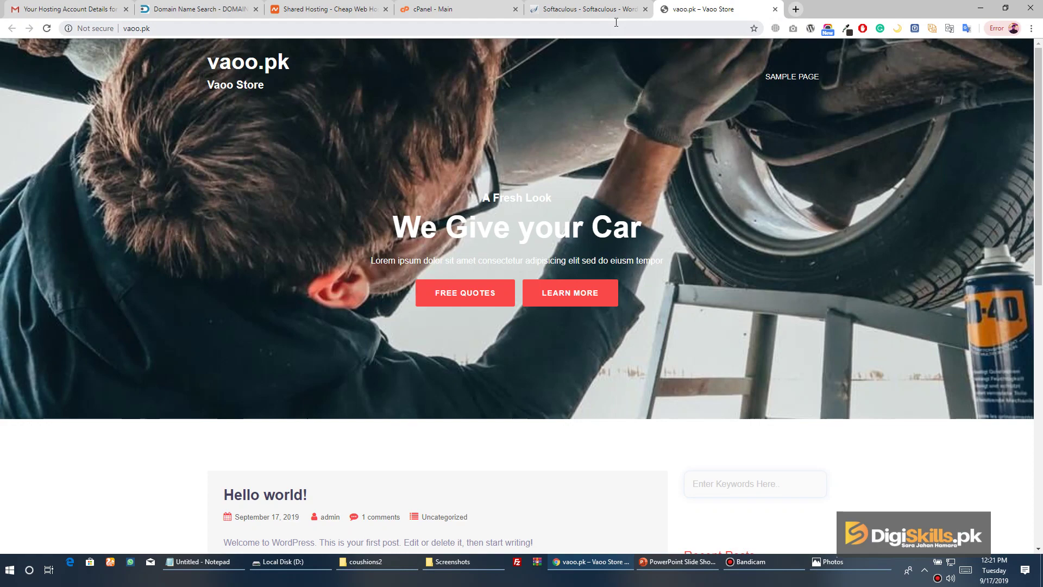
left_click(612, 11)
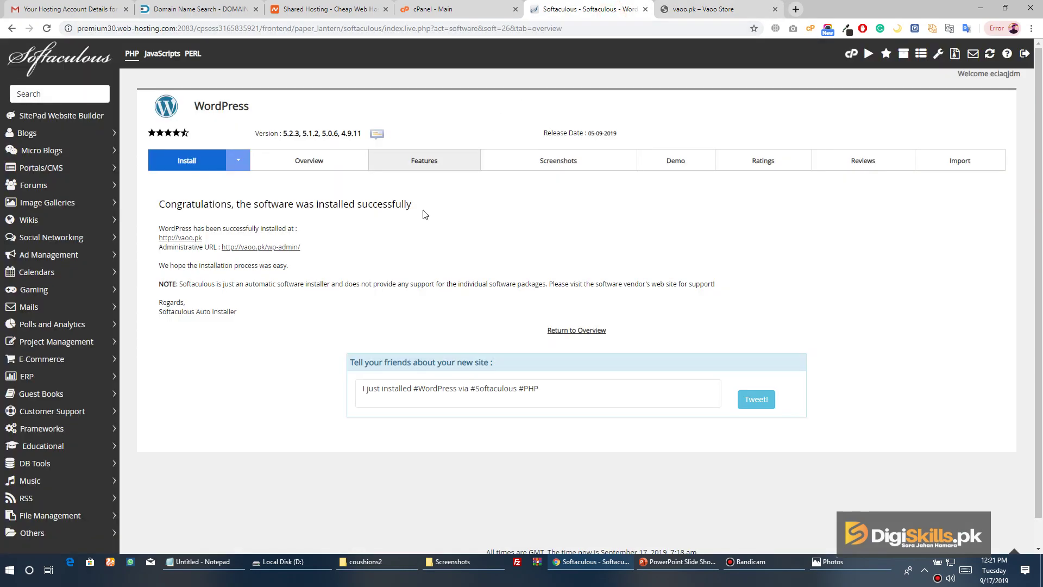
left_click(292, 247)
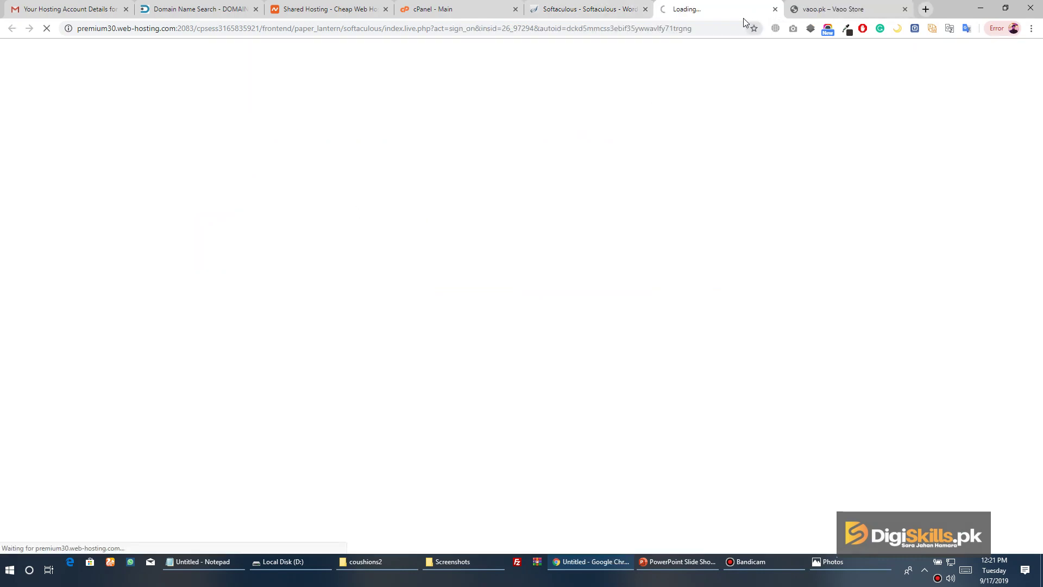
Switch between the vaoo.pk site and admin tabs, then go to Plugins > Add New
left_click_drag(822, 15, 701, 11)
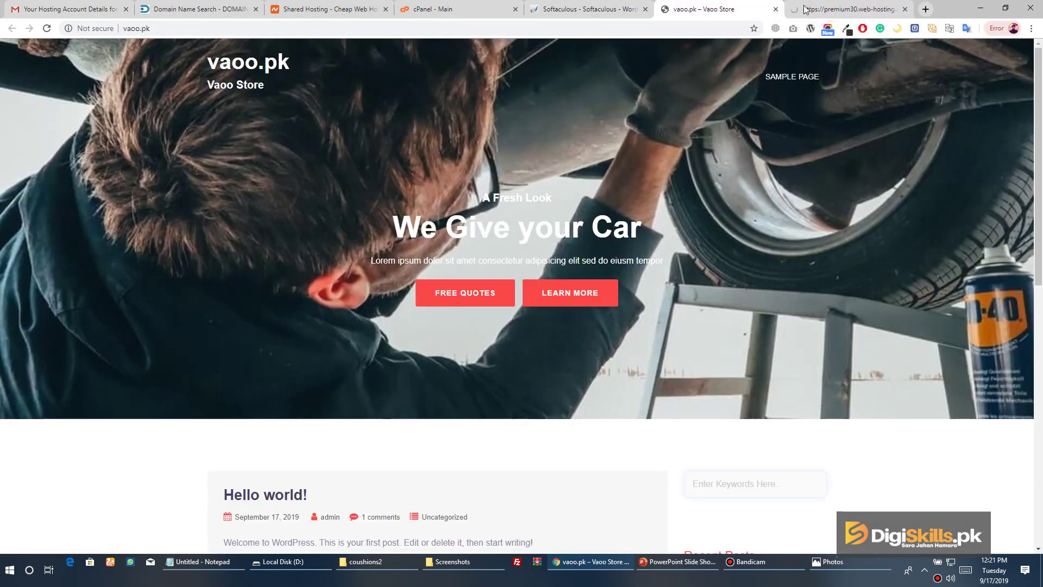
left_click(848, 9)
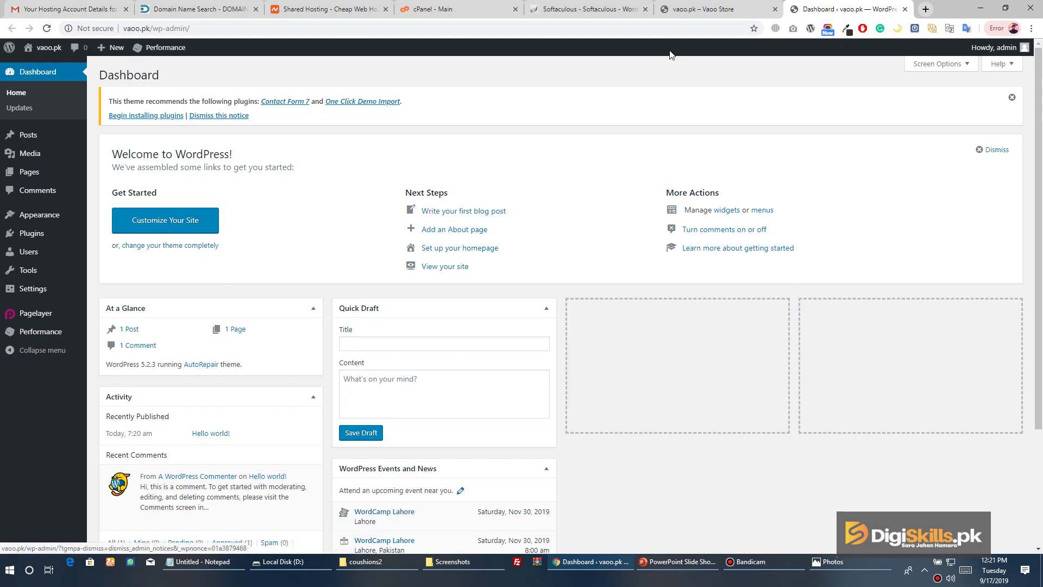
left_click(688, 11)
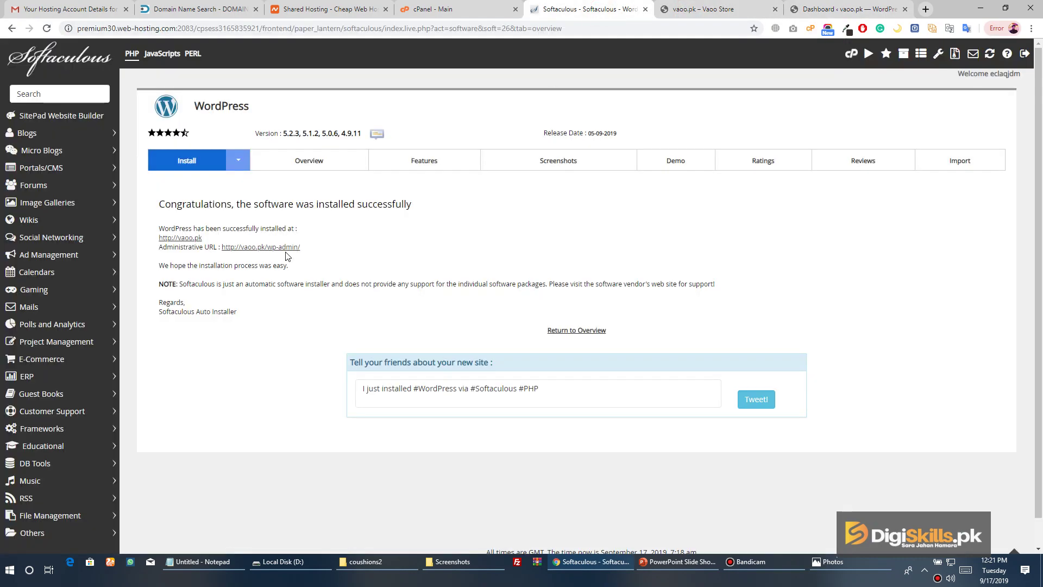
left_click(828, 10)
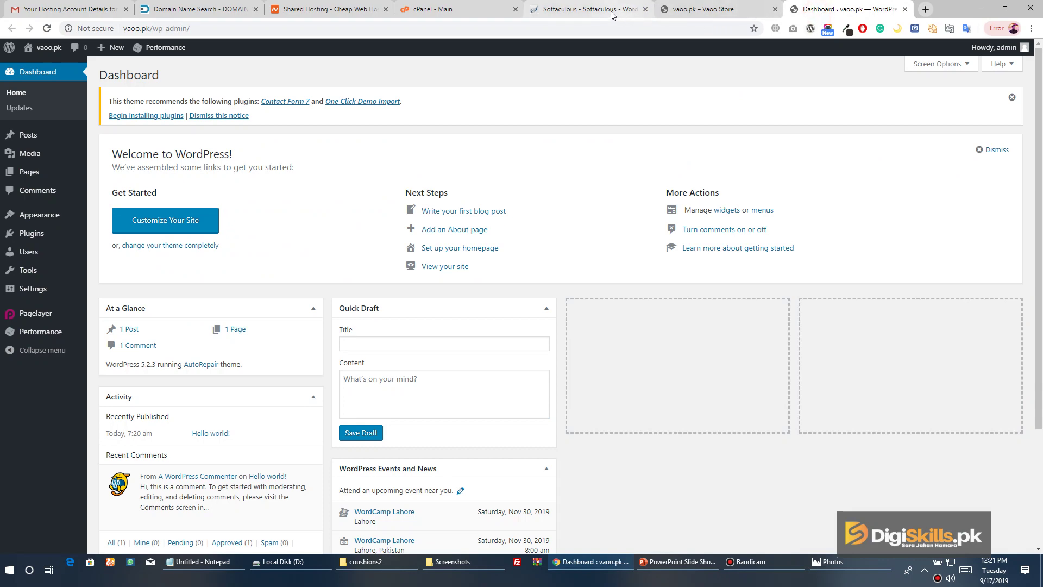
left_click(592, 9)
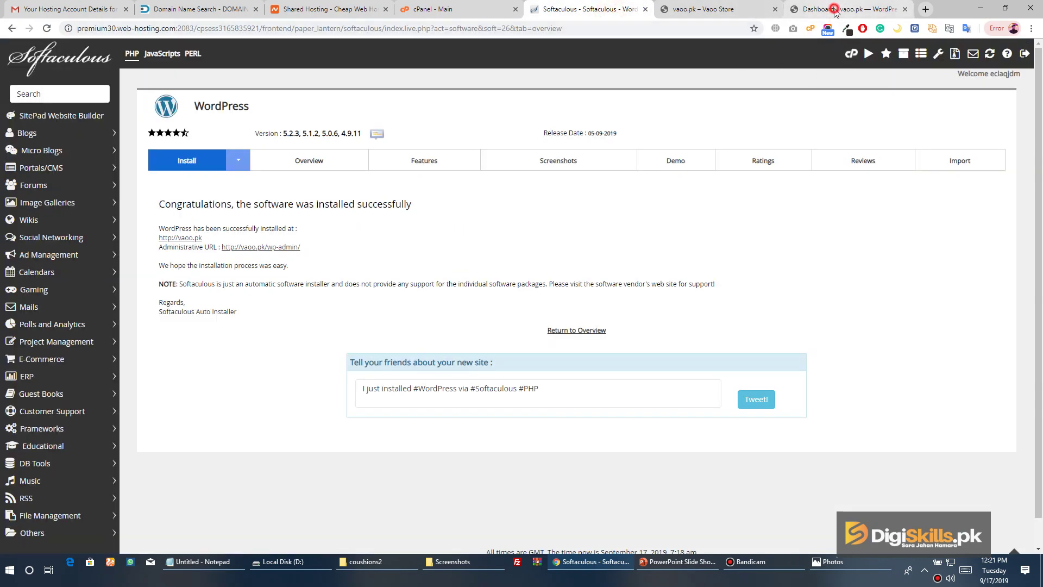
left_click(831, 9)
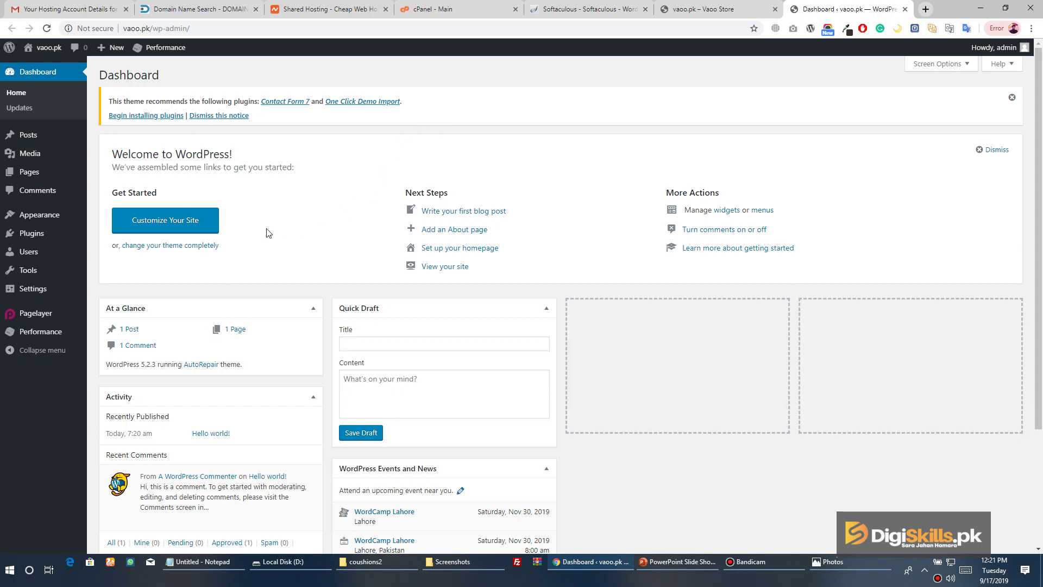
left_click(735, 15)
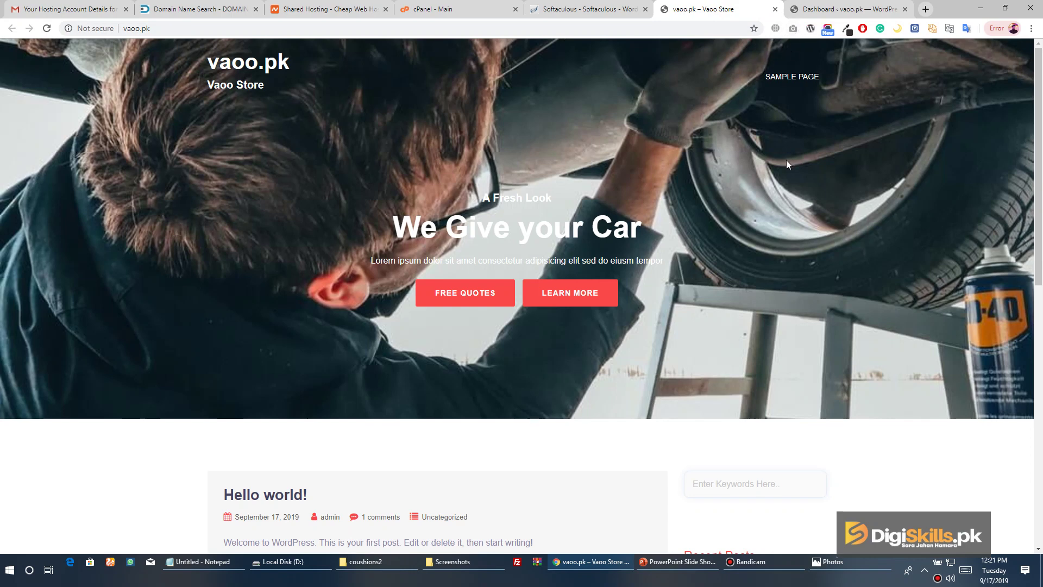
left_click(842, 9)
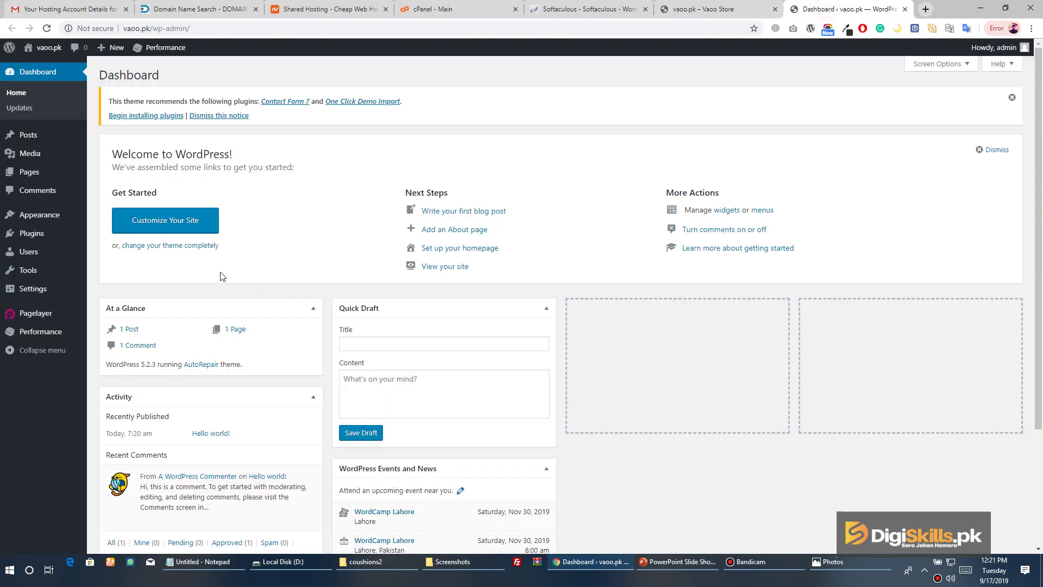
mouse_move(37, 238)
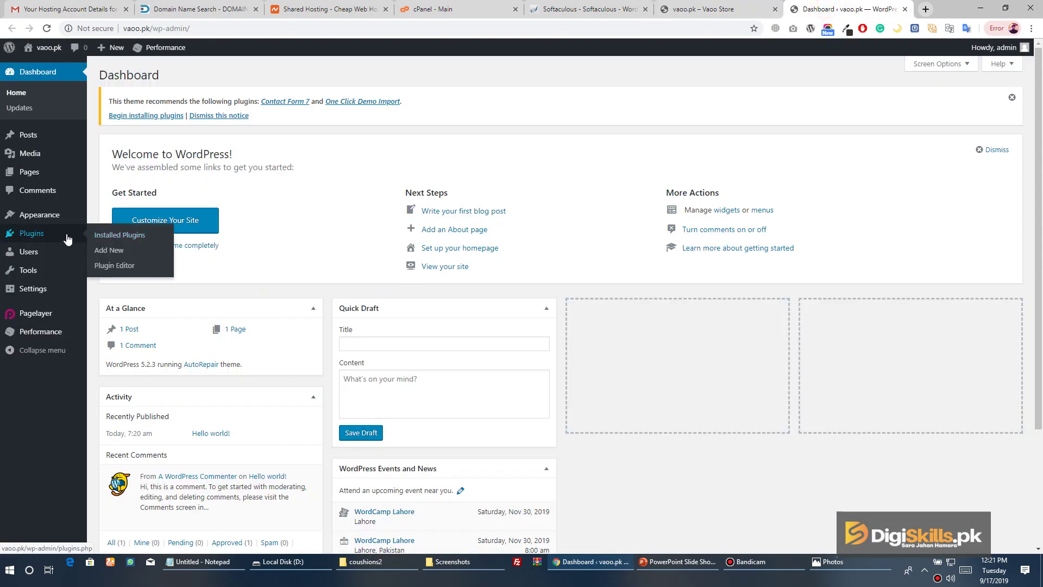
left_click(122, 254)
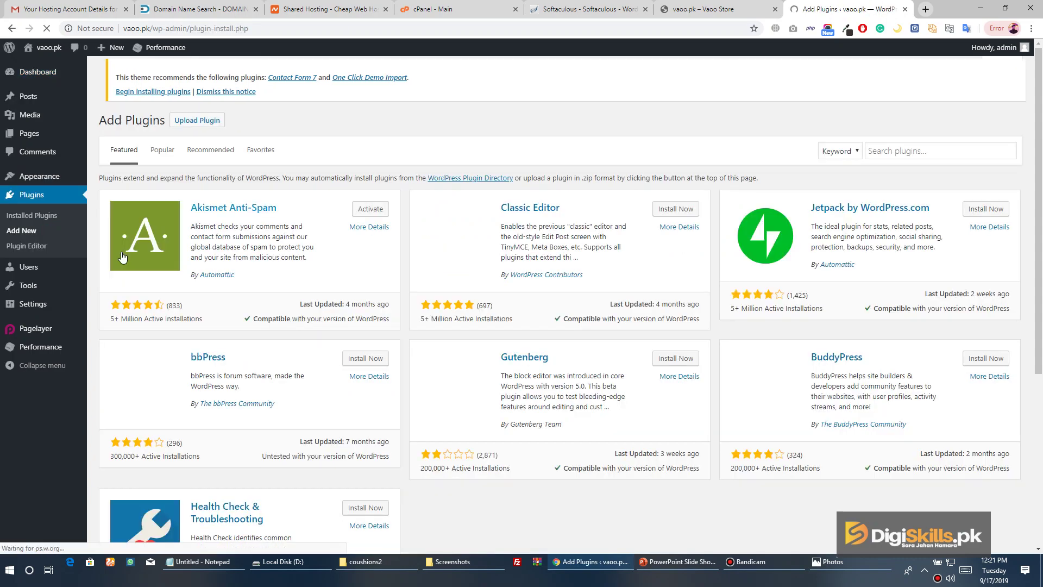
Search plugins for woocommerce, then install and activate WooCommerce
left_click(931, 152)
type("w")
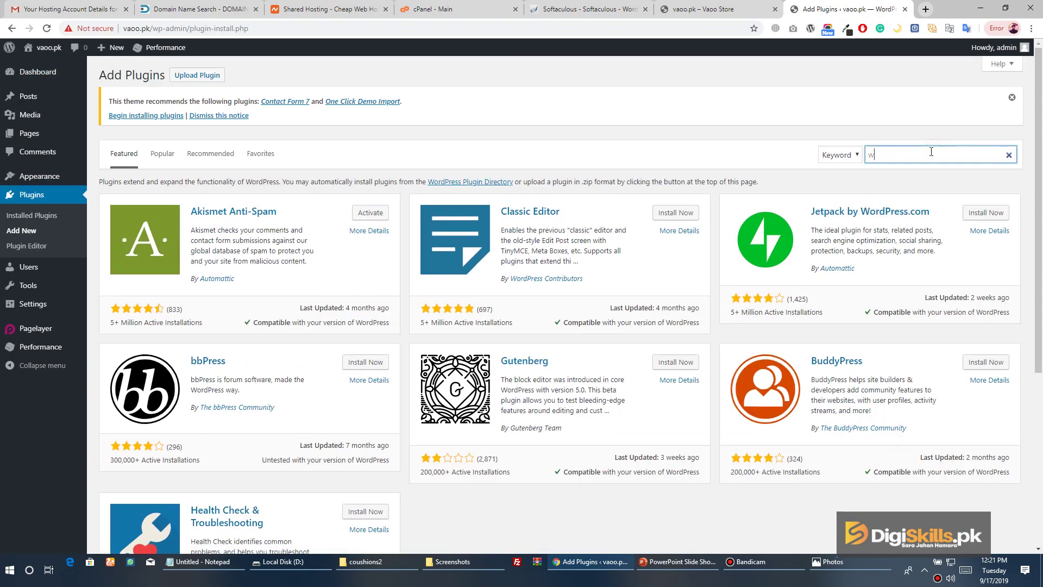
type("oocommerce")
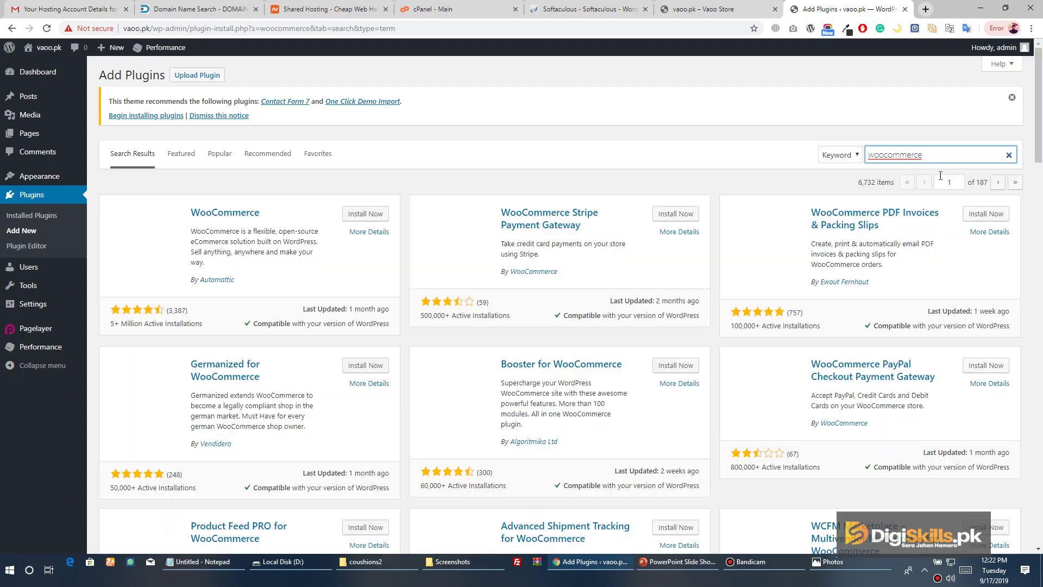
left_click(365, 214)
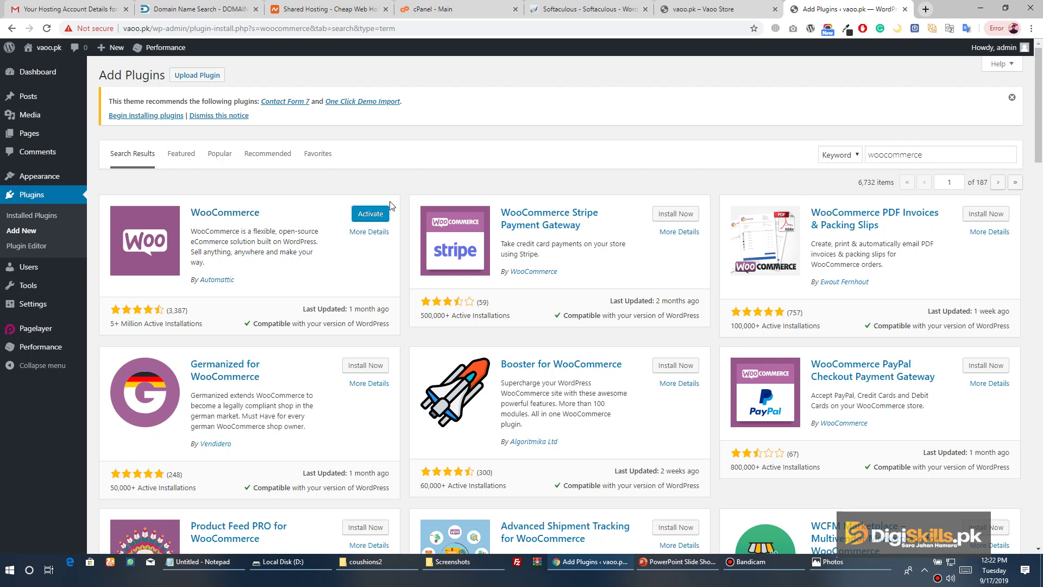
left_click(380, 215)
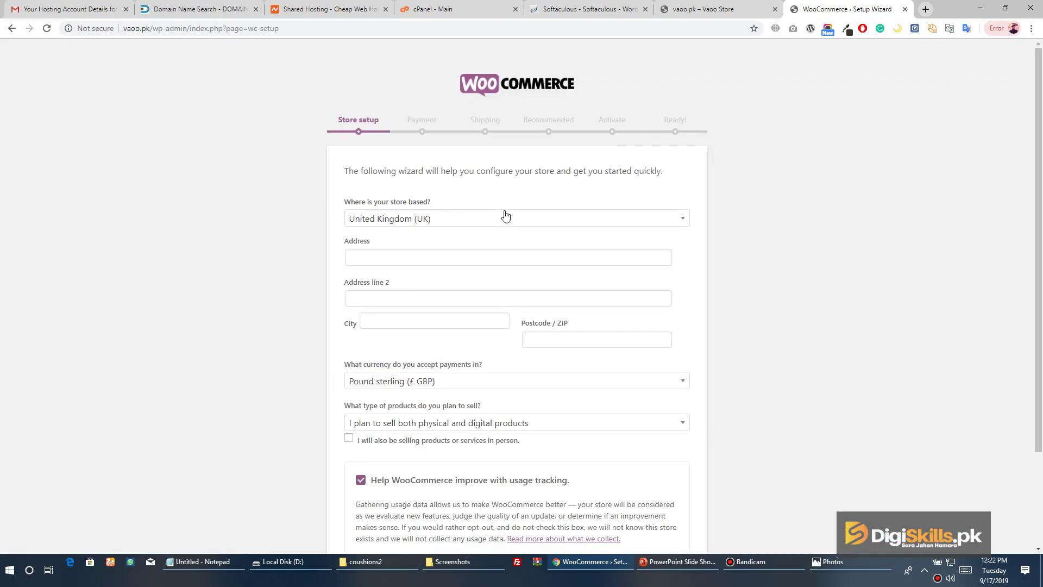
Set the store location to Pakistan, Lahore, Punjab, 54000, with Pakistani rupee currency
left_click(507, 218)
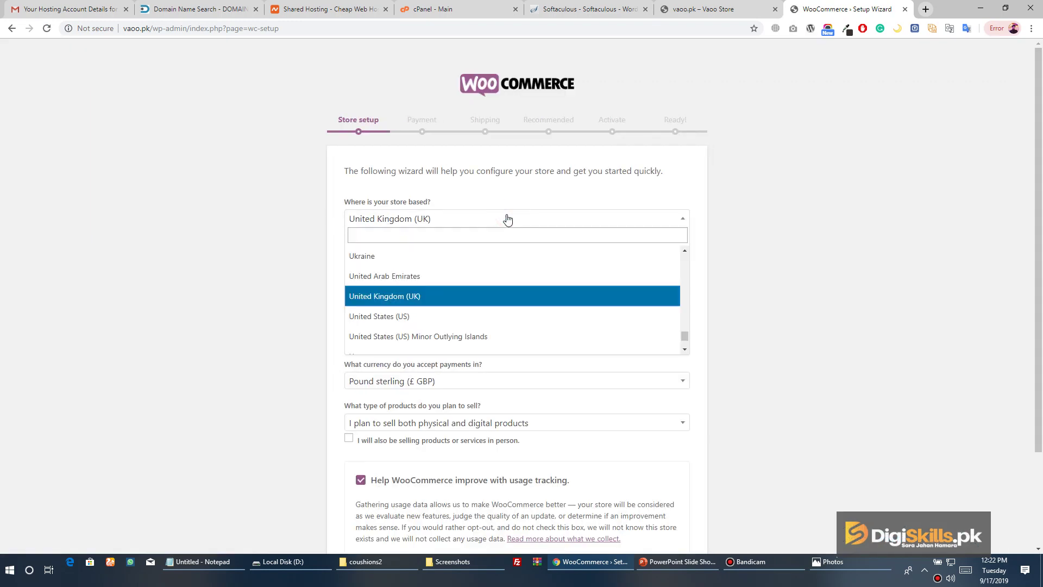
type("paki")
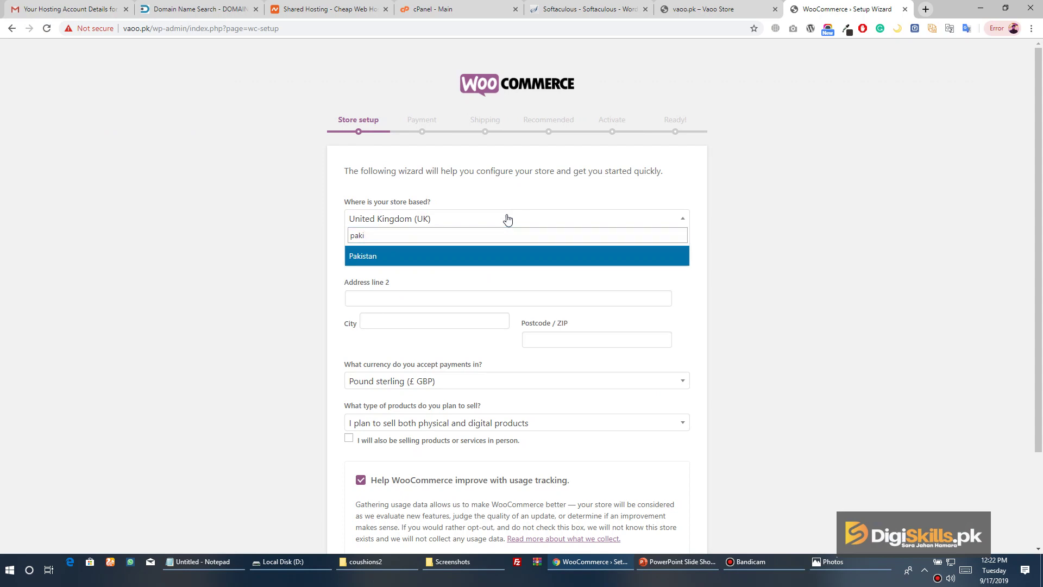
key("Return")
key("Tab")
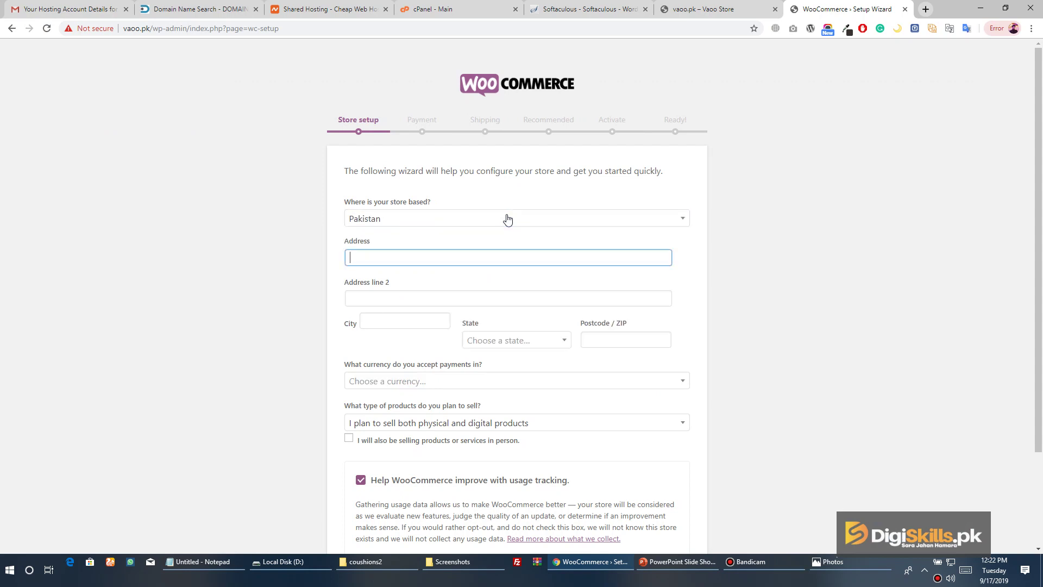
type("Lahore")
key("Tab")
key("Tab")
type("Lah")
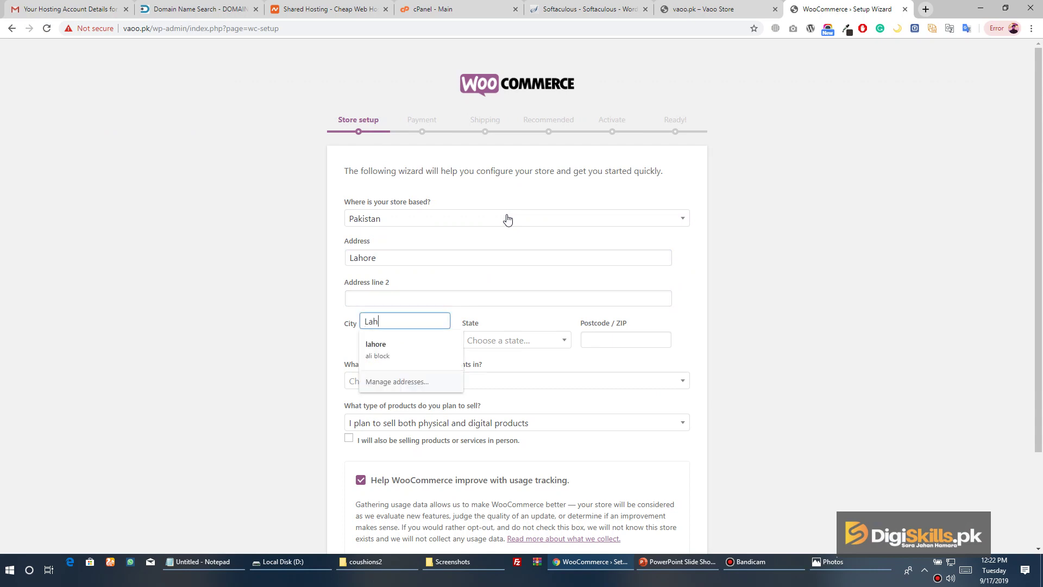
key("Tab")
type("pun")
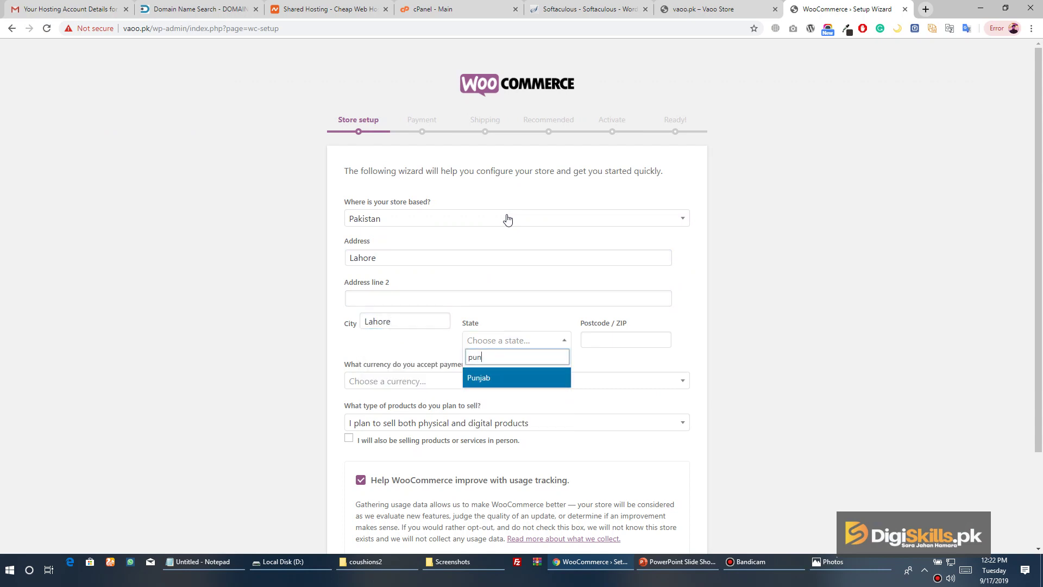
key("Return")
key("Tab")
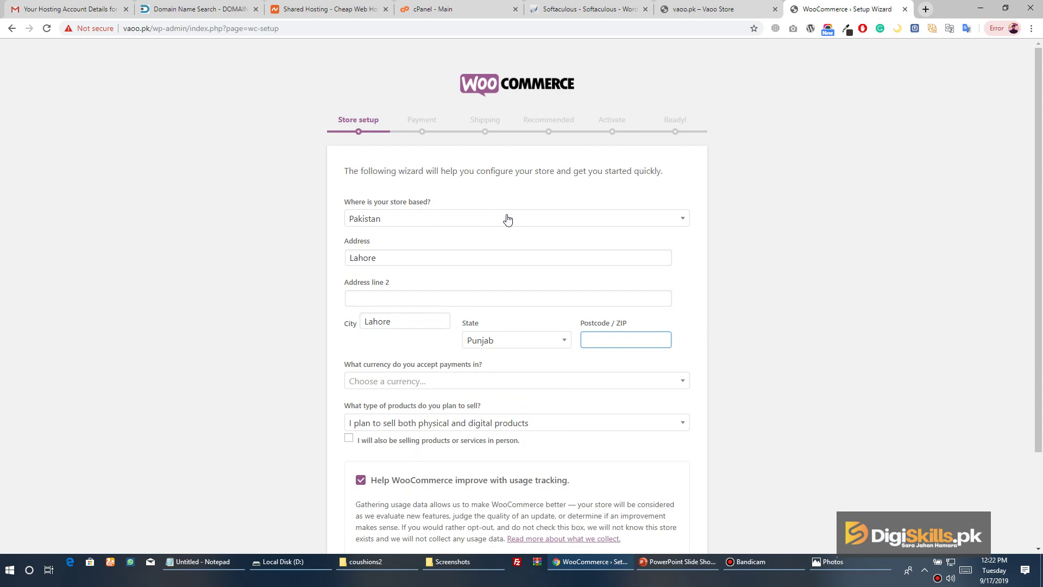
type("54000")
key("Tab")
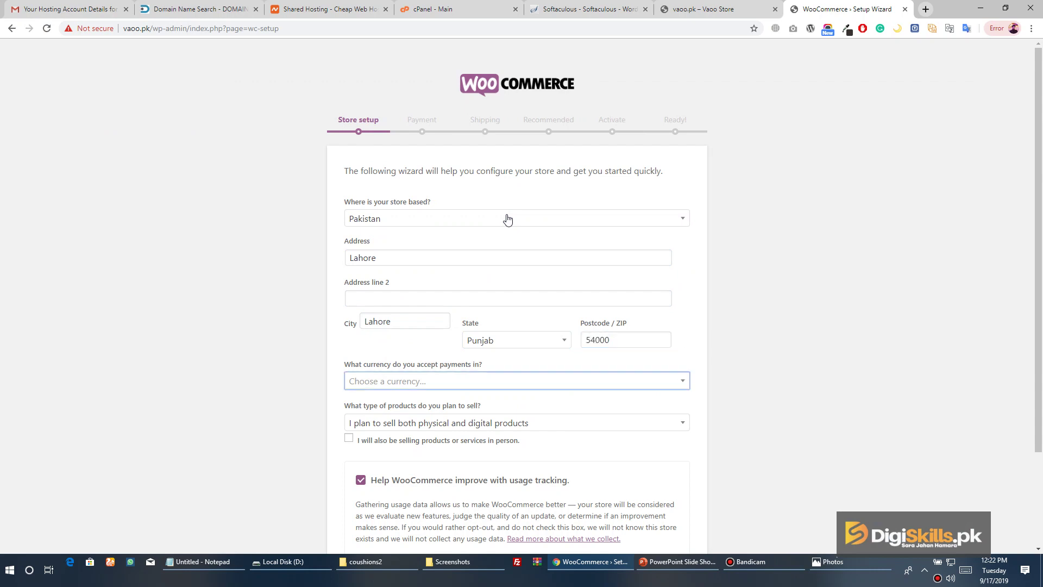
type("paki")
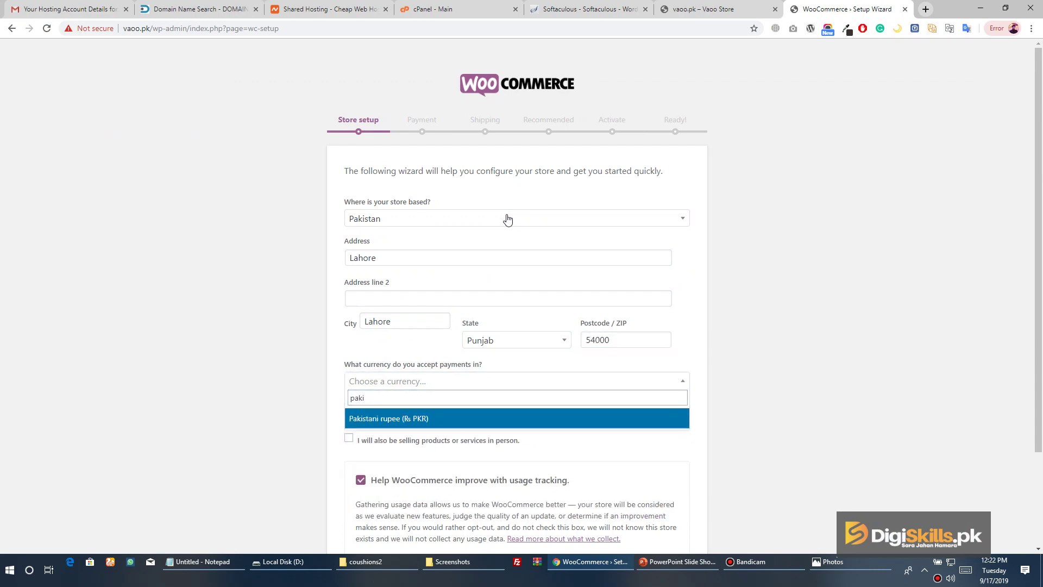
key("Return")
Choose physical products only, opt out of usage tracking, and submit the store details
scroll(507, 219, "down", 2)
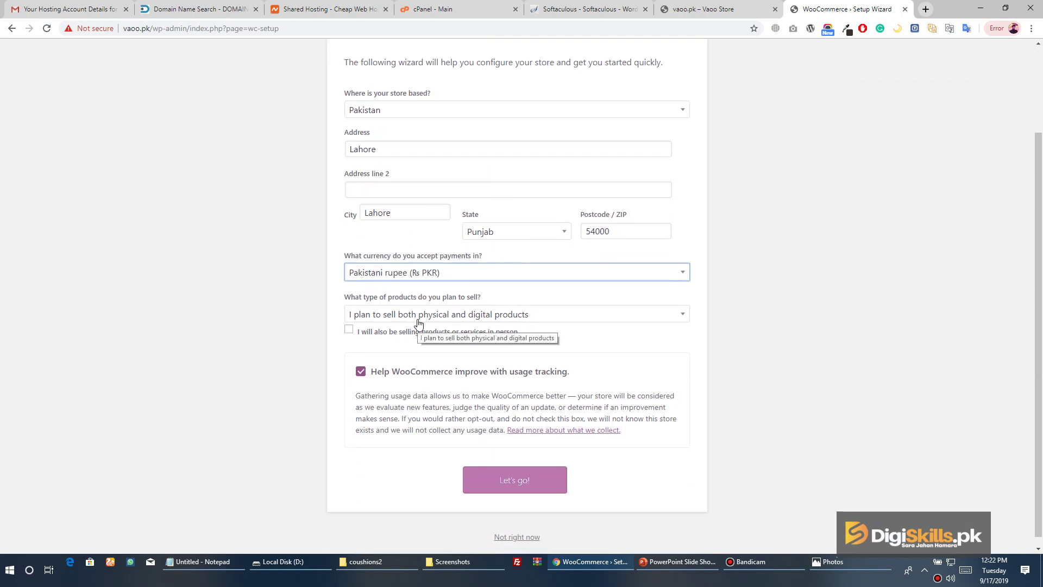
left_click(417, 320)
left_click(437, 363)
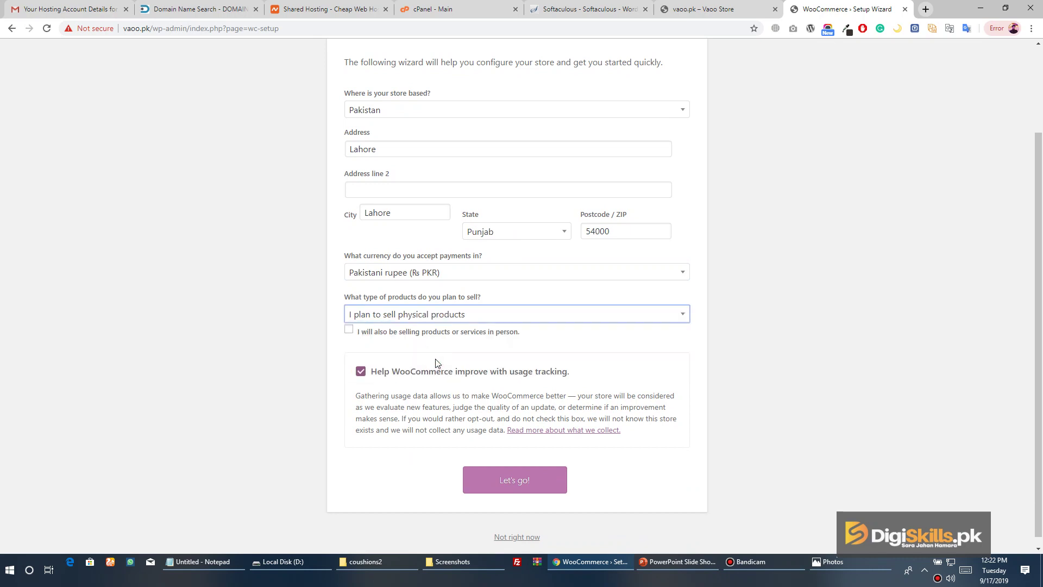
left_click(361, 372)
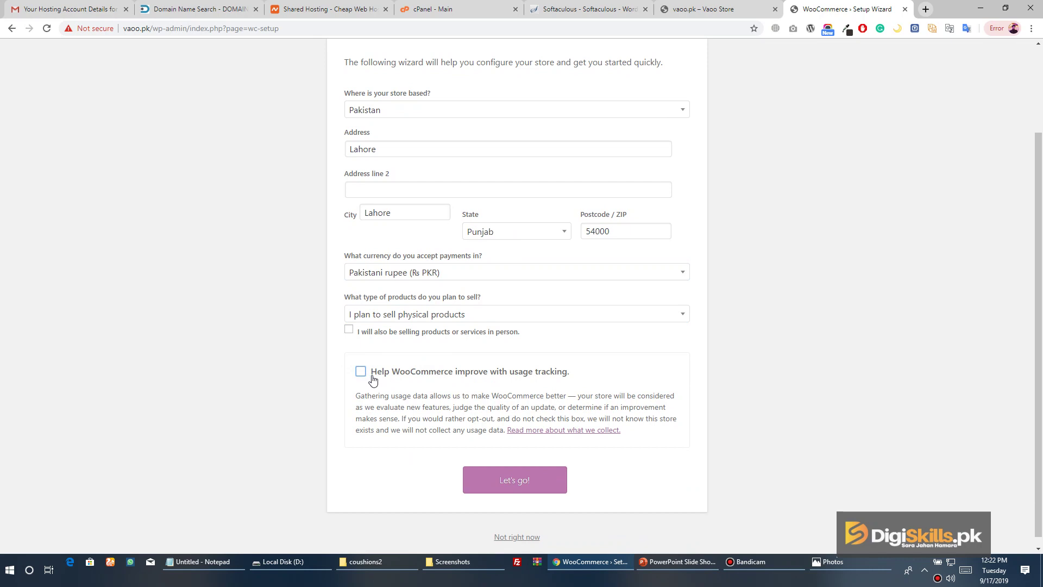
scroll(510, 435, "down", 1)
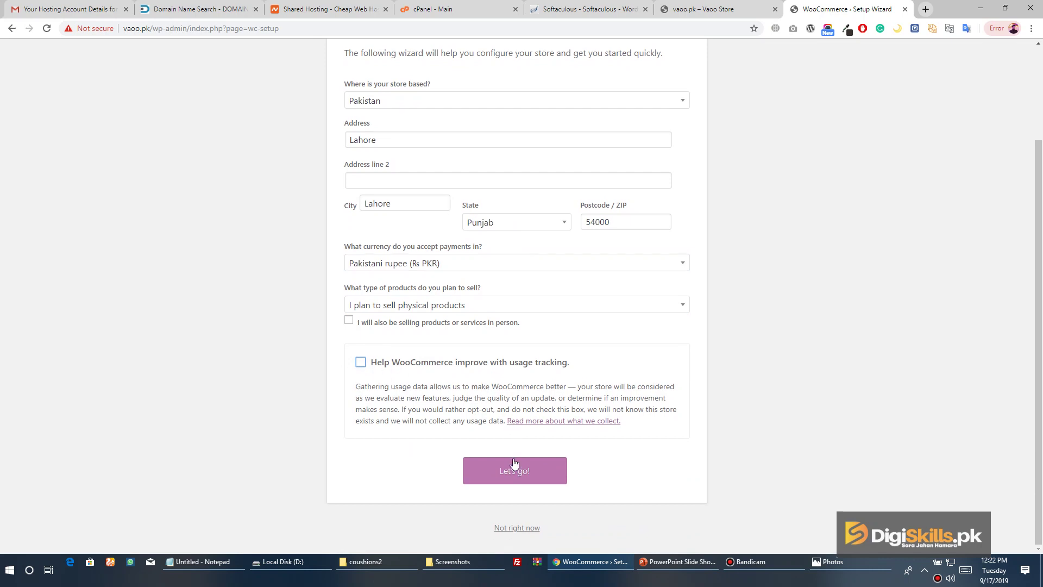
left_click(514, 471)
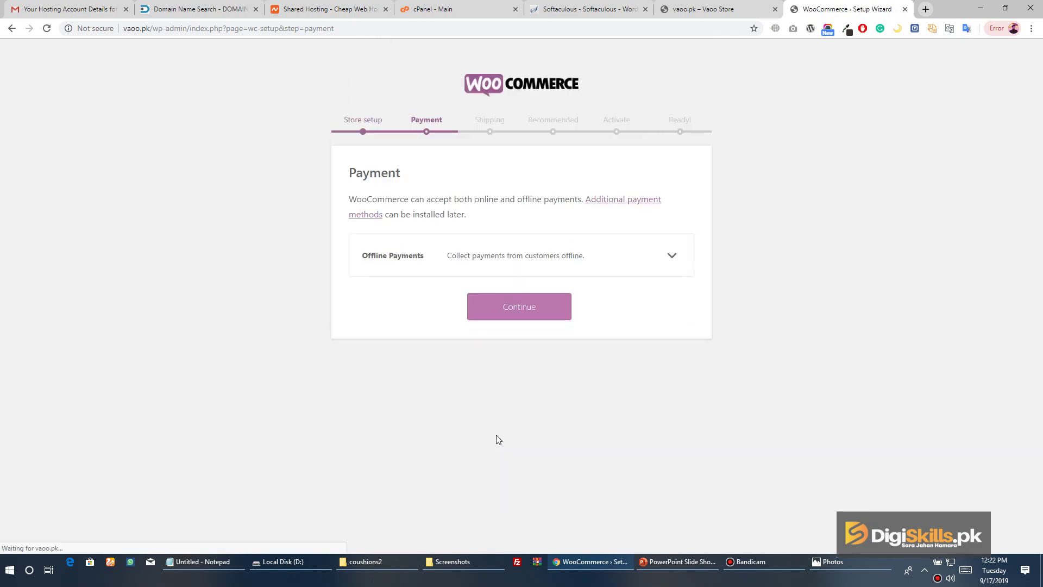
Enable Cash on delivery under Offline Payments and continue to shipping
left_click(673, 256)
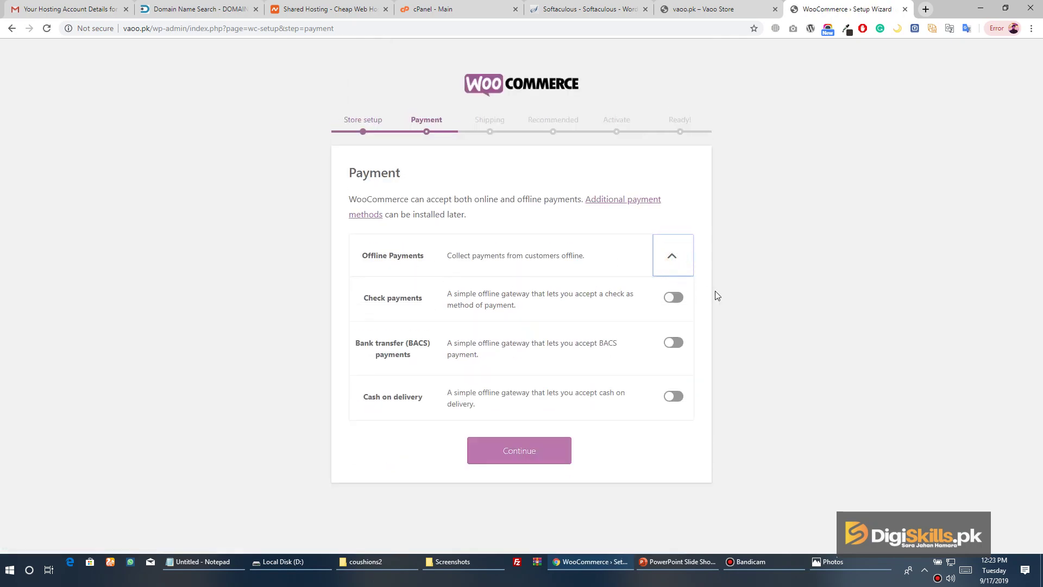
left_click(676, 398)
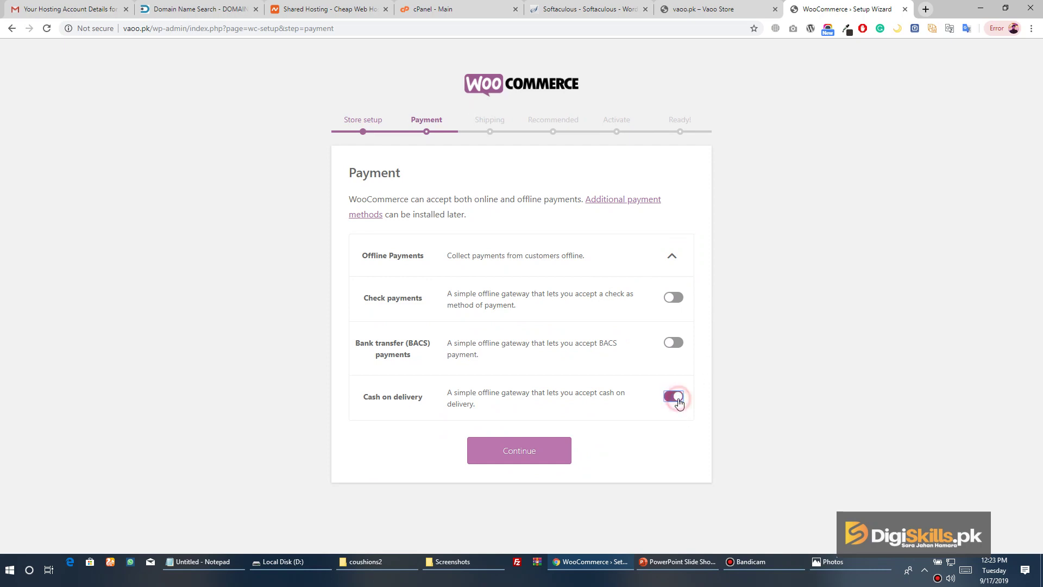
left_click(791, 258)
left_click(486, 450)
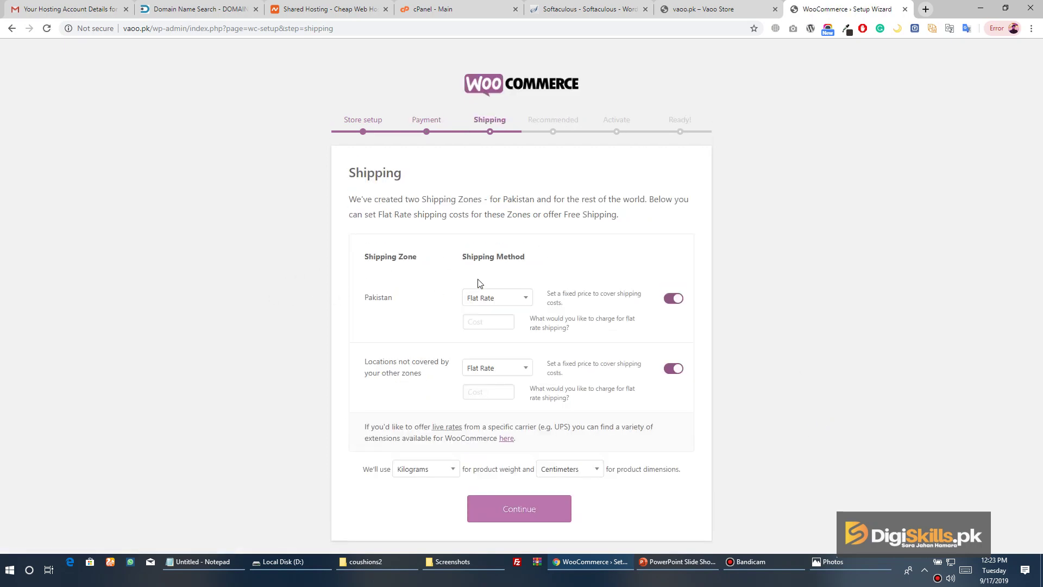
Give Pakistan free shipping and other locations a flat rate of 99, then continue
left_click(488, 300)
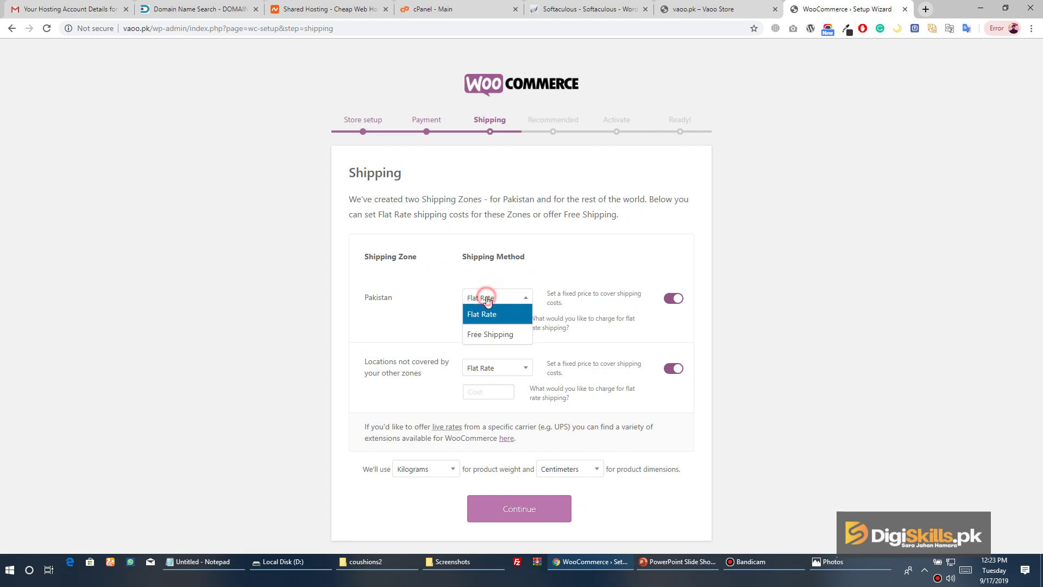
left_click(499, 333)
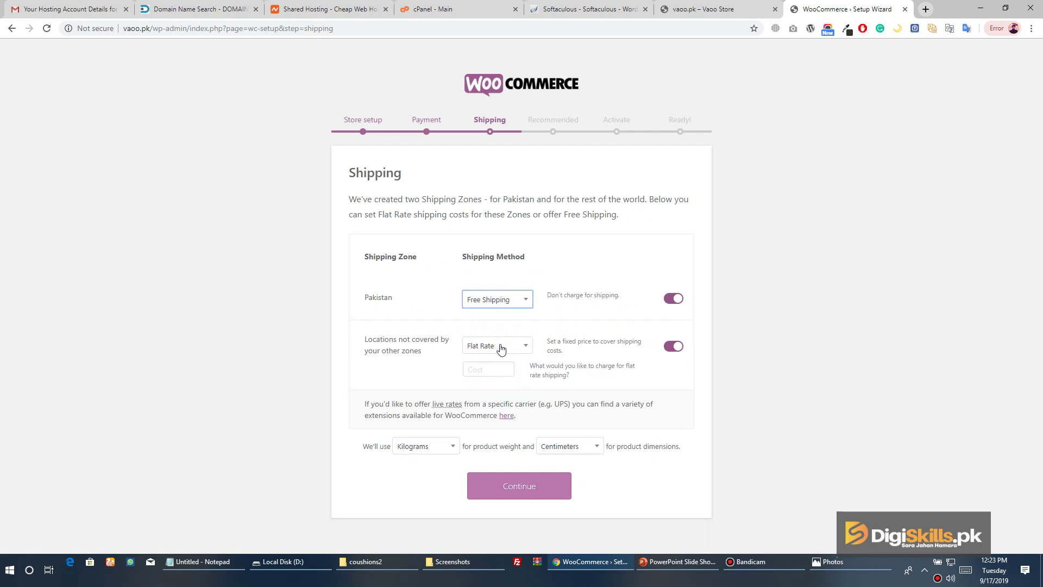
left_click(498, 345)
left_click(499, 345)
left_click(496, 368)
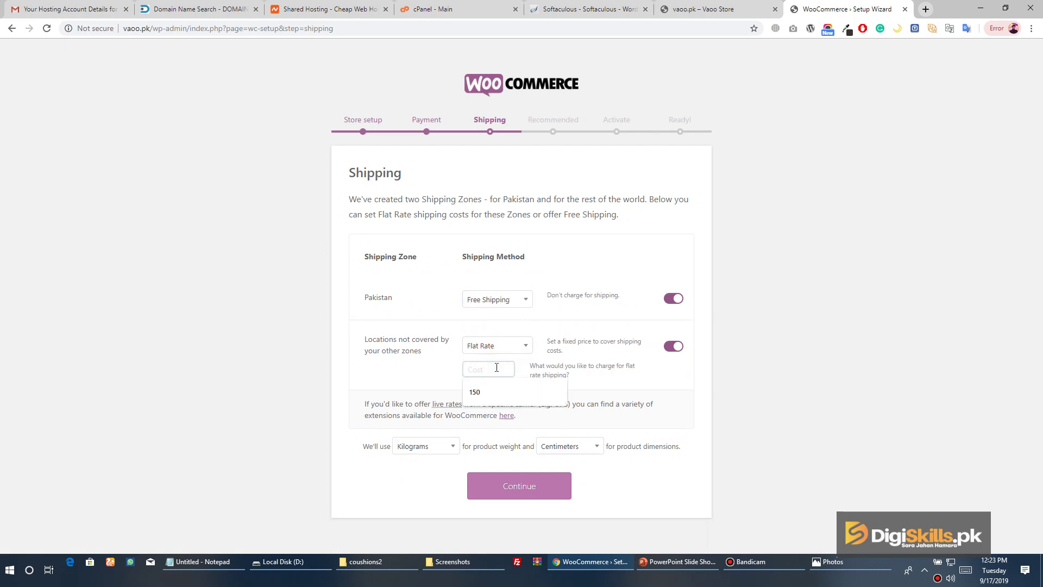
type("150")
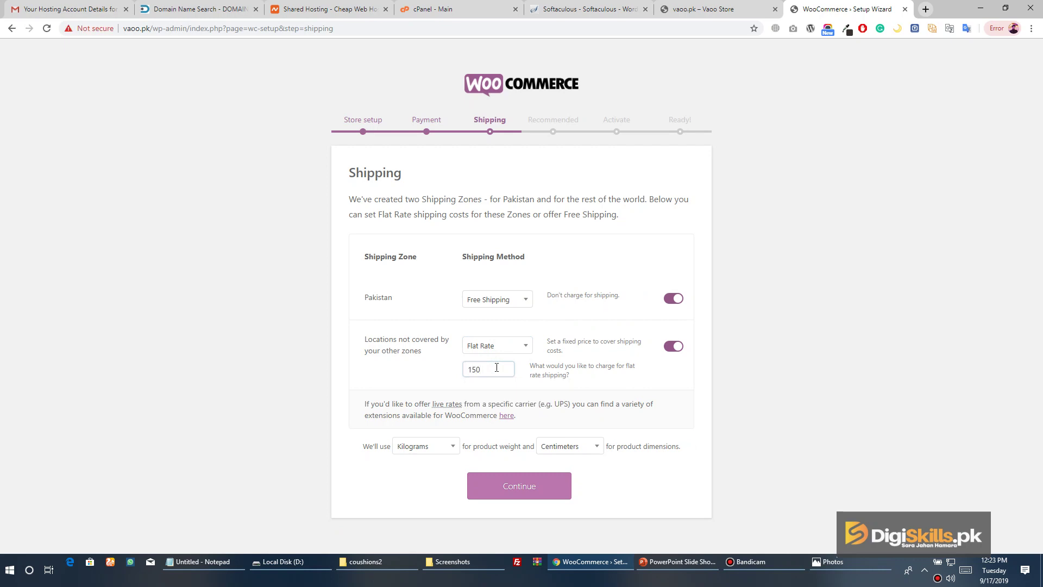
key("BackSpace")
key("BackSpace")
key("BackSpace")
type("9")
left_click(743, 414)
left_click(528, 478)
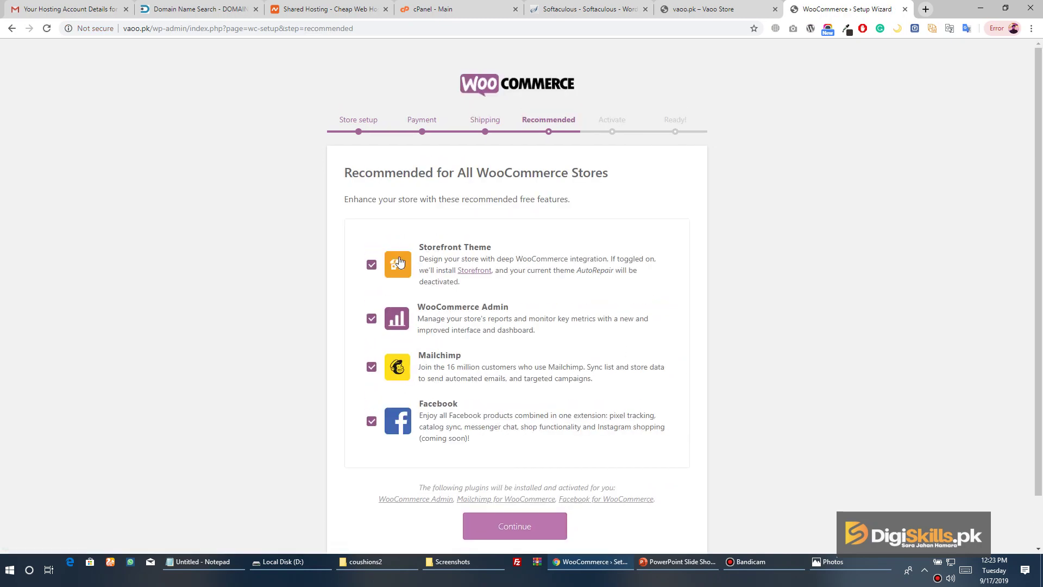
Uncheck the Storefront Theme, skip the Jetpack step, and visit the admin Dashboard
left_click(371, 270)
left_click(516, 525)
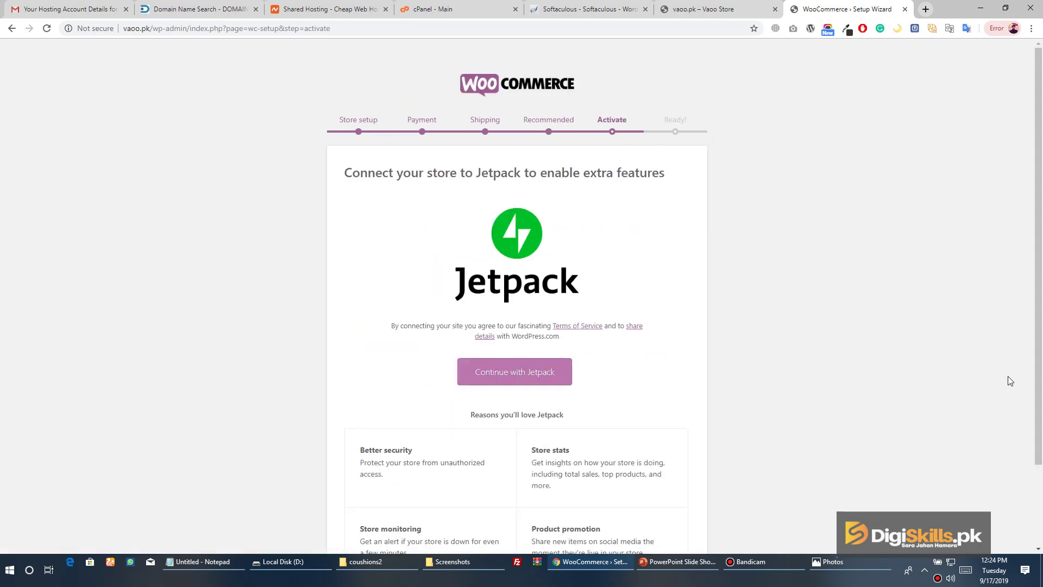
scroll(932, 317, "down", 2)
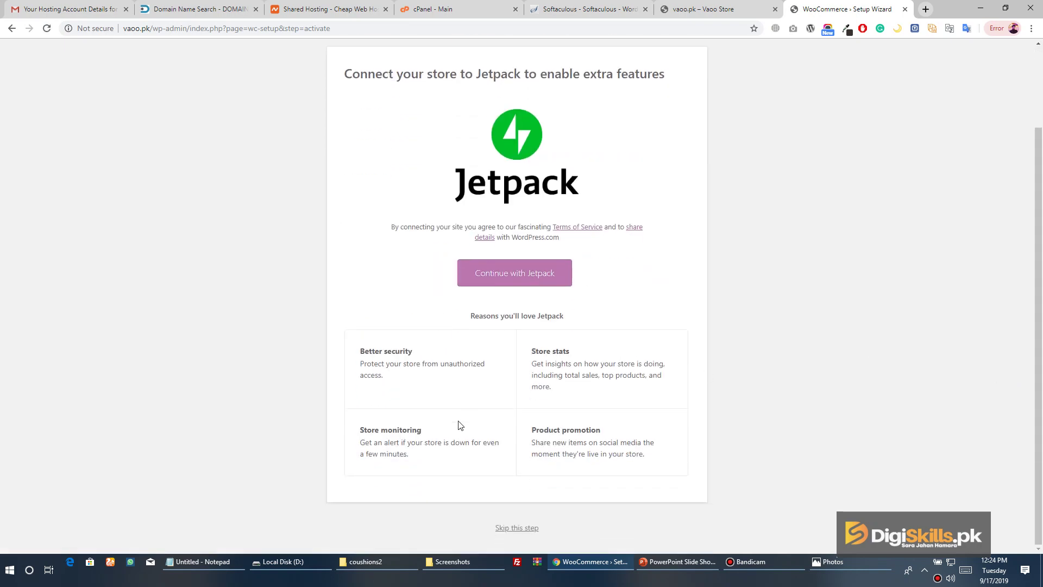
left_click(521, 528)
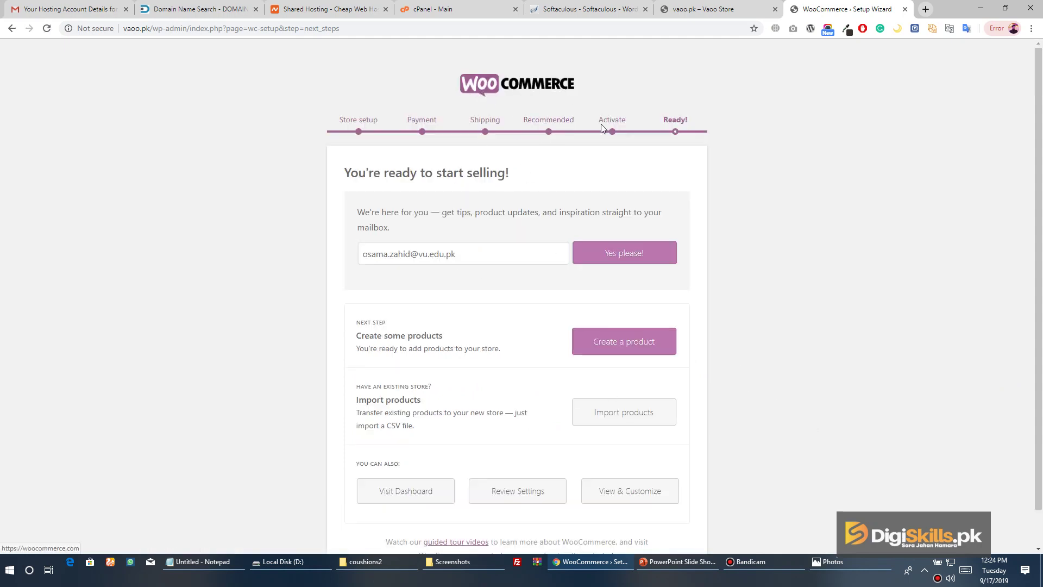
left_click(403, 493)
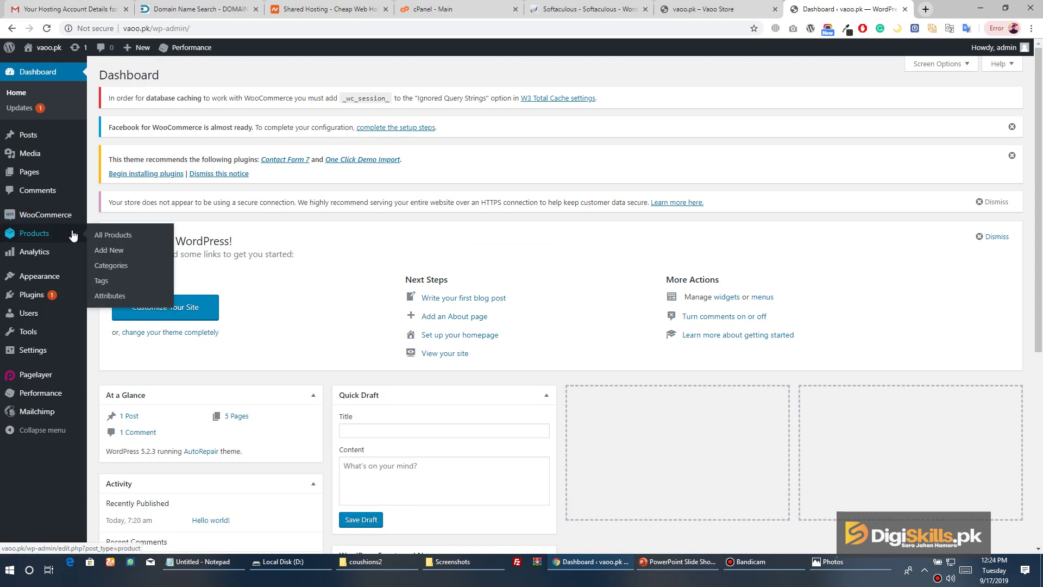
Search the theme directory for 'astra', then install and activate the Astra theme
mouse_move(70, 225)
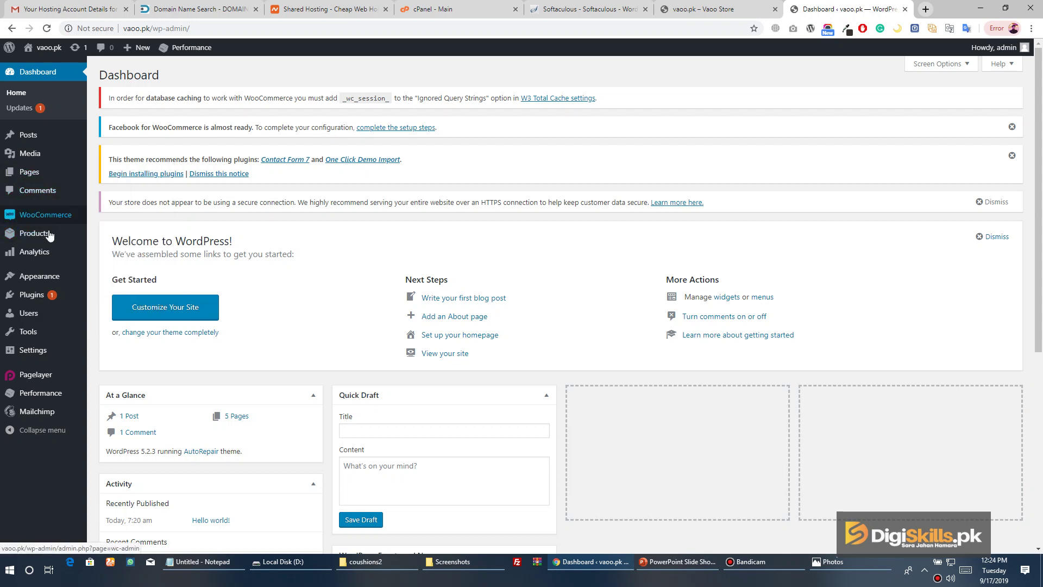
mouse_move(48, 257)
mouse_move(47, 280)
left_click(98, 278)
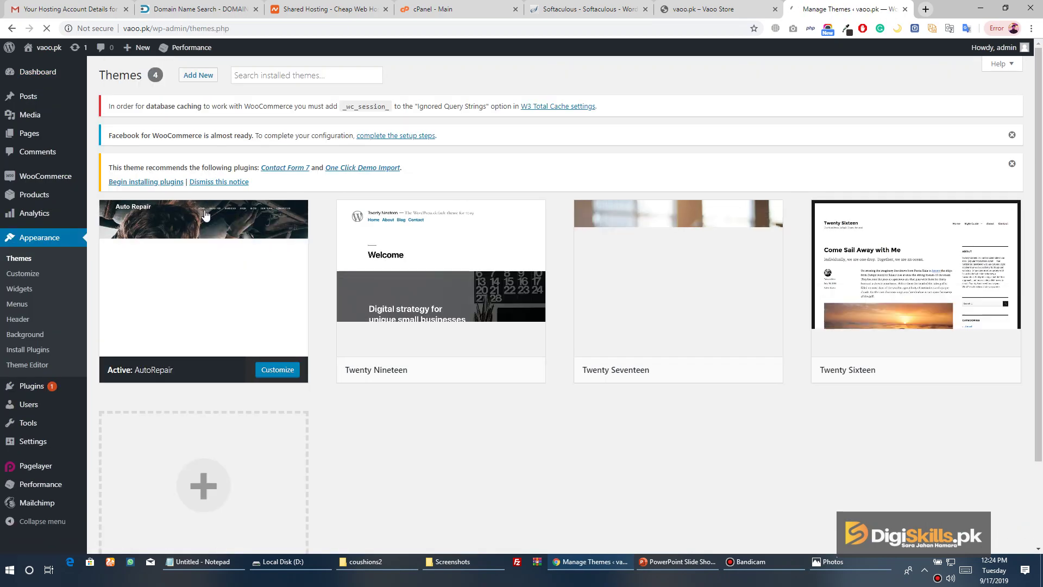
scroll(409, 428, "down", 2)
scroll(462, 324, "up", 2)
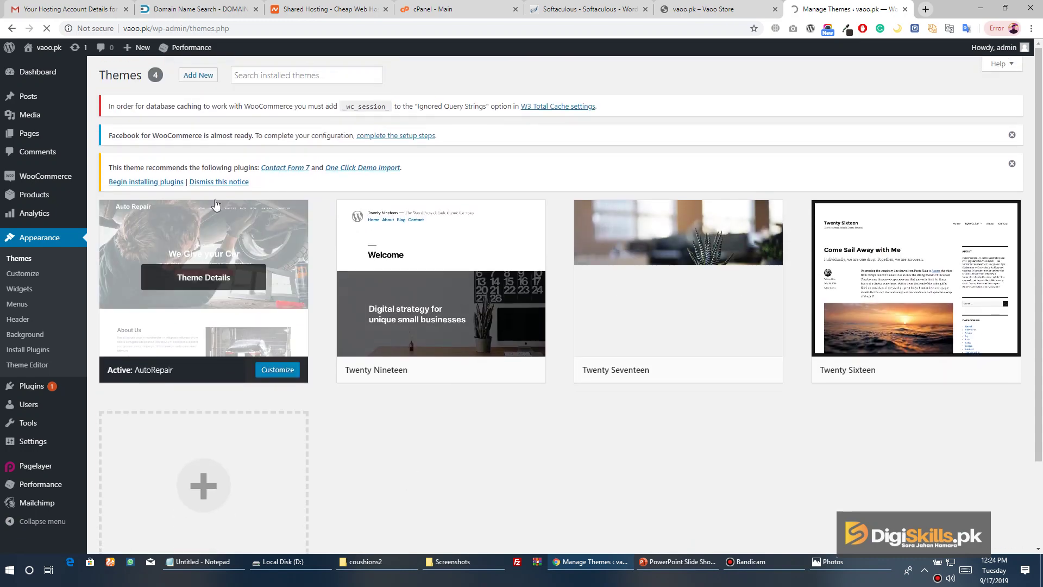
left_click(198, 81)
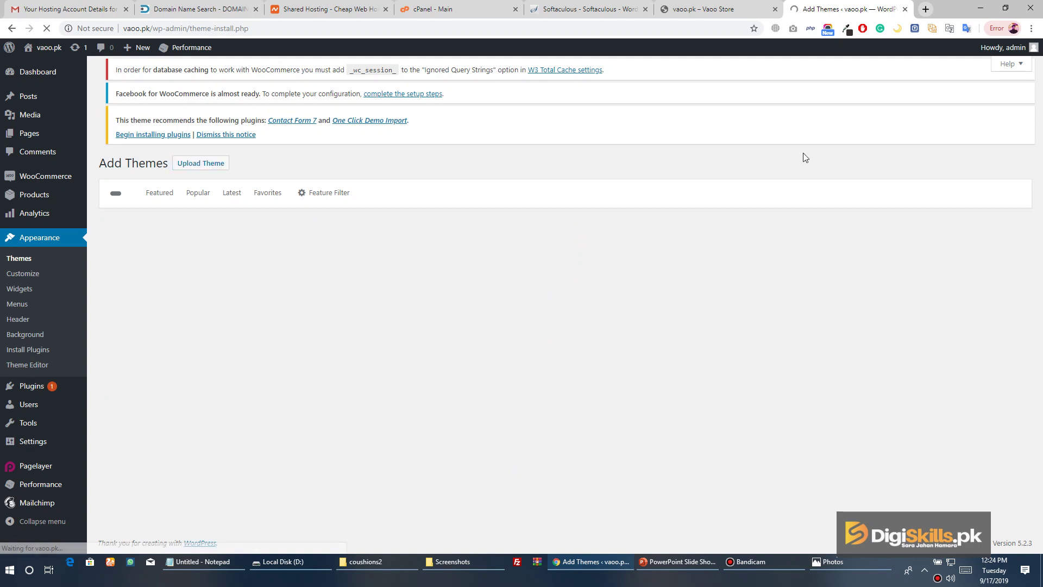
left_click(919, 211)
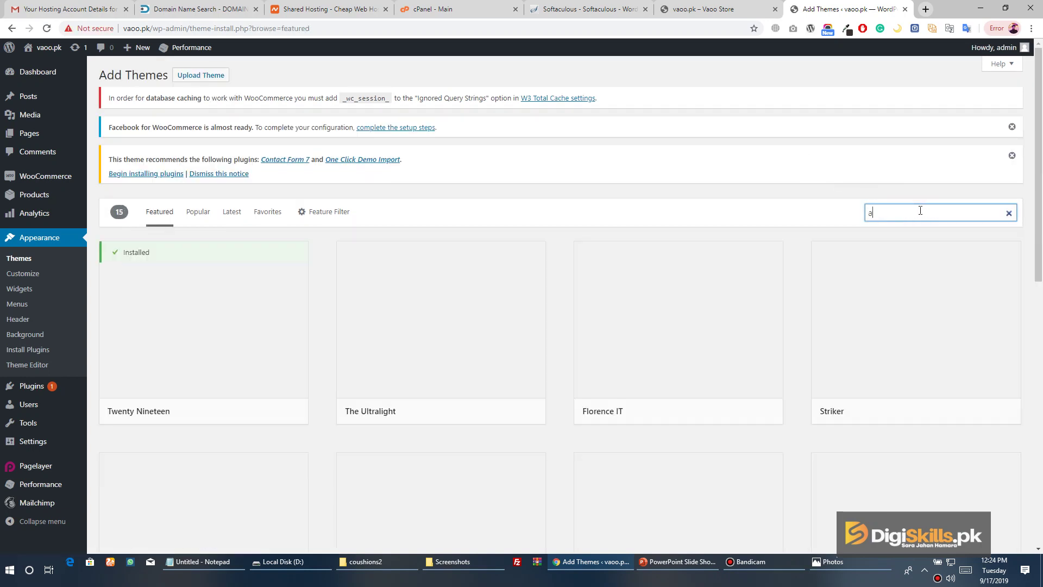
type("astra")
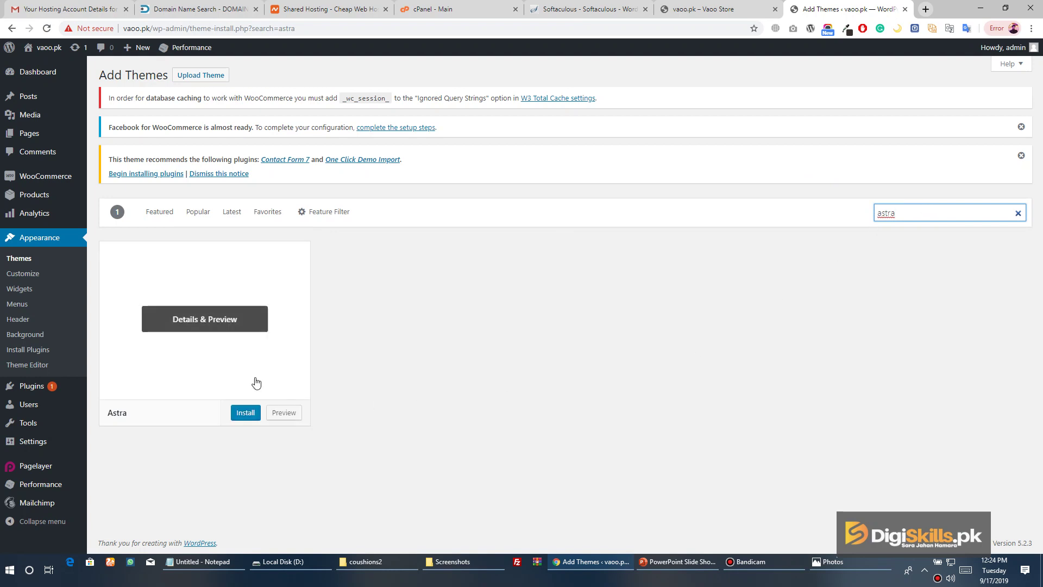
left_click(249, 414)
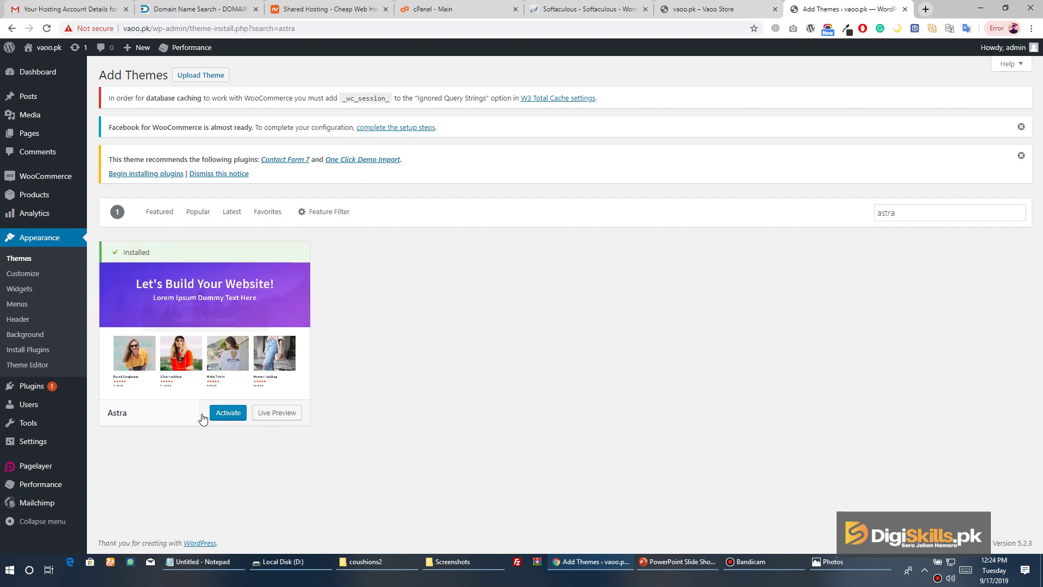
left_click(219, 416)
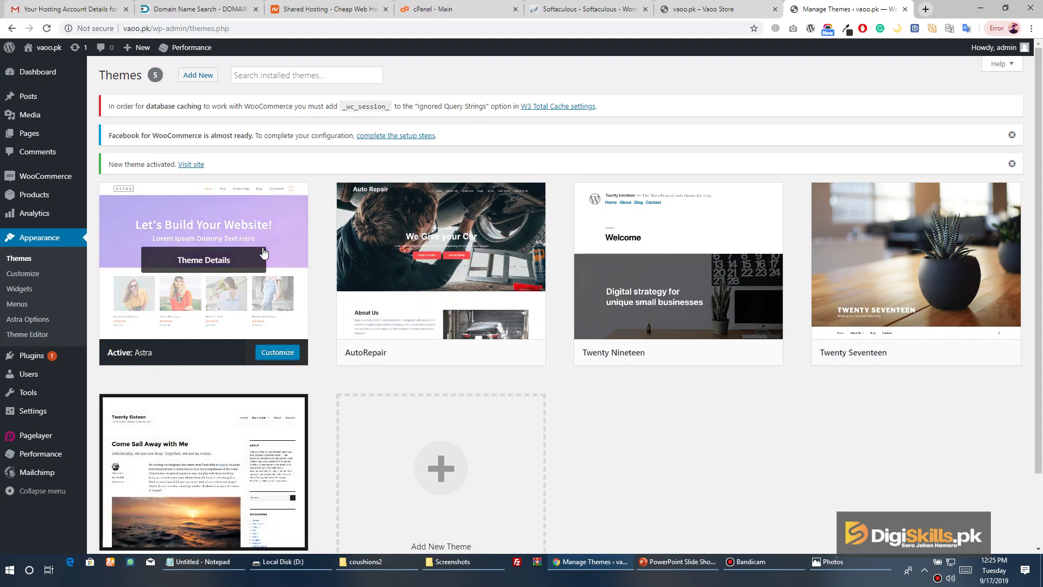
Search plugins for 'astra sites', then install and activate Astra Starter Sites
mouse_move(51, 354)
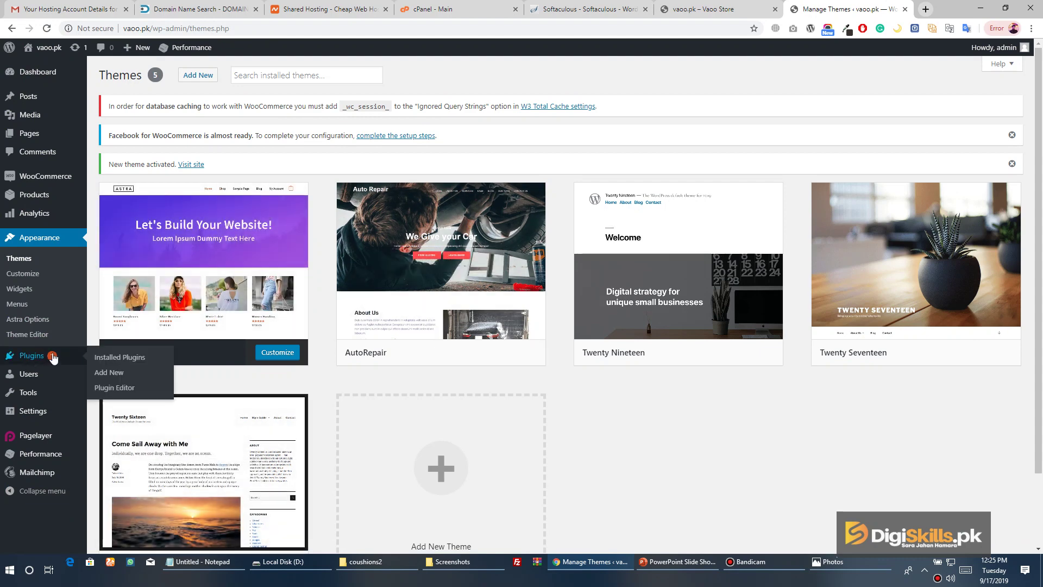
left_click(114, 373)
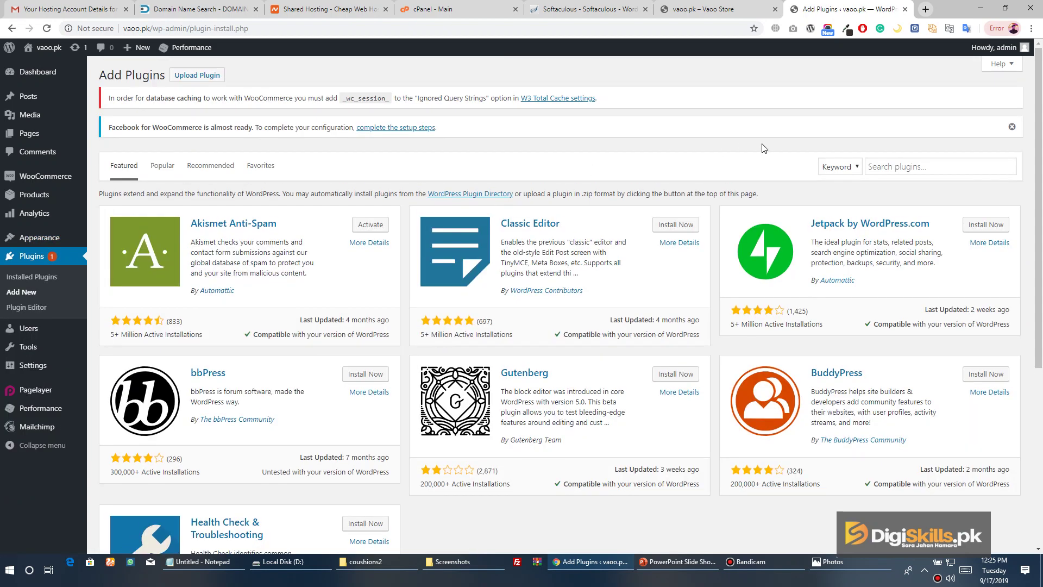
left_click(897, 167)
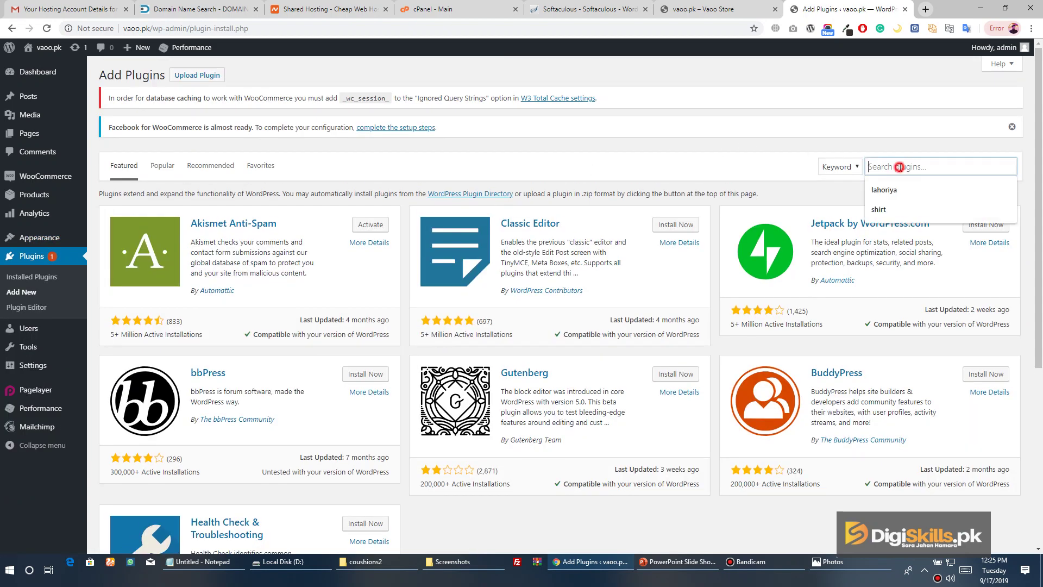
type("astra s")
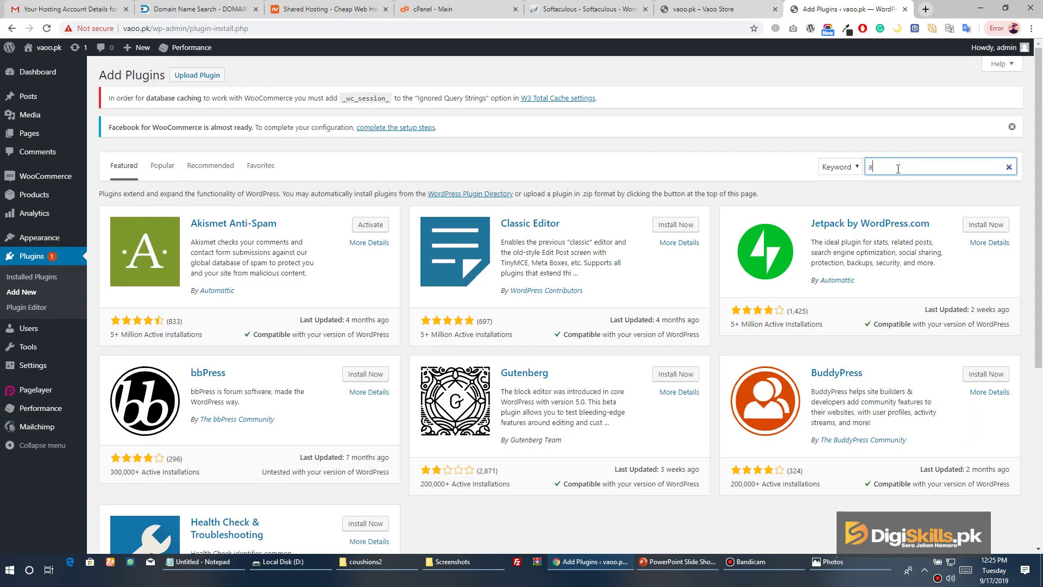
type("ites")
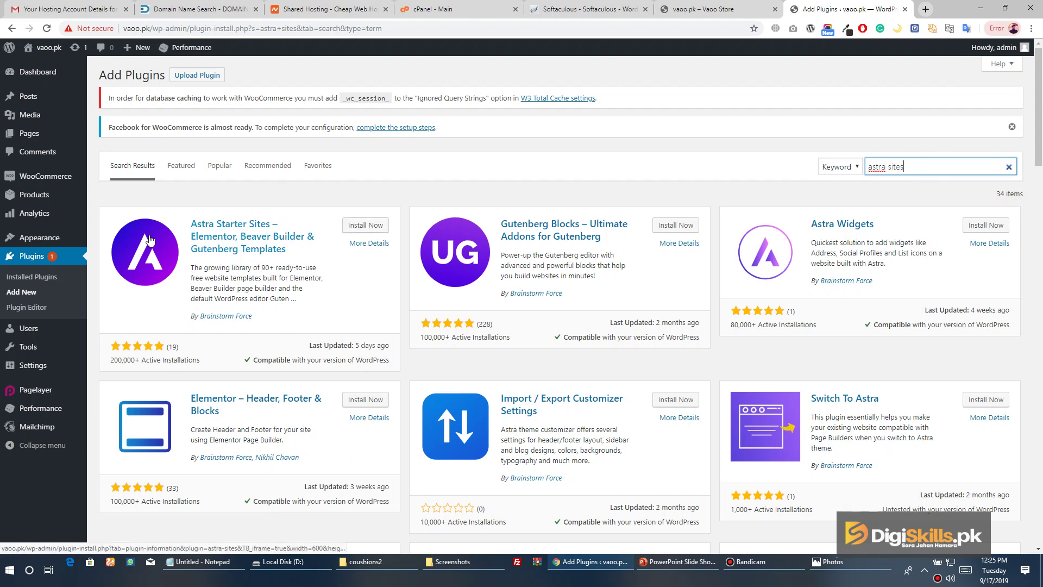
left_click(359, 226)
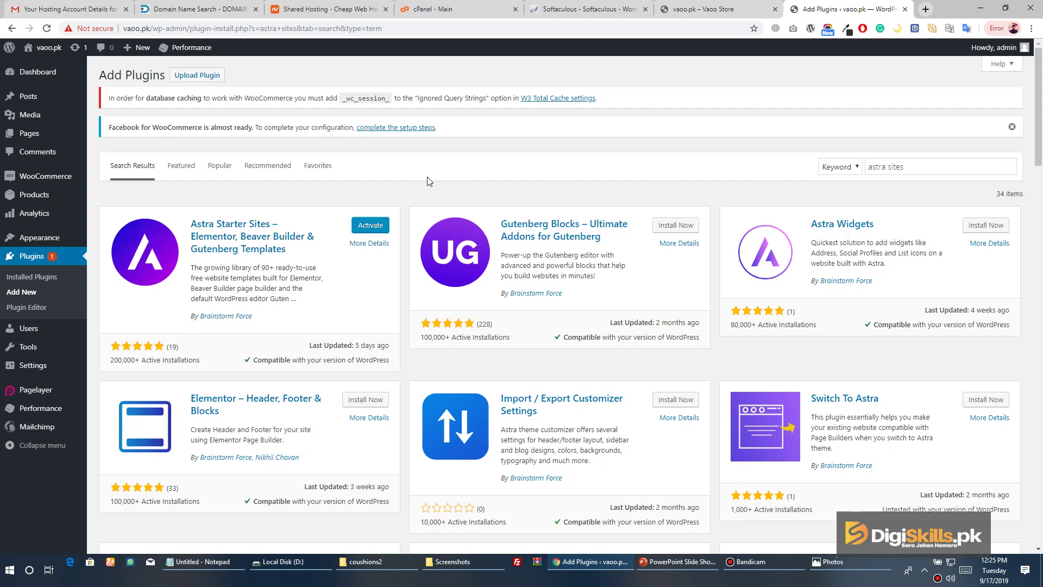
left_click(386, 227)
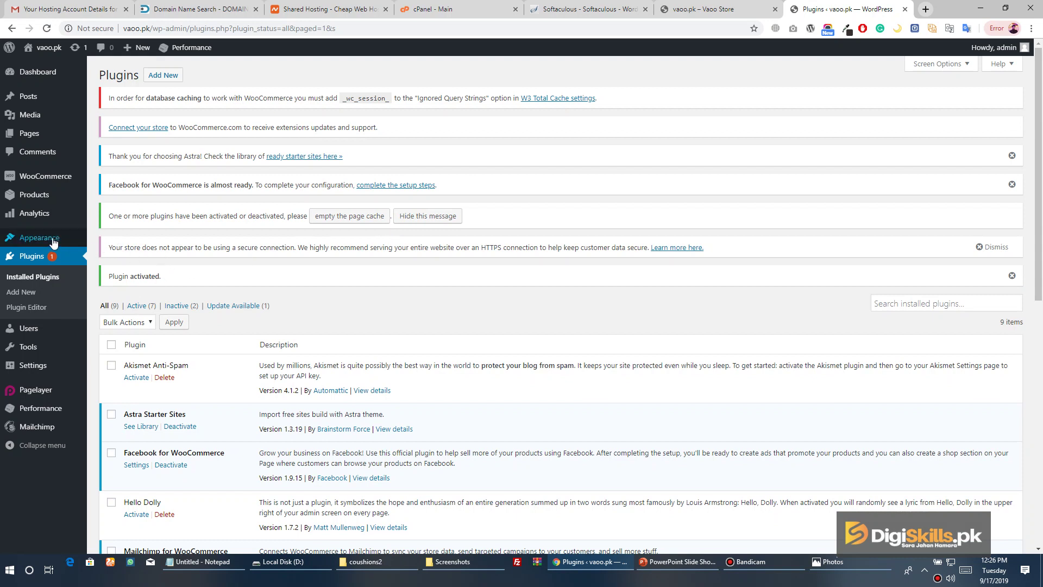
Open Astra Starter Sites and choose Elementor as the page builder
mouse_move(53, 239)
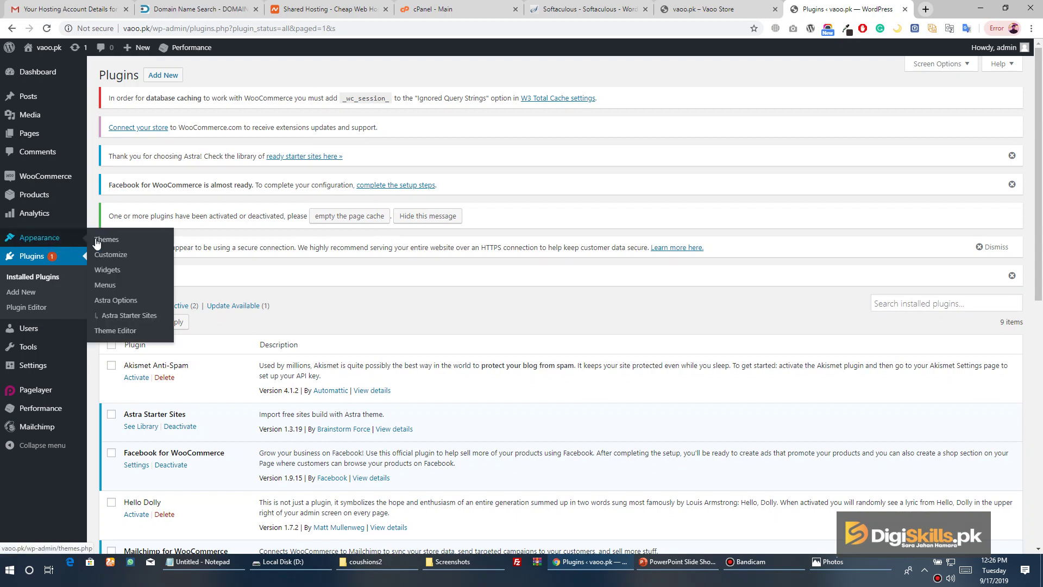
left_click(128, 321)
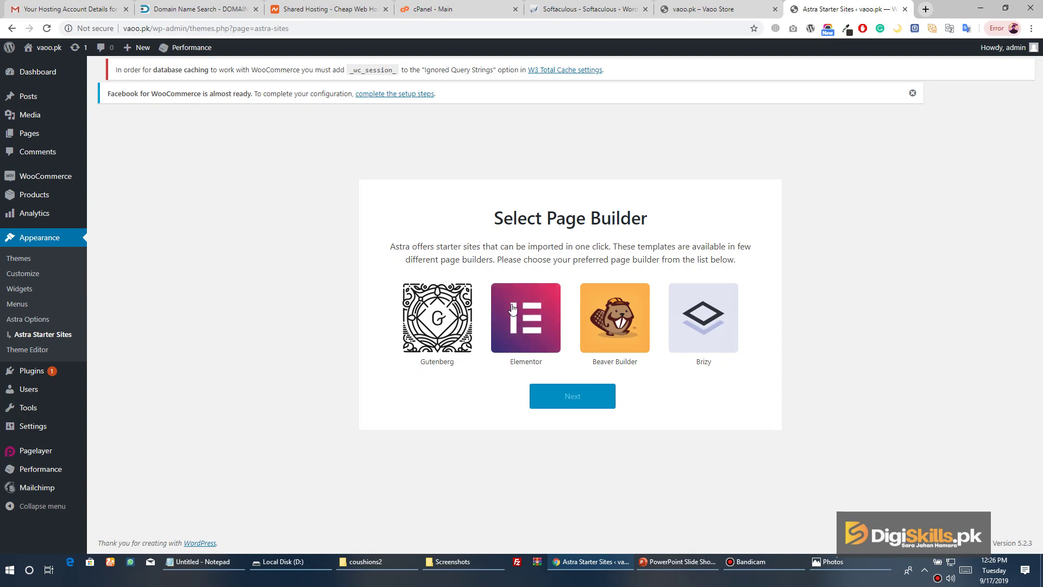
left_click(525, 317)
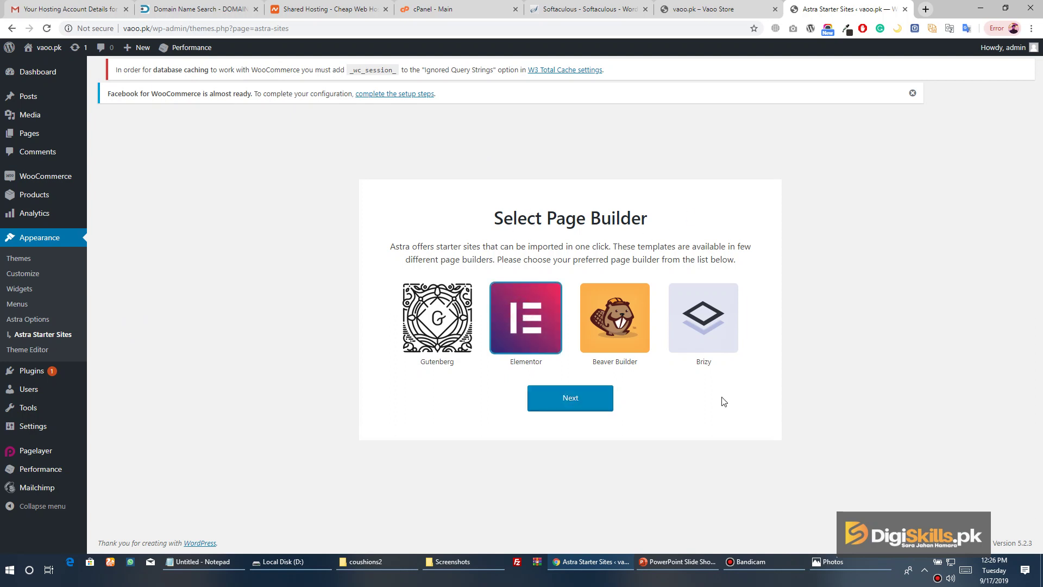
left_click(578, 405)
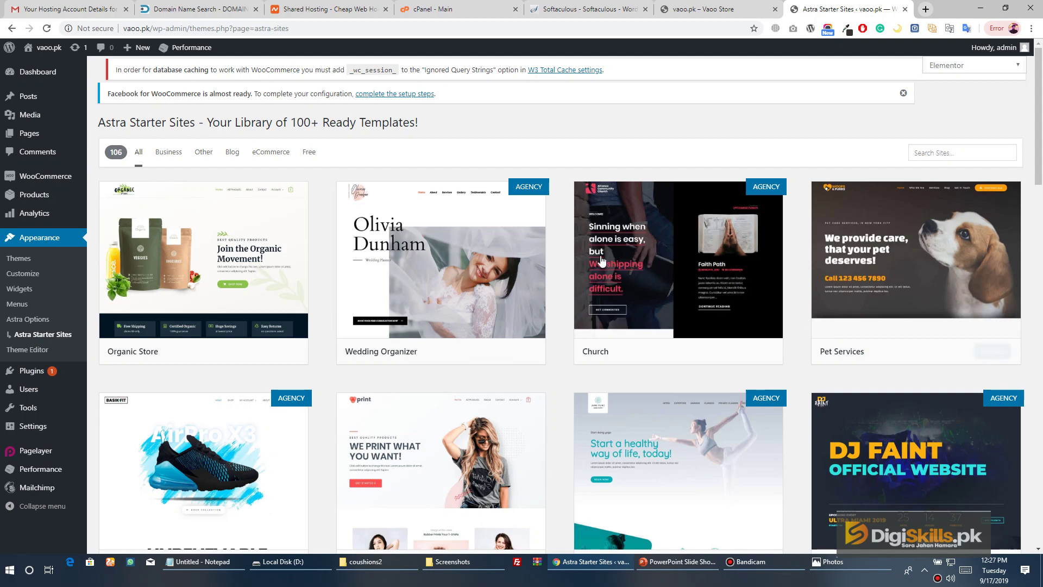
Scroll through the 106 Elementor templates, such as Organic Store and Wedding Organizer
scroll(443, 135, "down", 7)
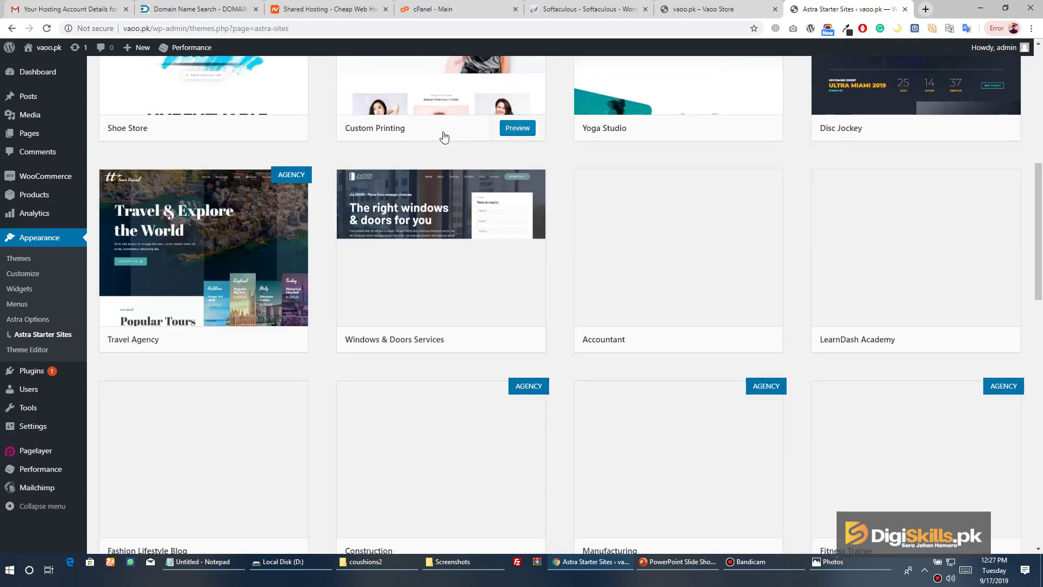
scroll(442, 135, "up", 4)
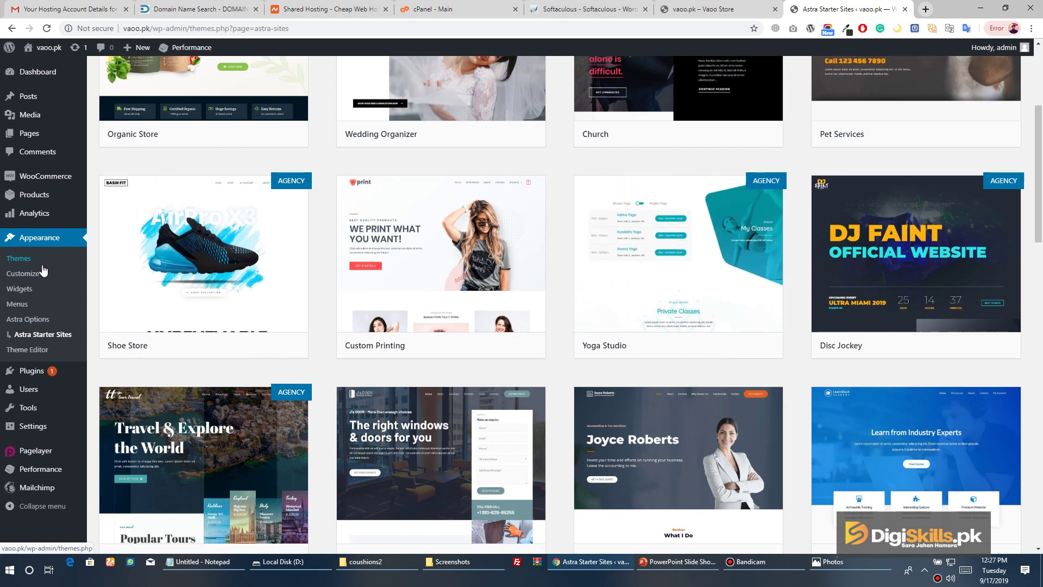
mouse_move(869, 199)
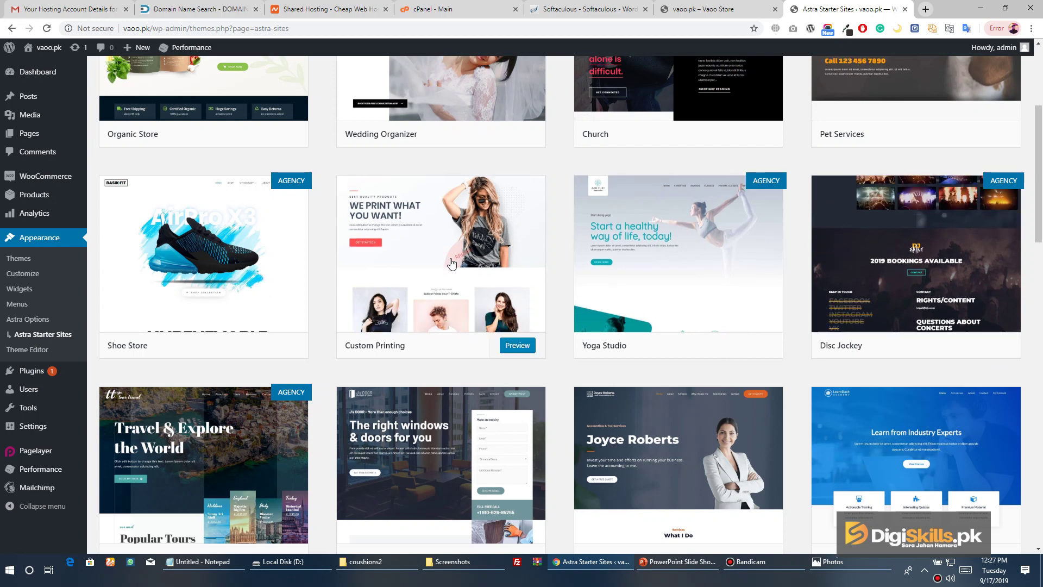
scroll(450, 262, "up", 4)
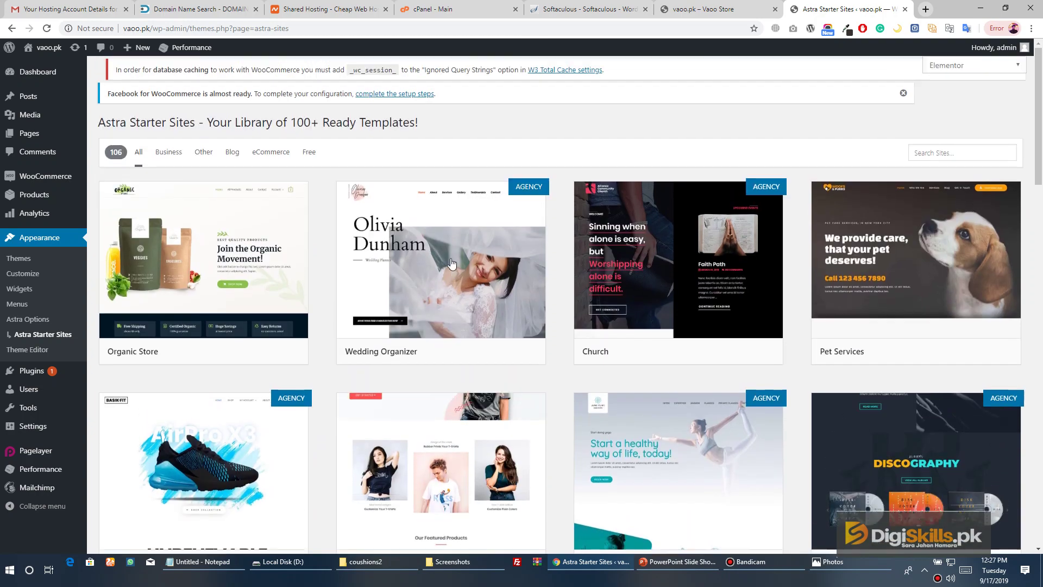
Filter to eCommerce templates and open the Brandstore template's preview with its import options
left_click(272, 157)
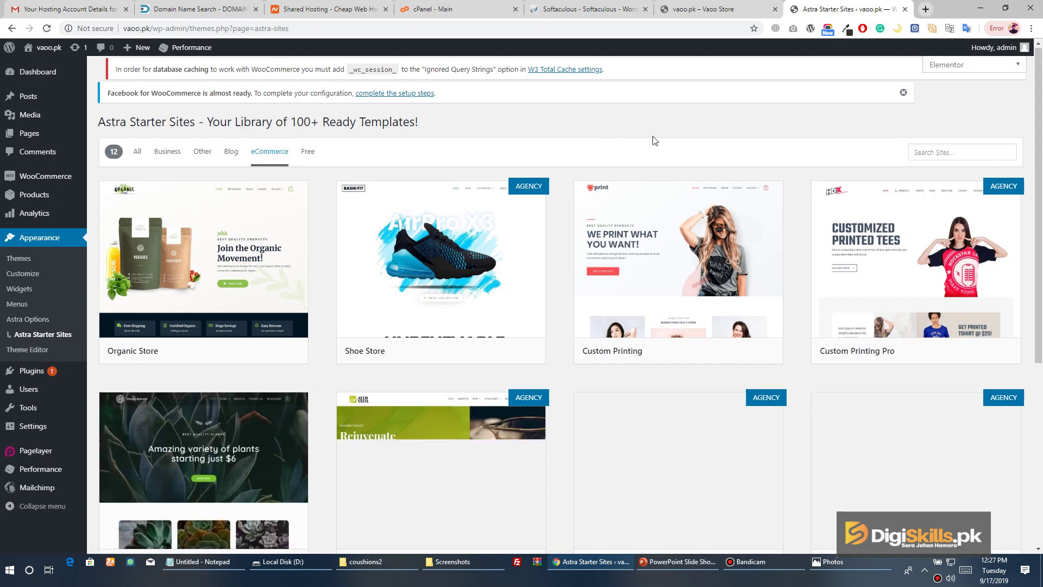
scroll(652, 140, "down", 4)
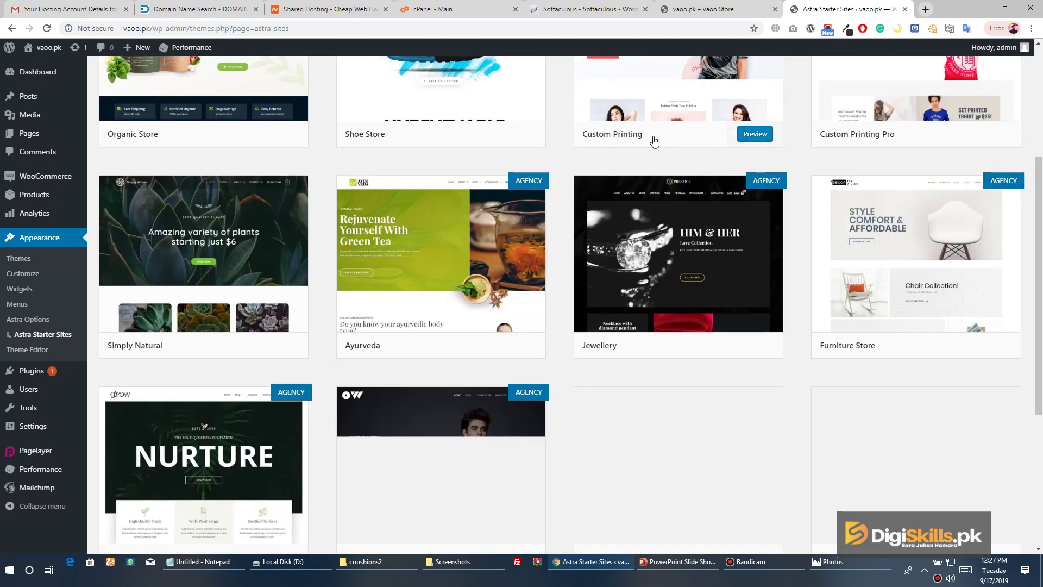
scroll(654, 141, "down", 4)
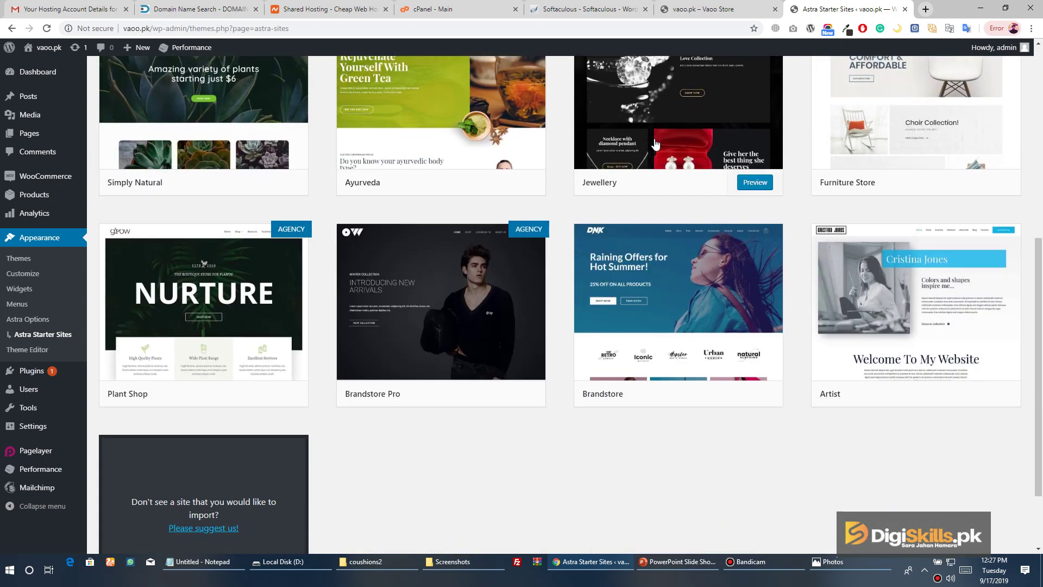
scroll(655, 142, "down", 1)
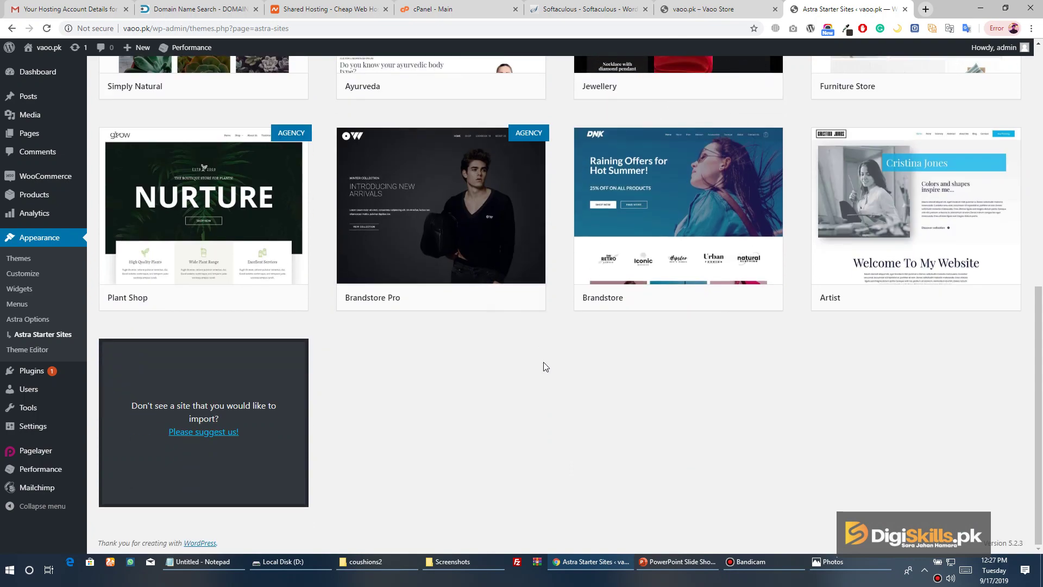
scroll(543, 366, "up", 8)
scroll(545, 367, "down", 8)
mouse_move(659, 201)
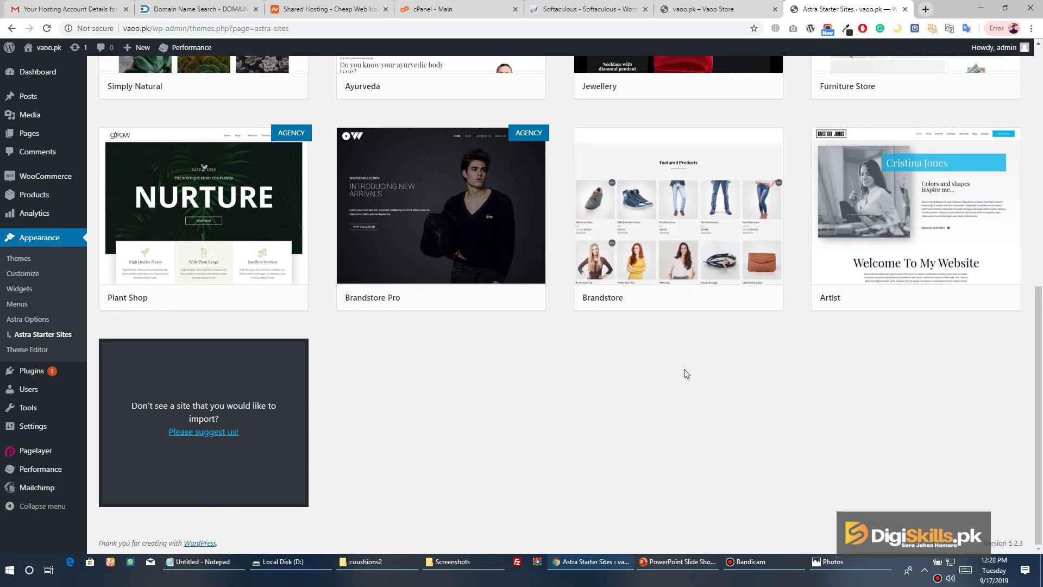
left_click(693, 187)
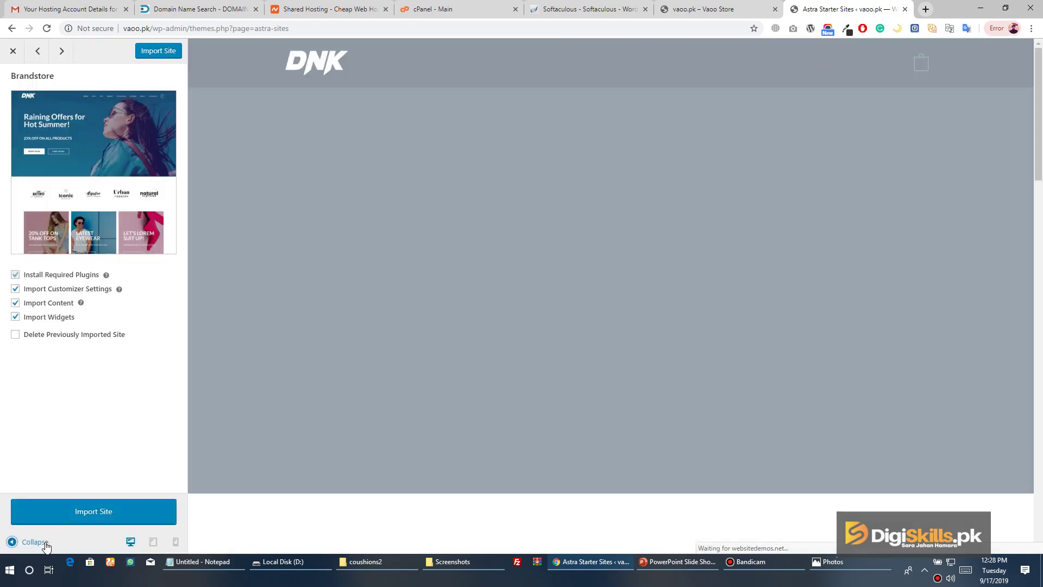
Collapse the import panel and scroll through the full-width Brandstore demo
left_click(45, 541)
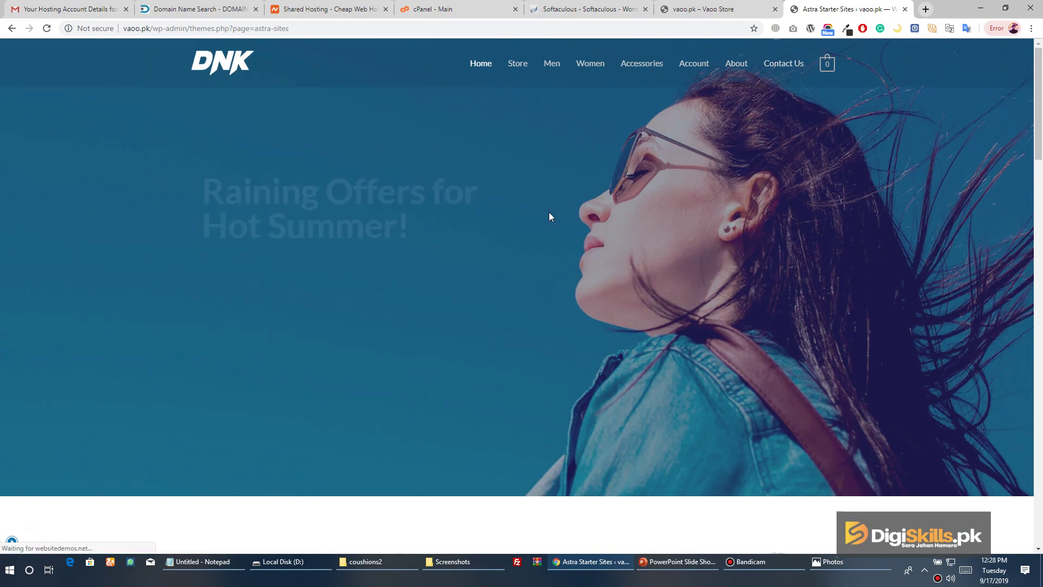
scroll(548, 216, "down", 15)
scroll(387, 296, "up", 7)
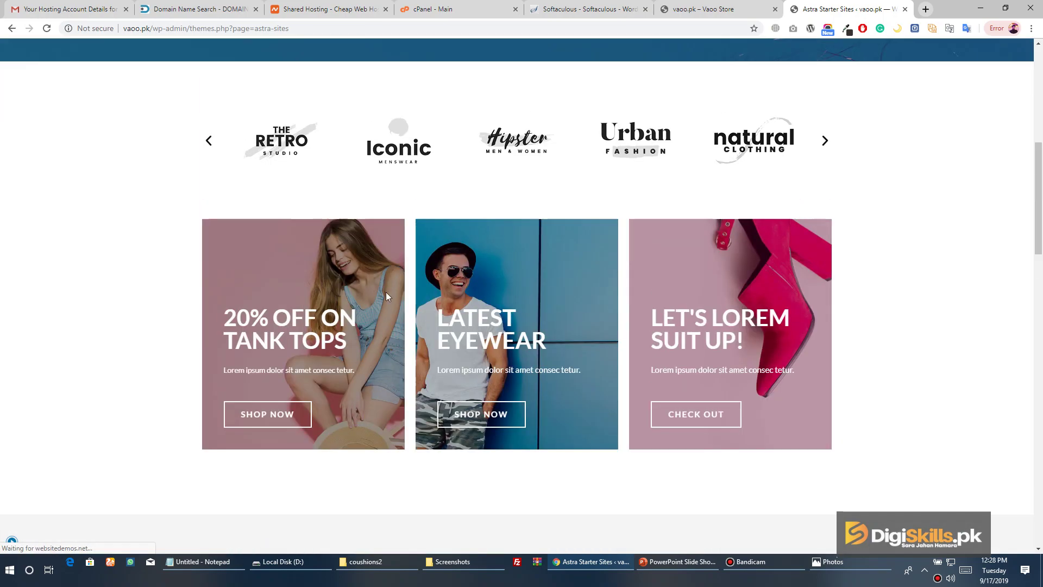
scroll(387, 296, "down", 15)
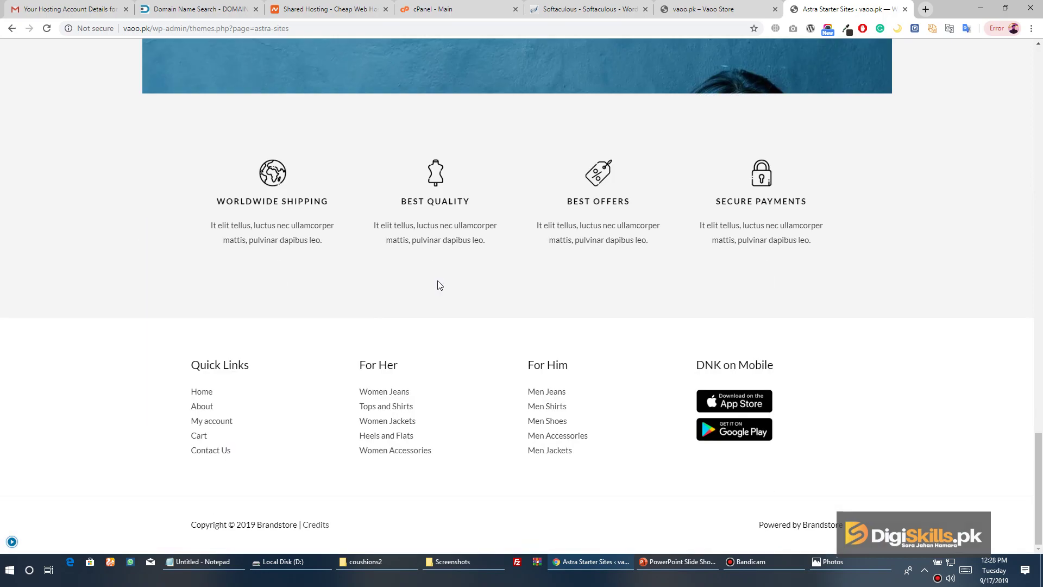
scroll(440, 285, "up", 15)
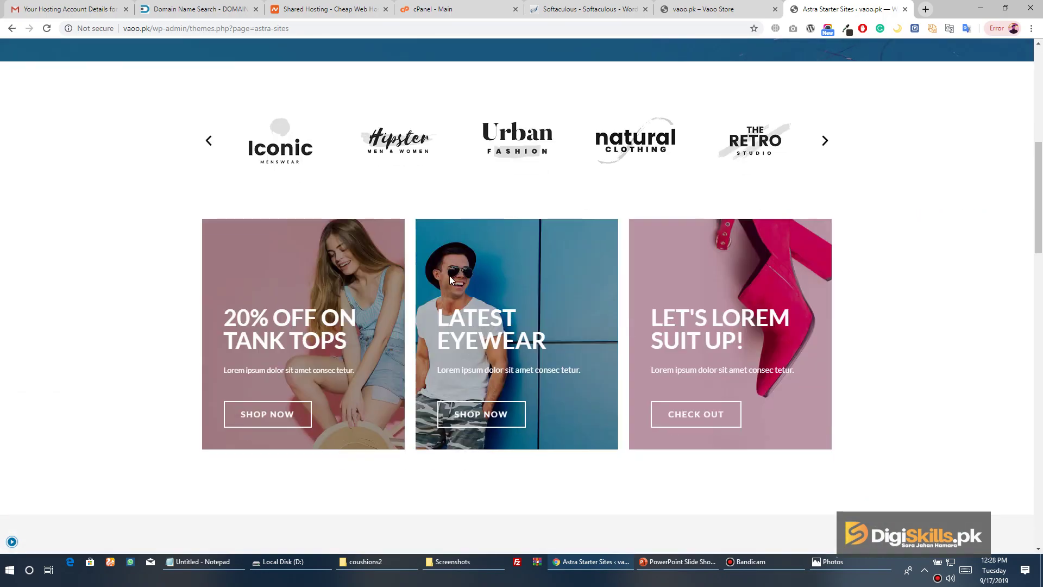
scroll(449, 278, "down", 5)
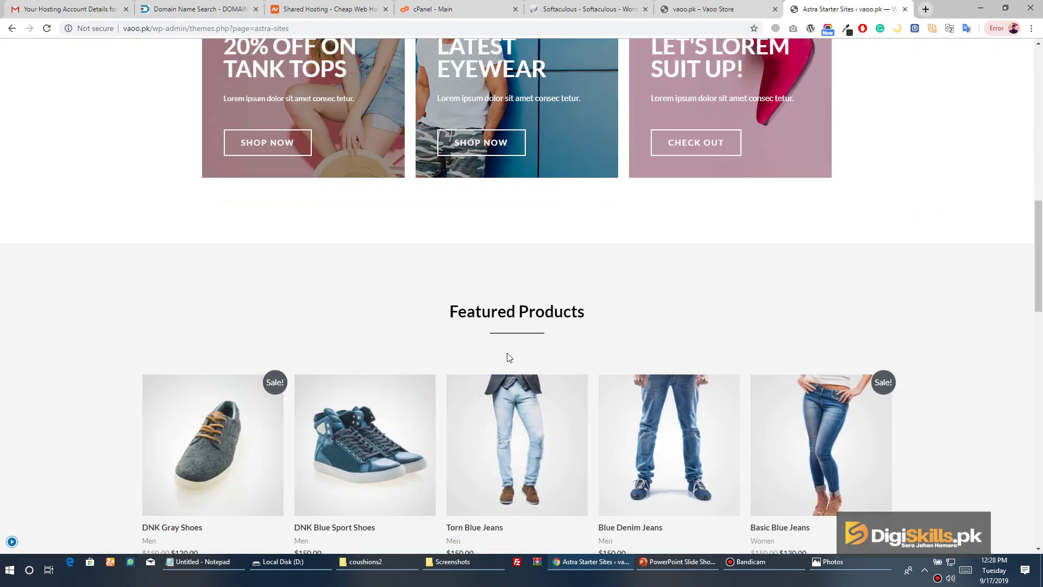
View the Torn Blue Jeans product page ($150.00), then re-expand the import options
left_click(515, 389)
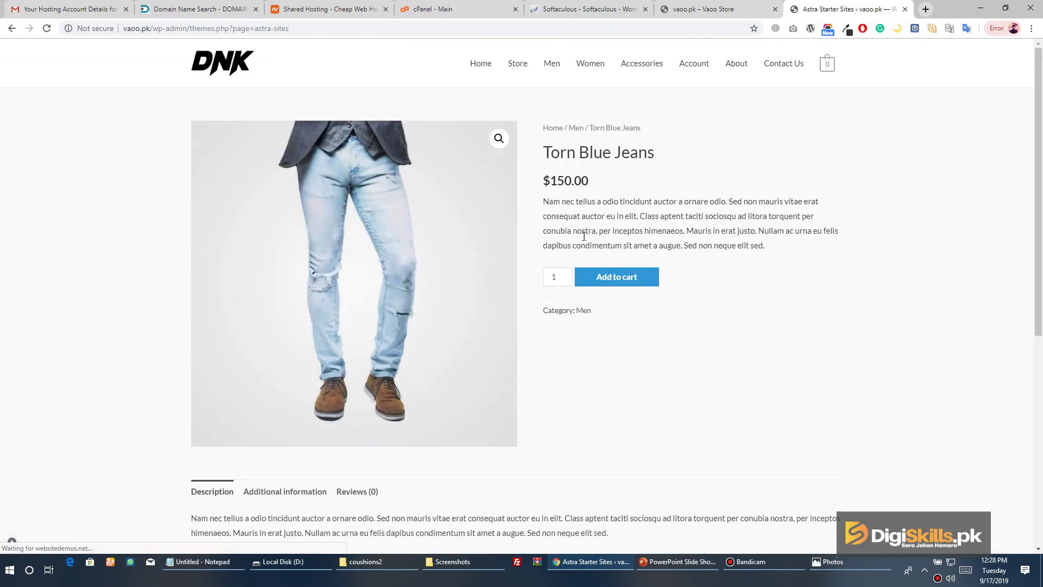
scroll(582, 255, "down", 6)
scroll(582, 260, "up", 6)
scroll(583, 261, "down", 6)
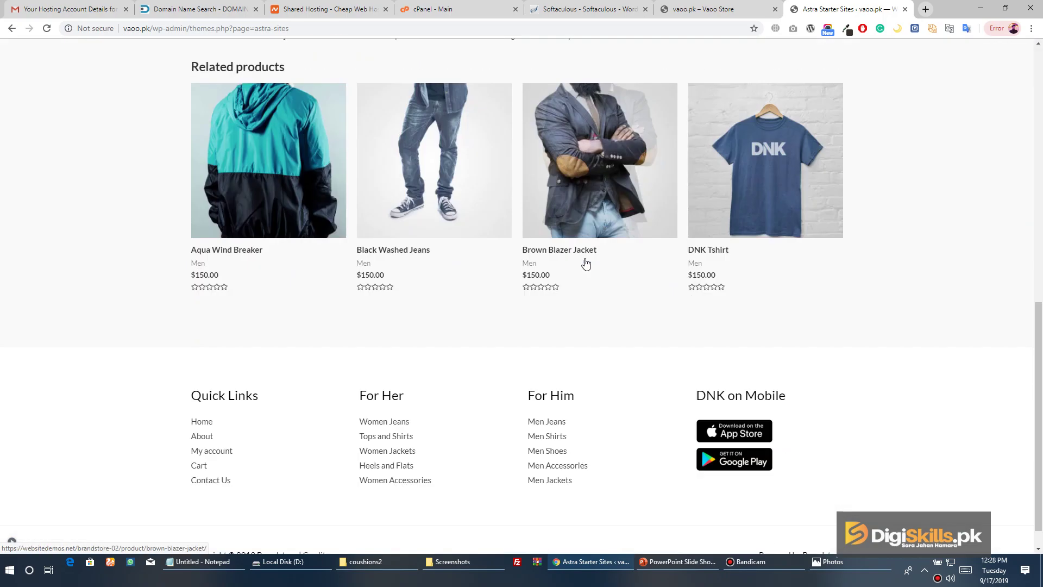
scroll(584, 263, "up", 6)
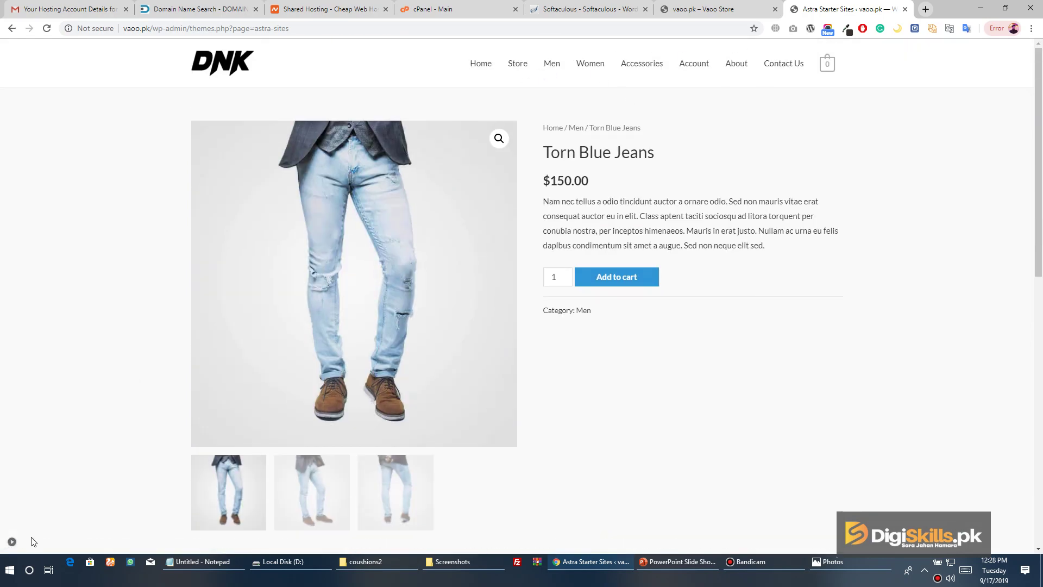
left_click(12, 541)
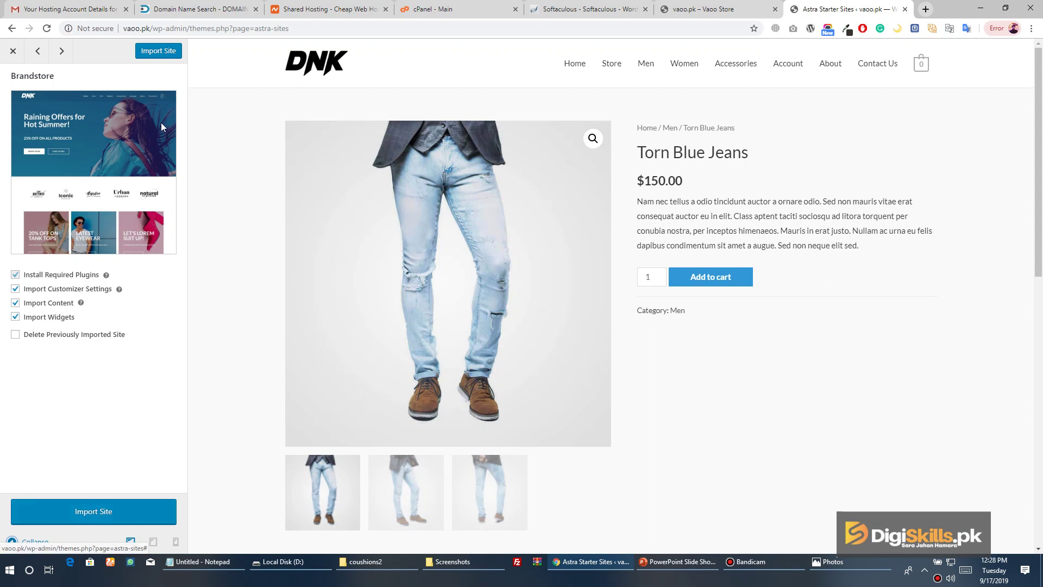
Import the Brandstore starter site and wait about 2.5 minutes for the Done message
left_click(137, 506)
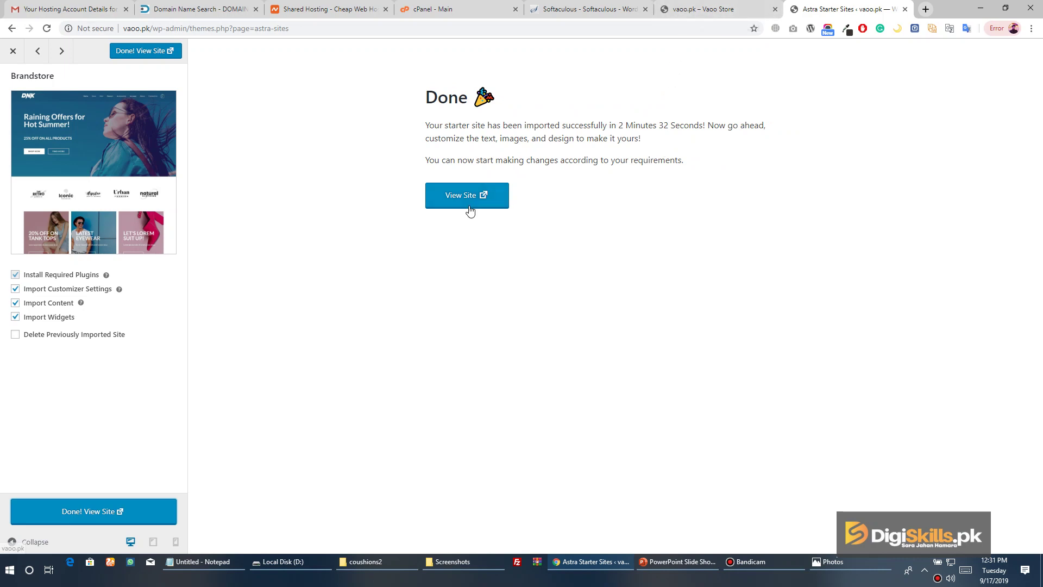
Reload the vaoo.pk store tab and scroll through the imported Brandstore homepage
left_click(716, 12)
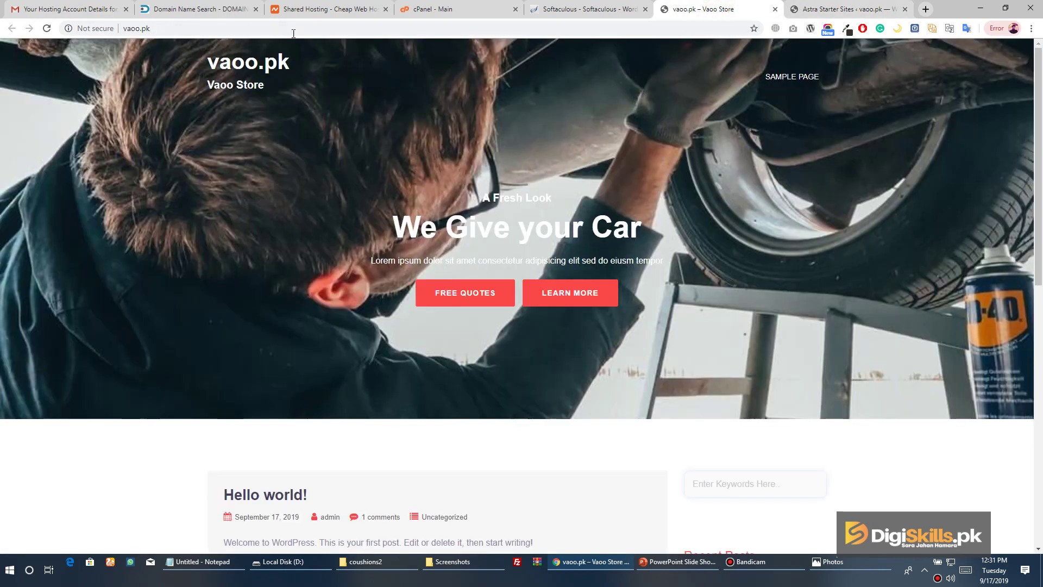
left_click(46, 29)
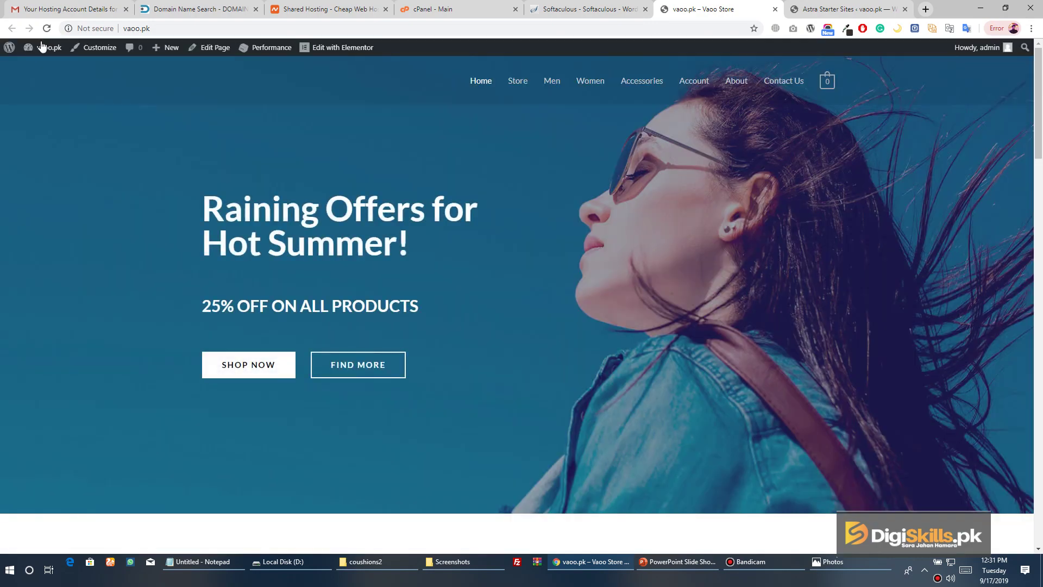
scroll(435, 152, "down", 20)
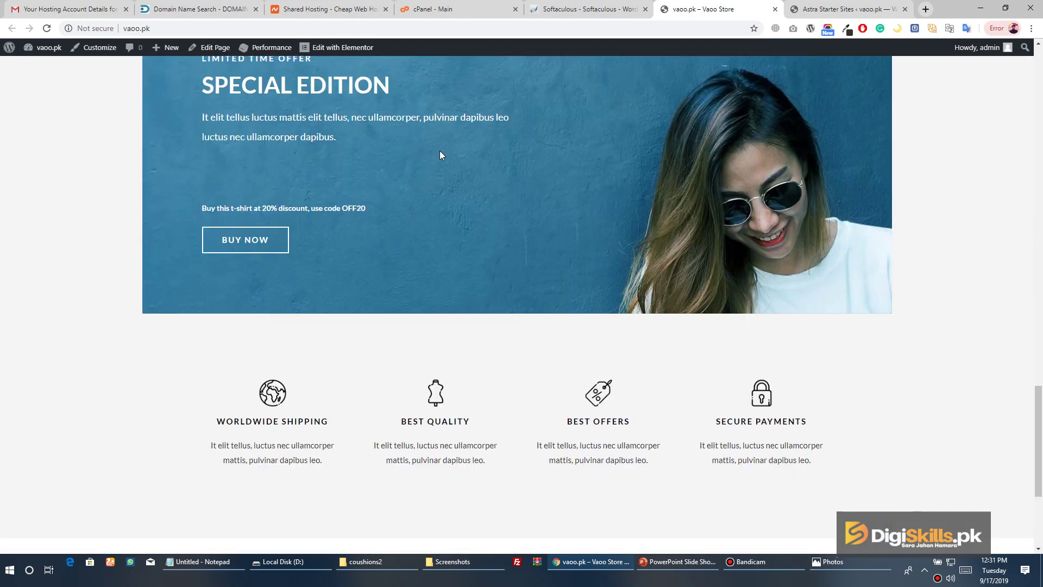
scroll(441, 157, "up", 20)
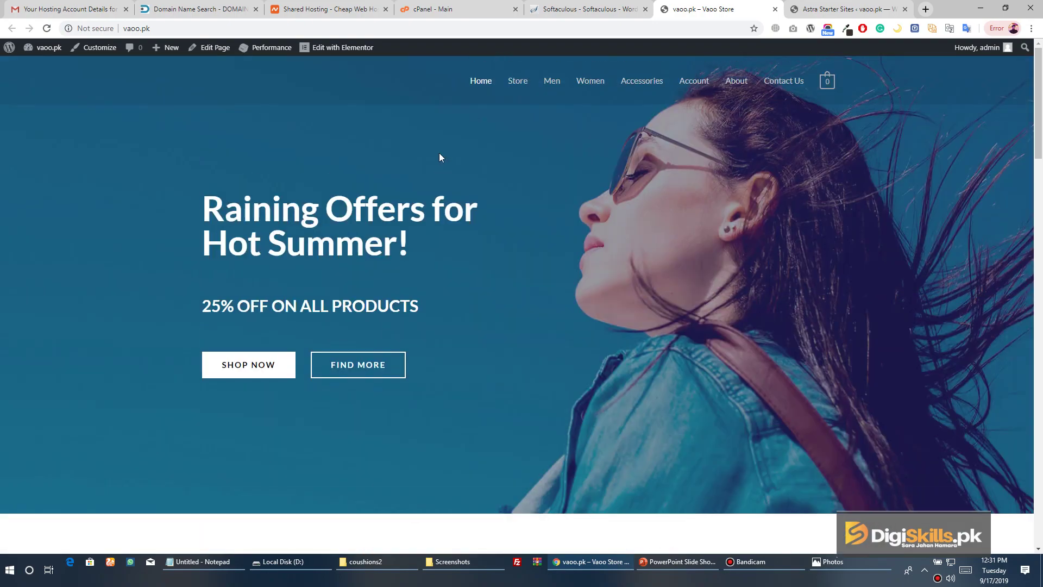
scroll(551, 317, "down", 7)
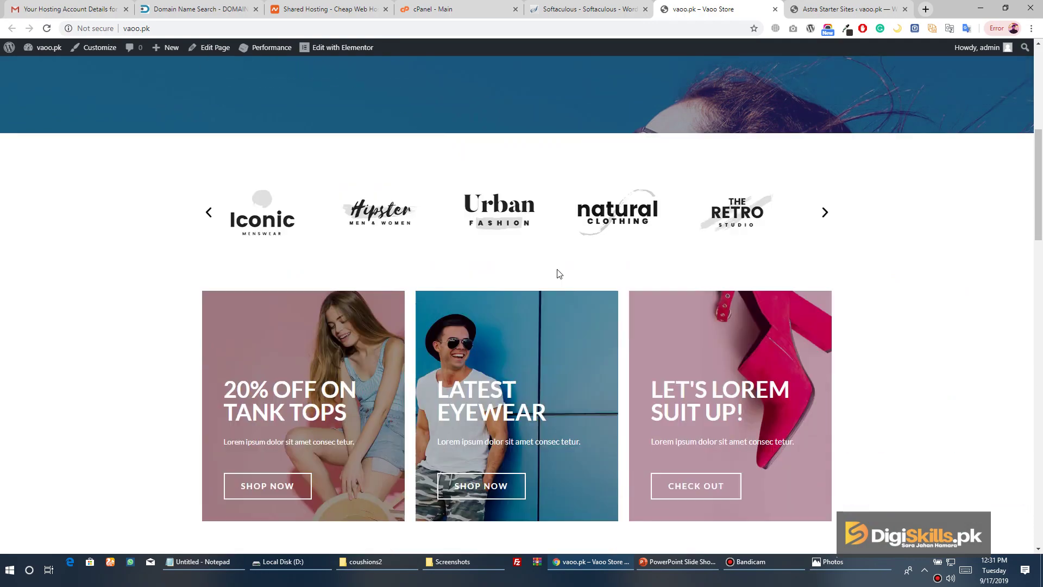
scroll(812, 196, "down", 5)
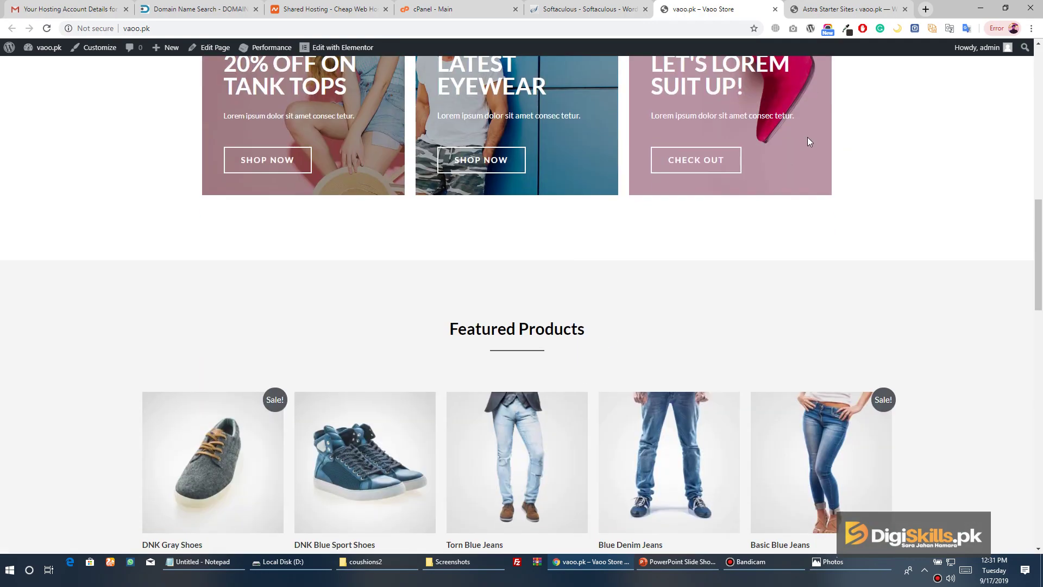
scroll(815, 198, "down", 6)
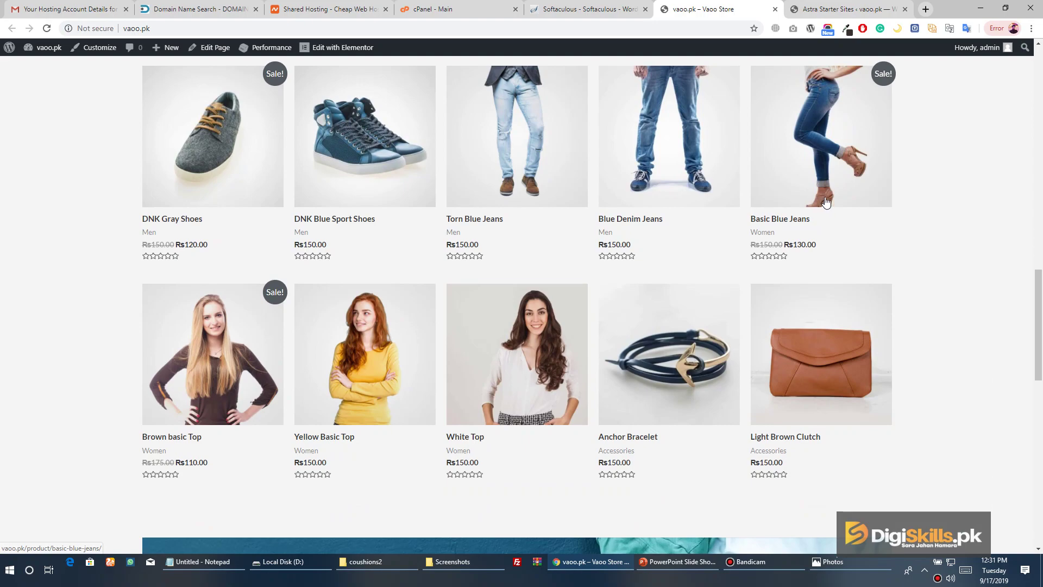
scroll(820, 209, "up", 4)
scroll(819, 202, "down", 12)
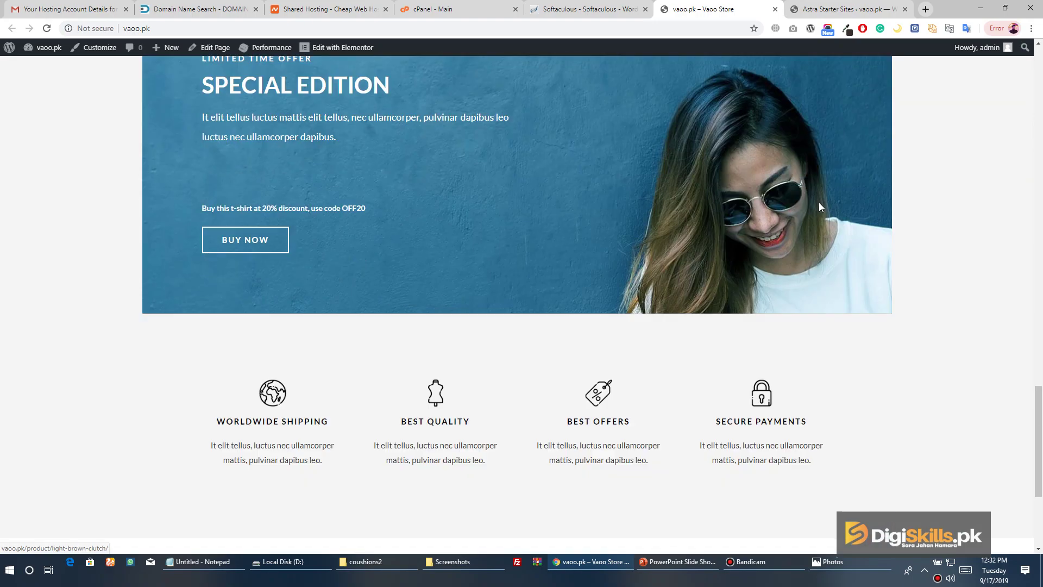
scroll(825, 196, "up", 20)
scroll(829, 193, "up", 5)
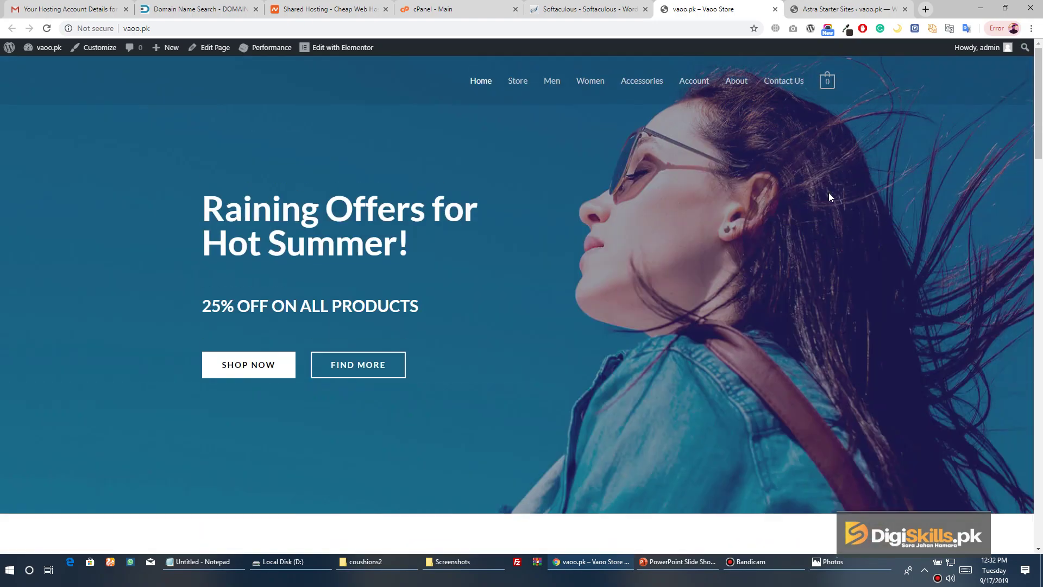
Browse the Men category page, return home, then go back to the import-complete page
left_click(543, 88)
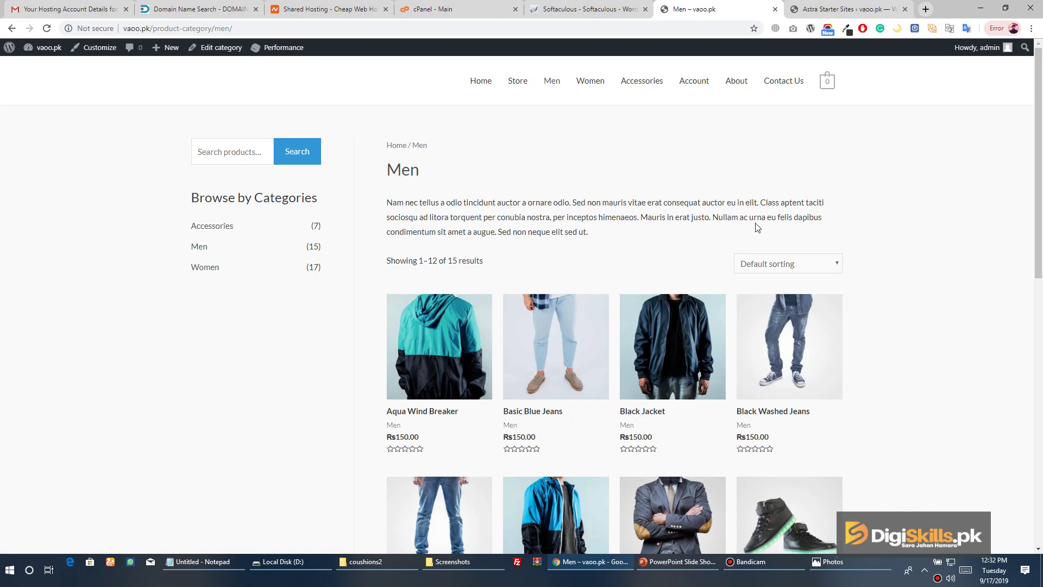
scroll(601, 205, "down", 10)
scroll(550, 216, "up", 10)
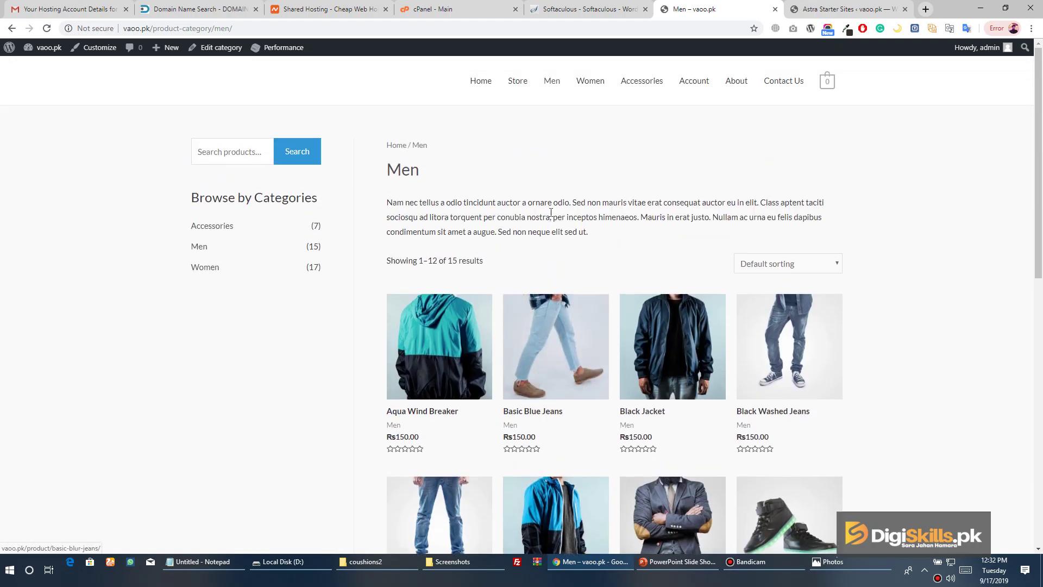
left_click(479, 91)
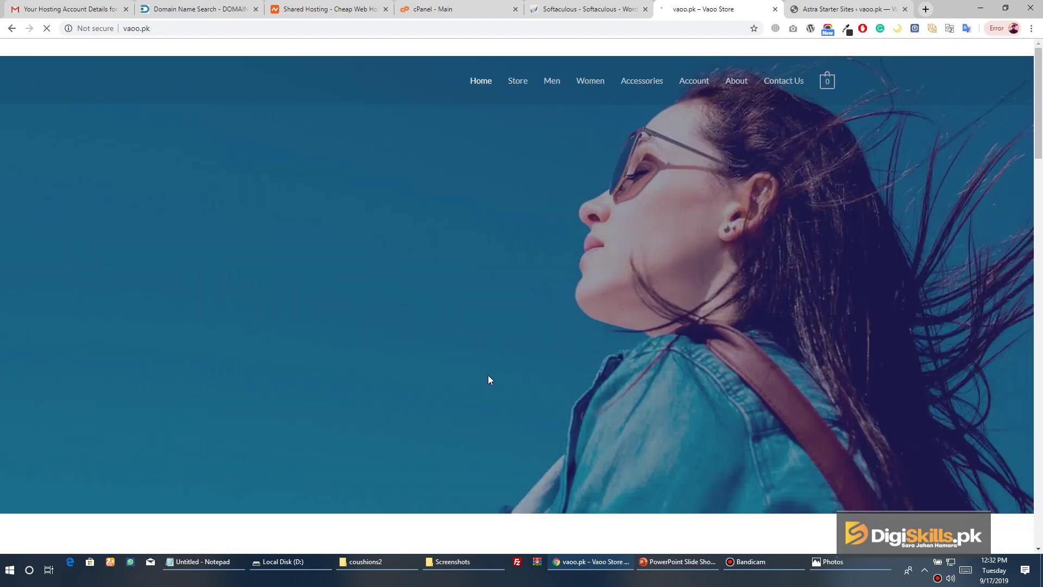
scroll(488, 377, "down", 9)
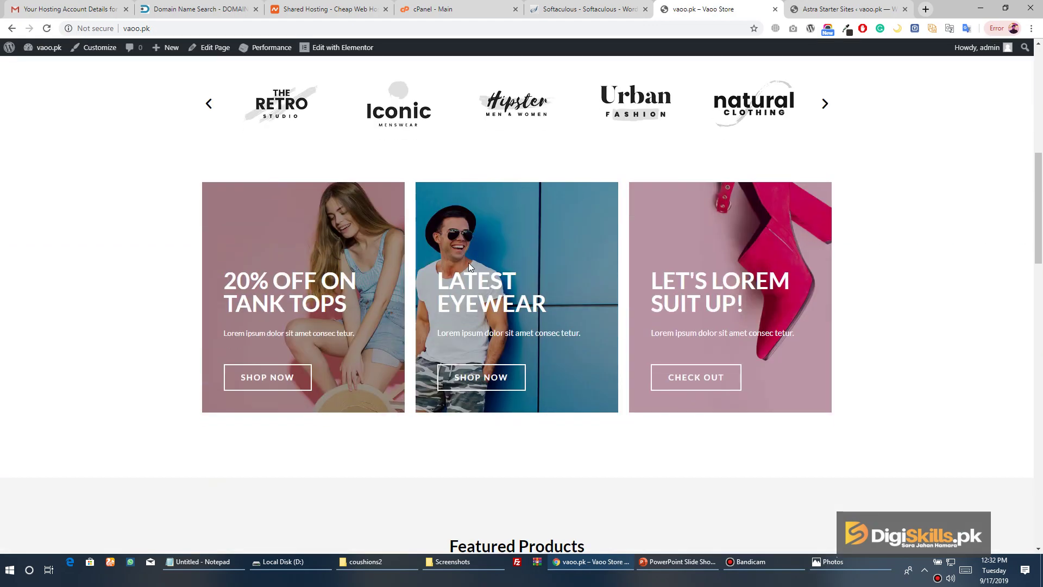
left_click(884, 12)
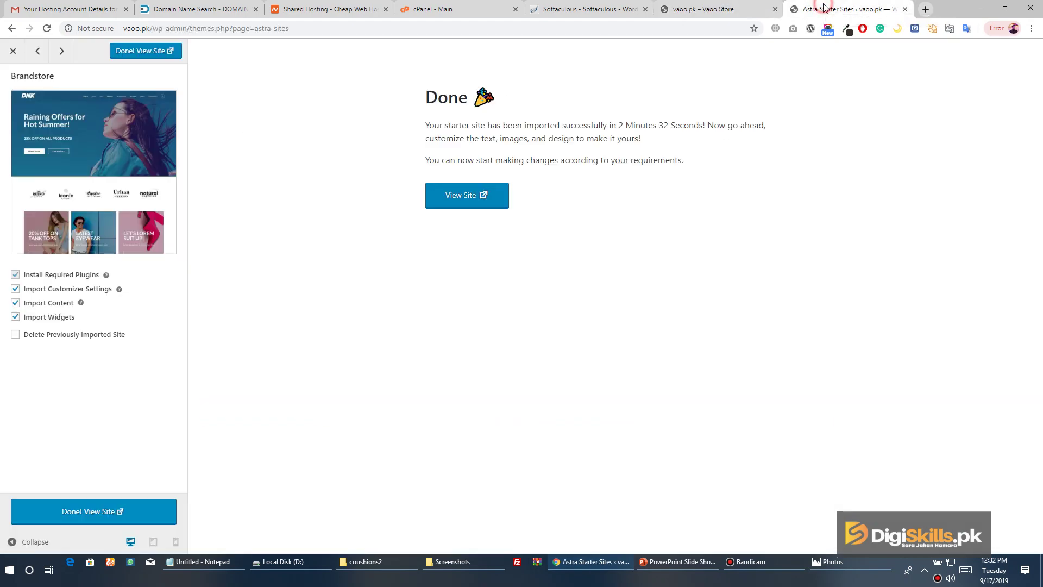
Close the completed Brandstore import panel to get back to the eCommerce template grid
left_click(609, 12)
left_click(706, 9)
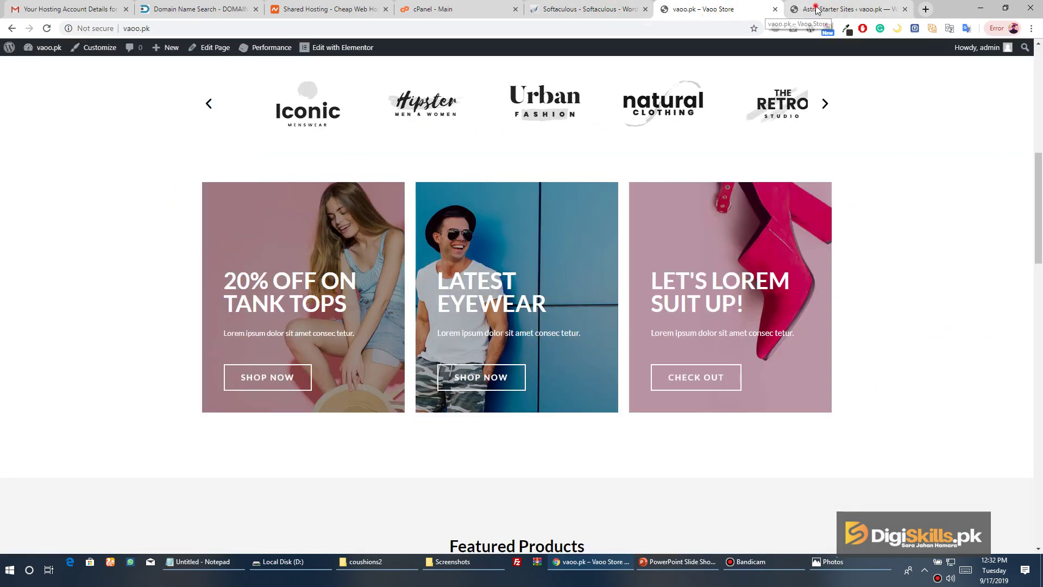
left_click(848, 9)
left_click(12, 54)
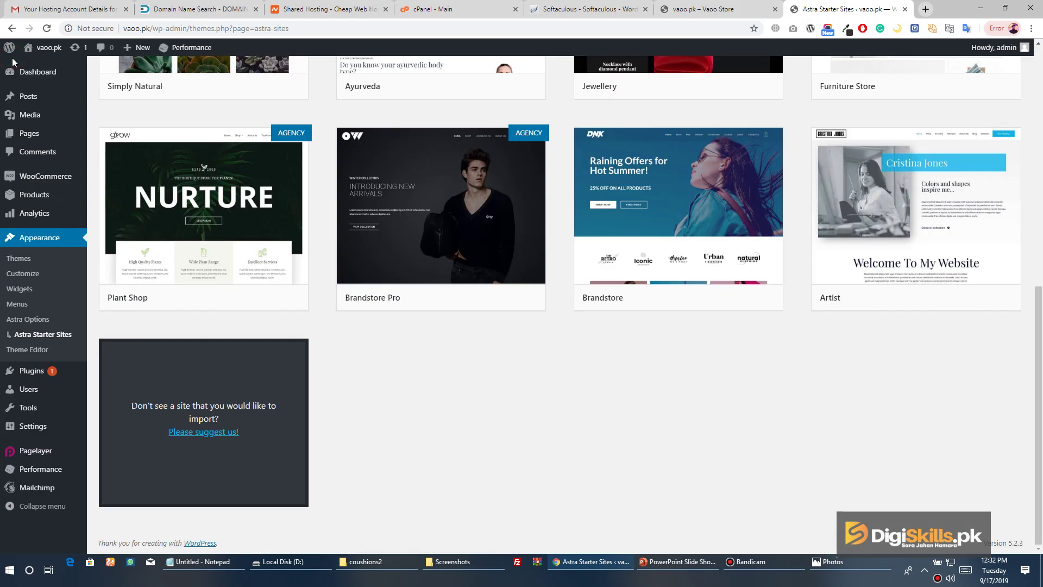
scroll(70, 152, "up", 7)
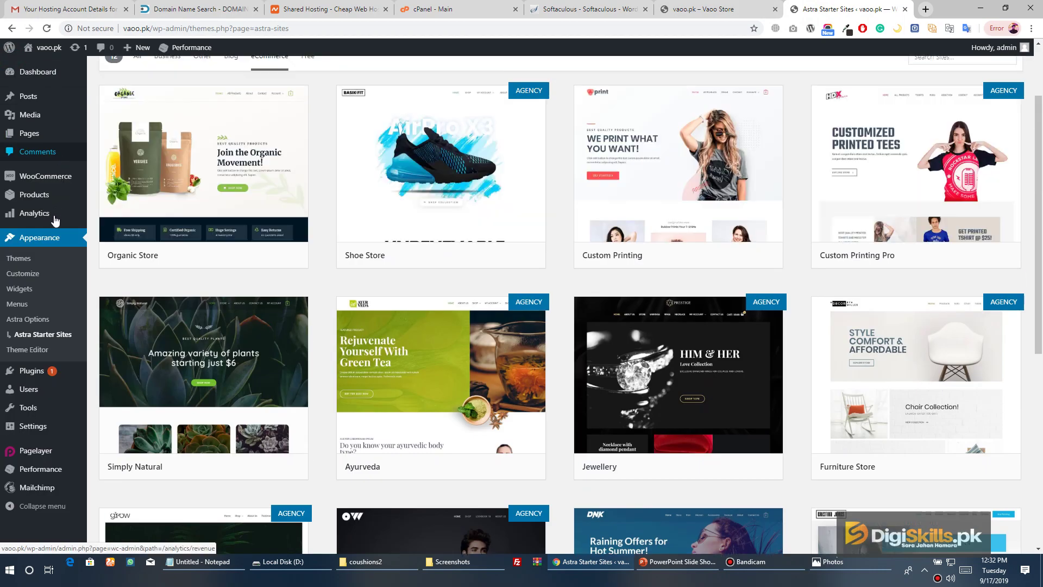
Open the Astra theme options page
left_click(38, 324)
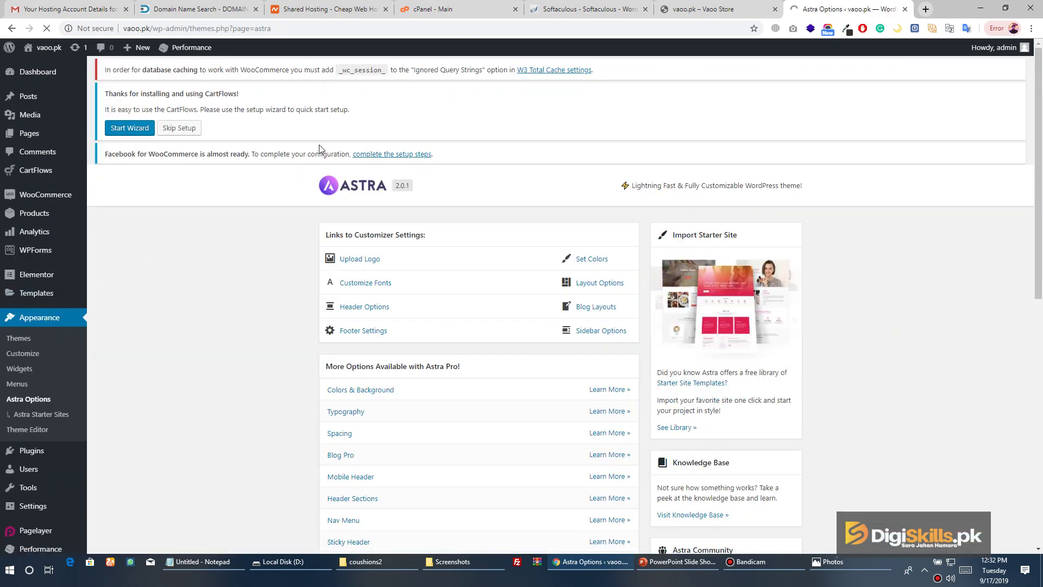
scroll(249, 233, "down", 6)
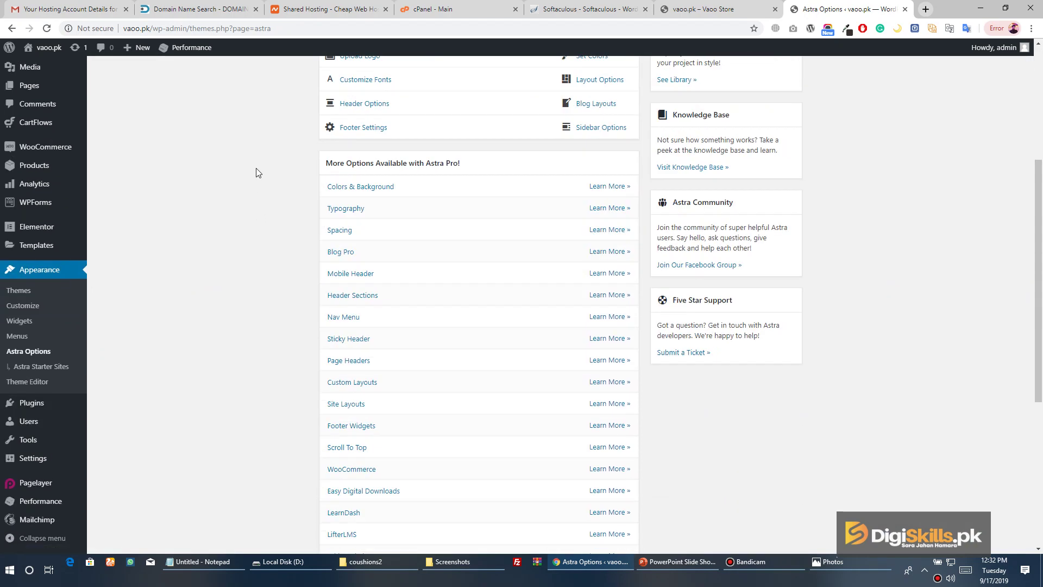
scroll(256, 173, "up", 2)
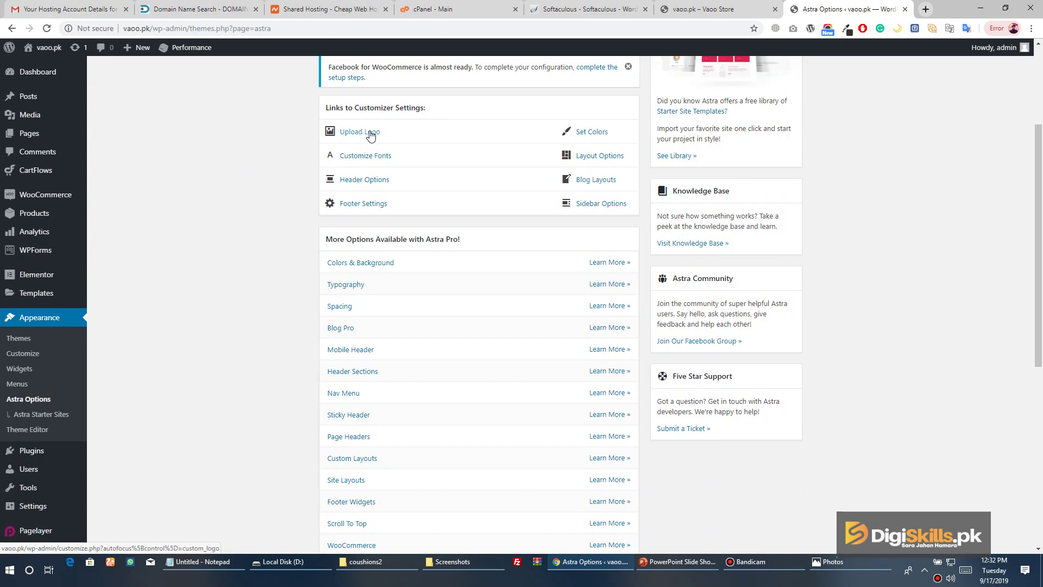
Compare against the live storefront, then load the Sidebar settings in the Customizer
left_click(716, 10)
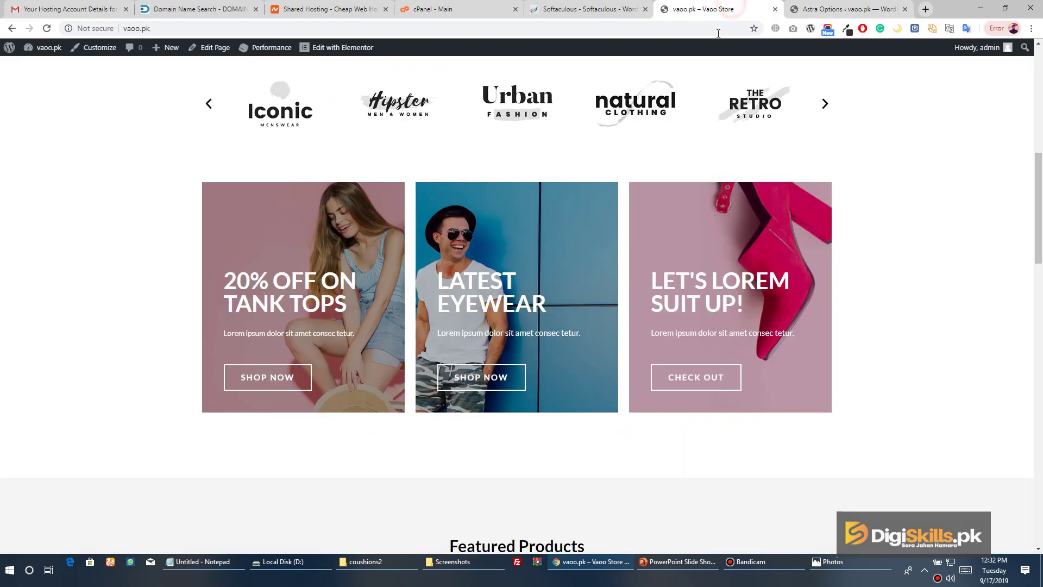
scroll(620, 212, "up", 9)
scroll(415, 227, "down", 15)
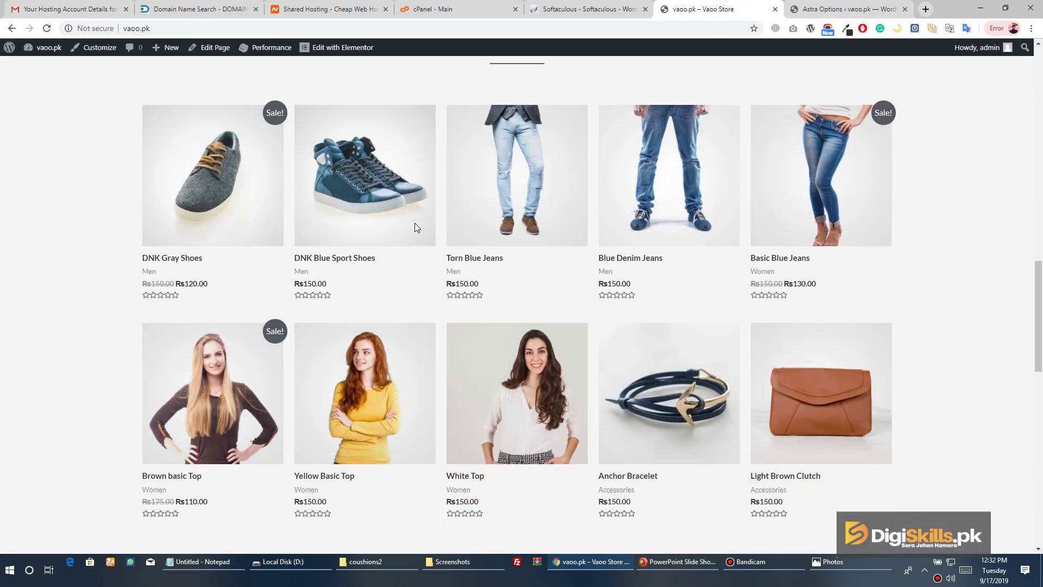
scroll(415, 227, "down", 8)
scroll(358, 226, "up", 6)
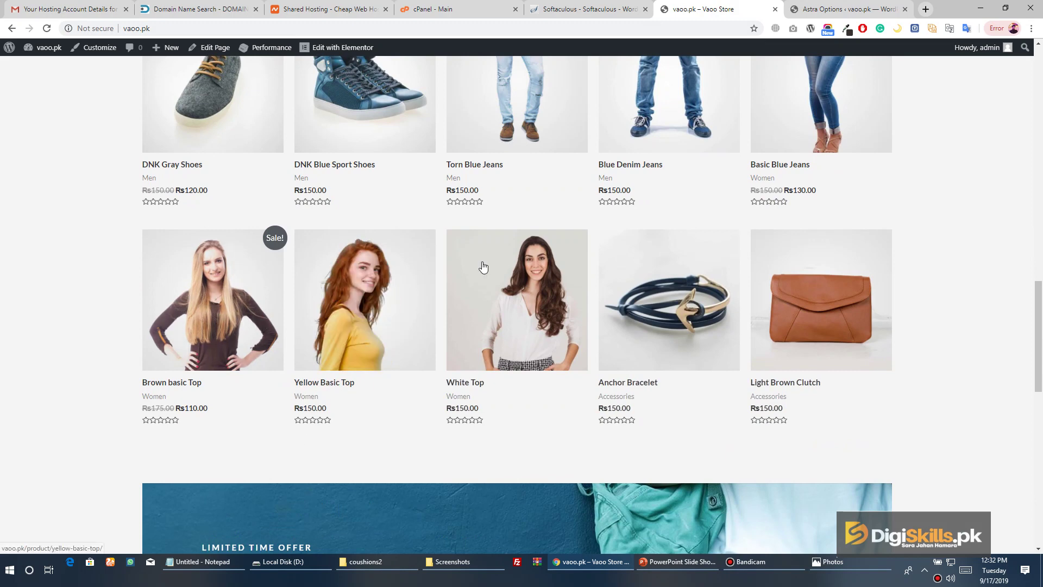
left_click(845, 9)
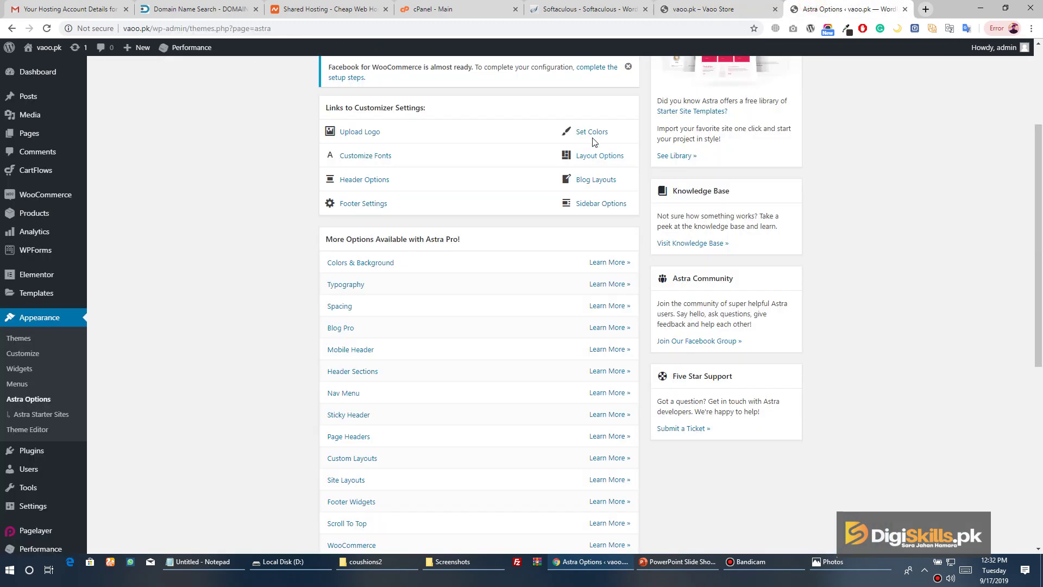
left_click(614, 210)
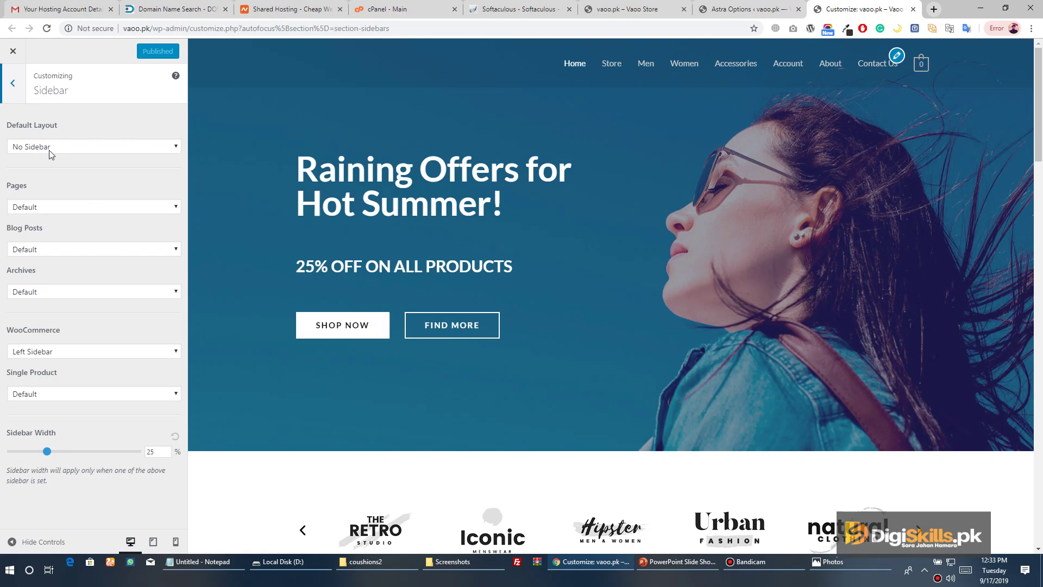
Keep Pages on the Default sidebar, set WooCommerce to No Sidebar, and publish
left_click(24, 206)
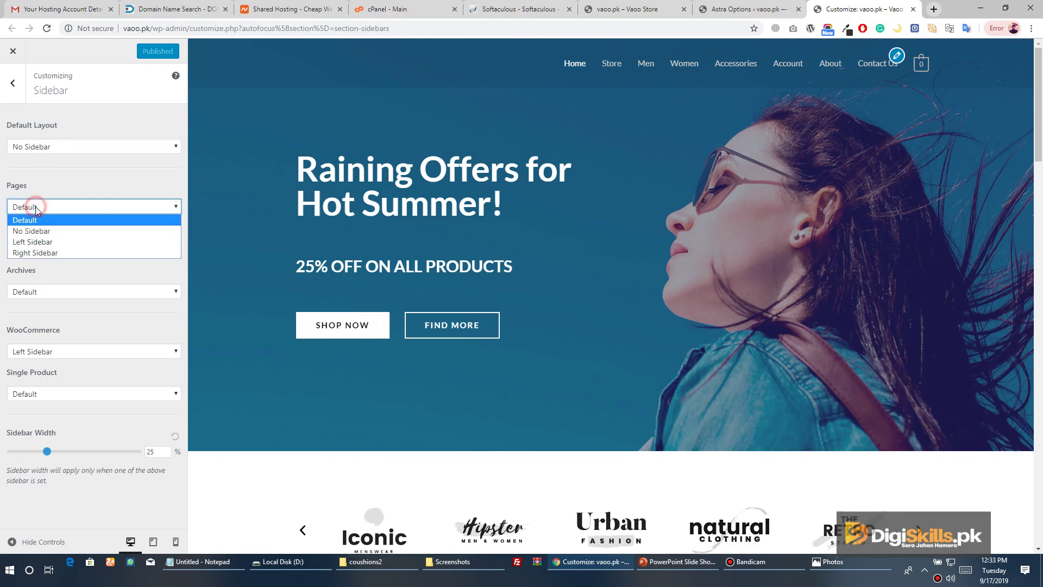
left_click(33, 206)
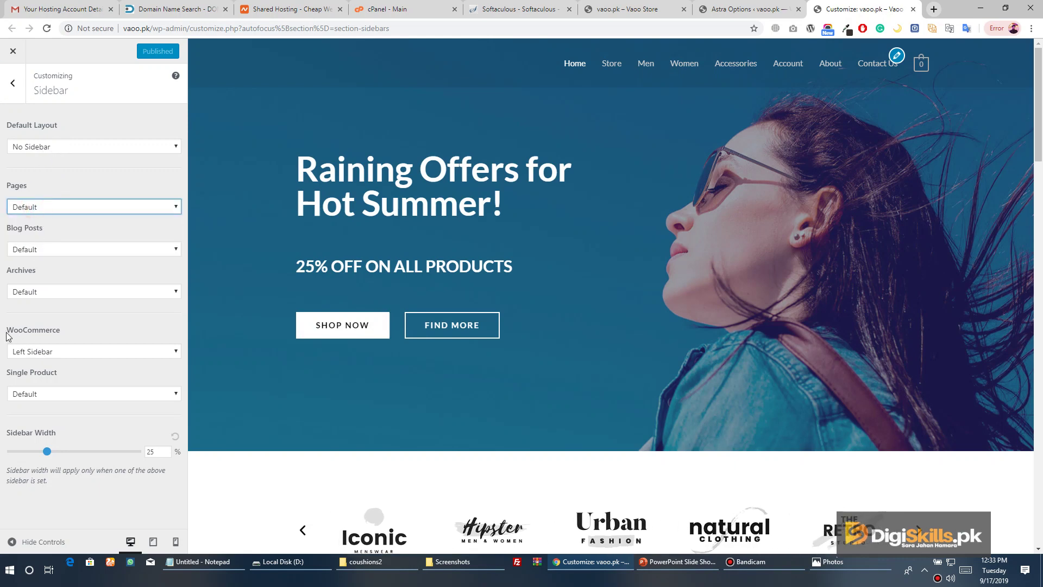
left_click(53, 357)
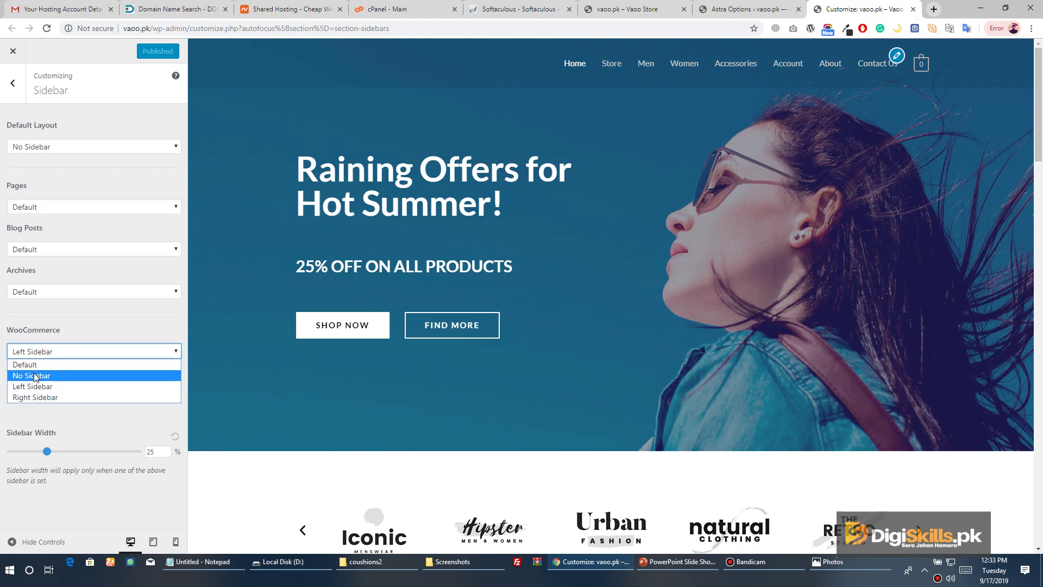
left_click(36, 374)
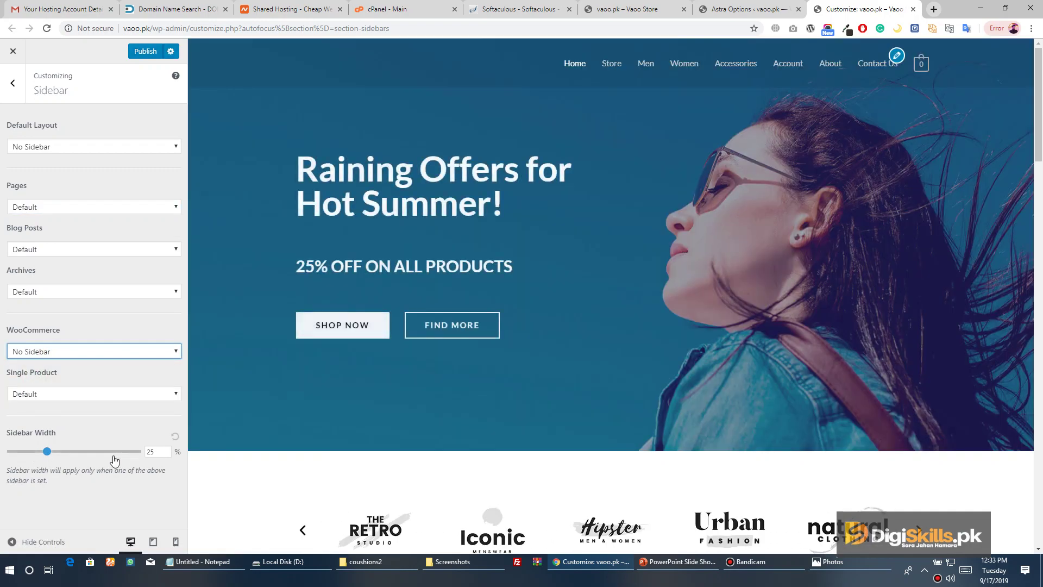
left_click(143, 52)
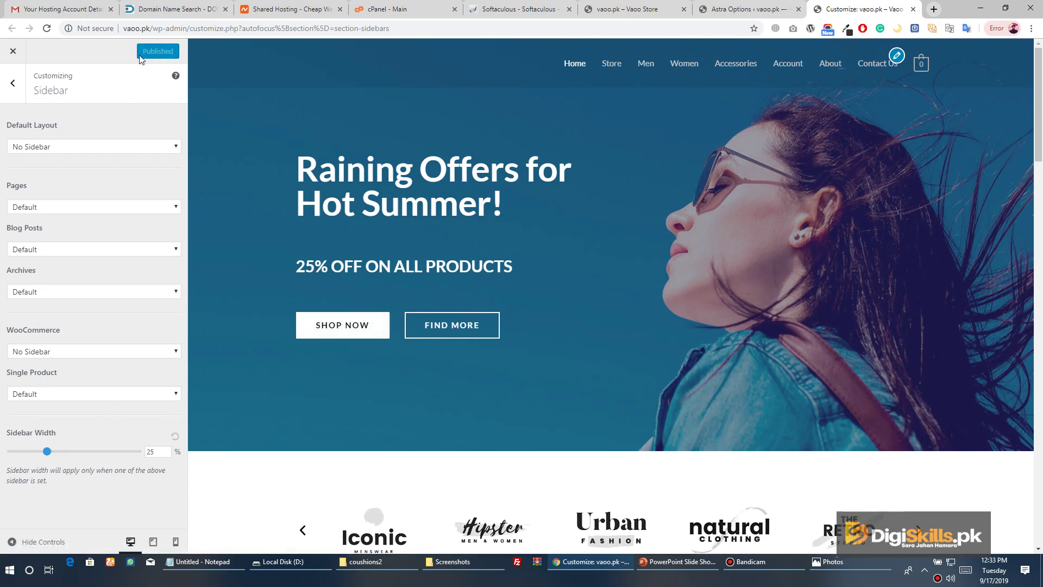
On the live store, browse the Men category and open the Aqua Wind Breaker product page
left_click(747, 9)
left_click(630, 9)
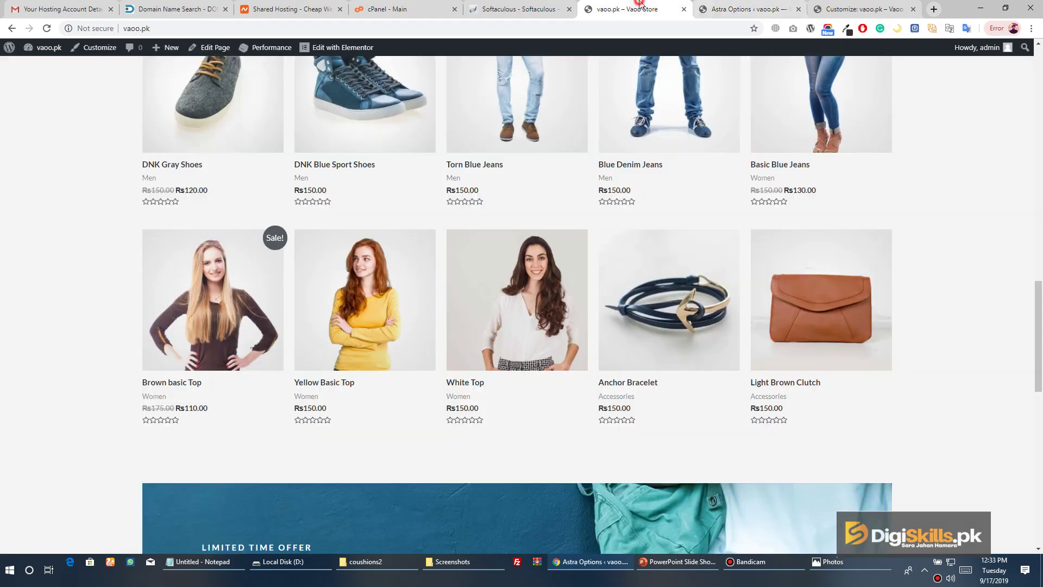
scroll(278, 205, "up", 15)
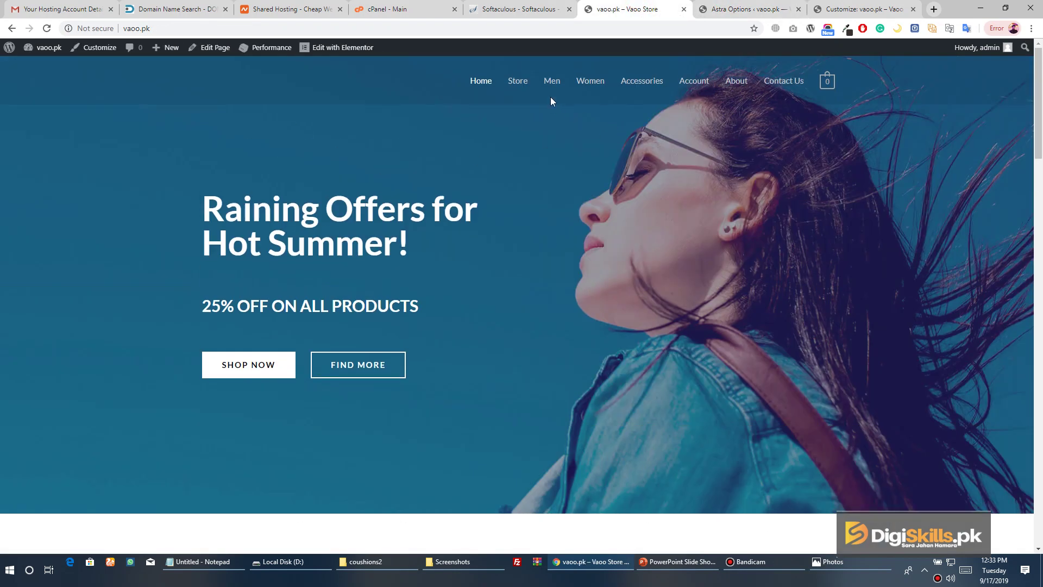
left_click(551, 85)
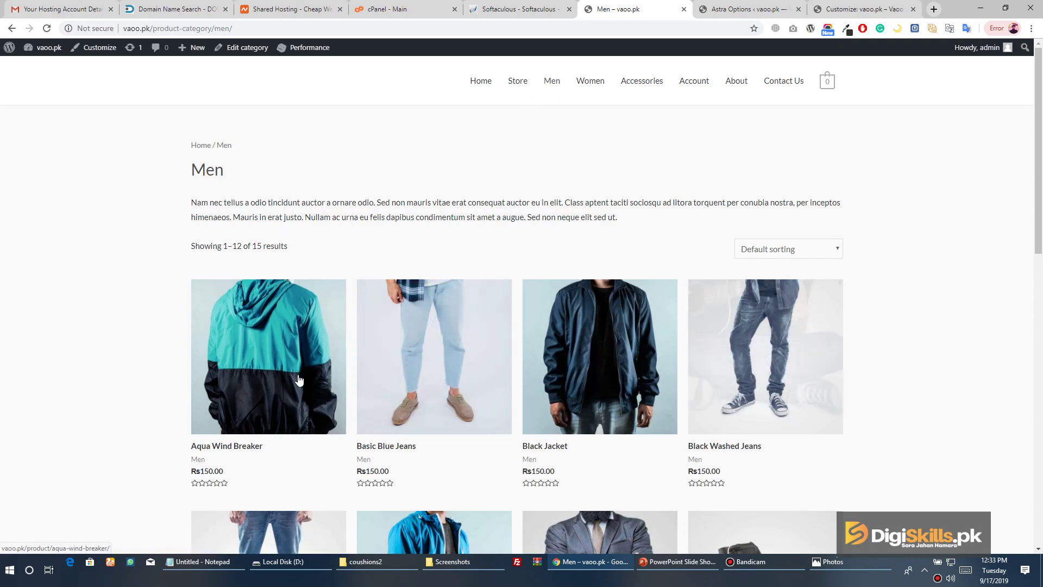
scroll(324, 361, "down", 13)
scroll(428, 276, "up", 12)
scroll(429, 276, "up", 2)
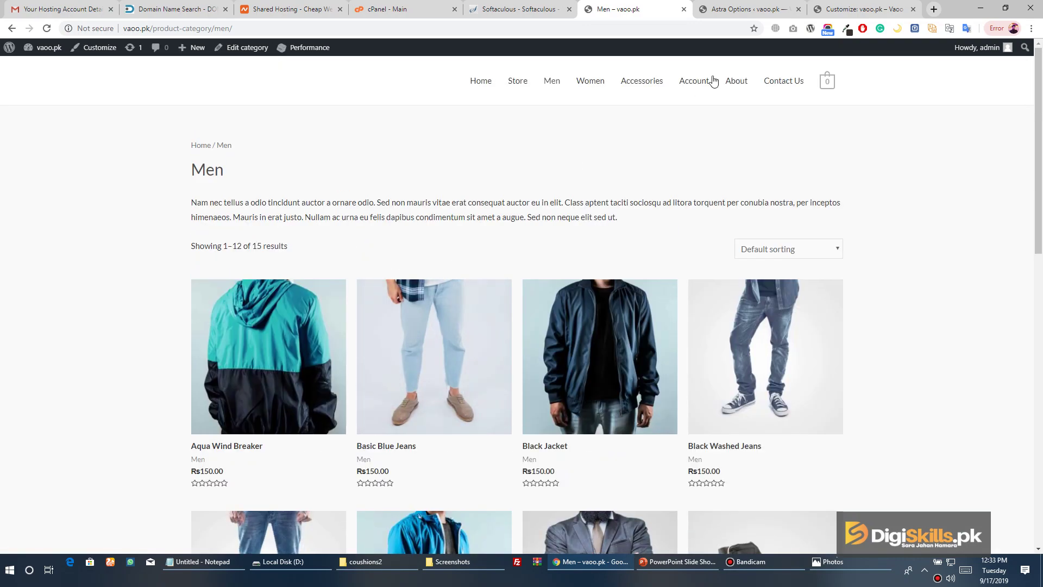
left_click(311, 297)
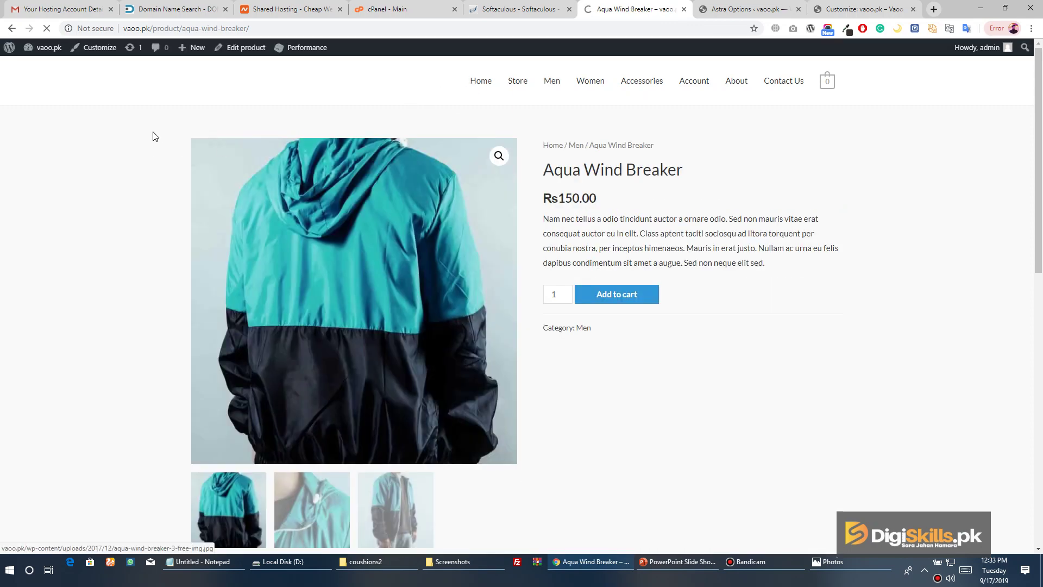
Go back to the store home page, then return to the customizer's main sections
left_click(472, 82)
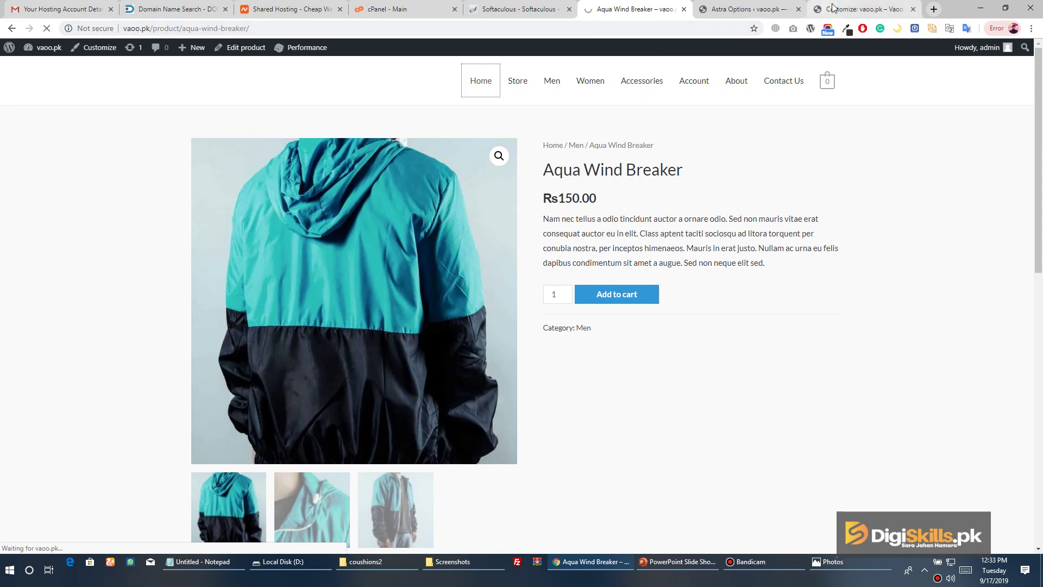
left_click(861, 8)
left_click(13, 83)
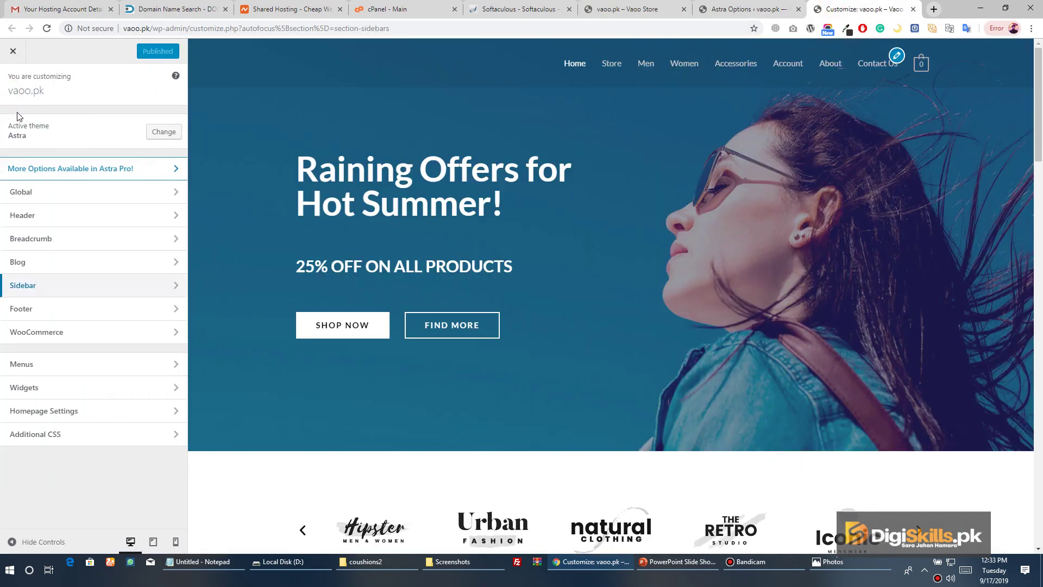
Close the customizer and relaunch it from Astra Options, showing the Header section's settings
left_click(62, 216)
left_click(13, 83)
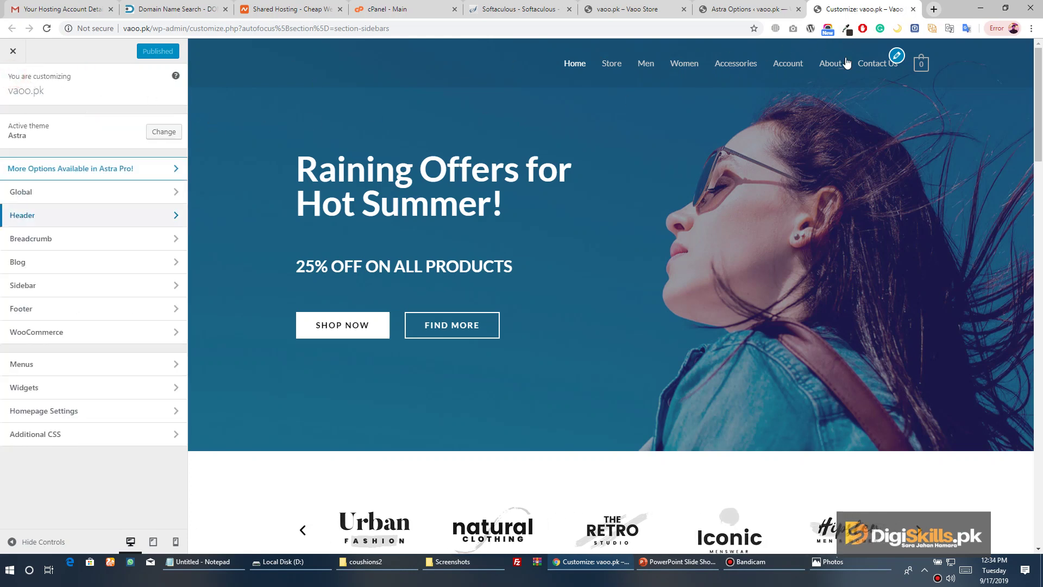
left_click(5, 55)
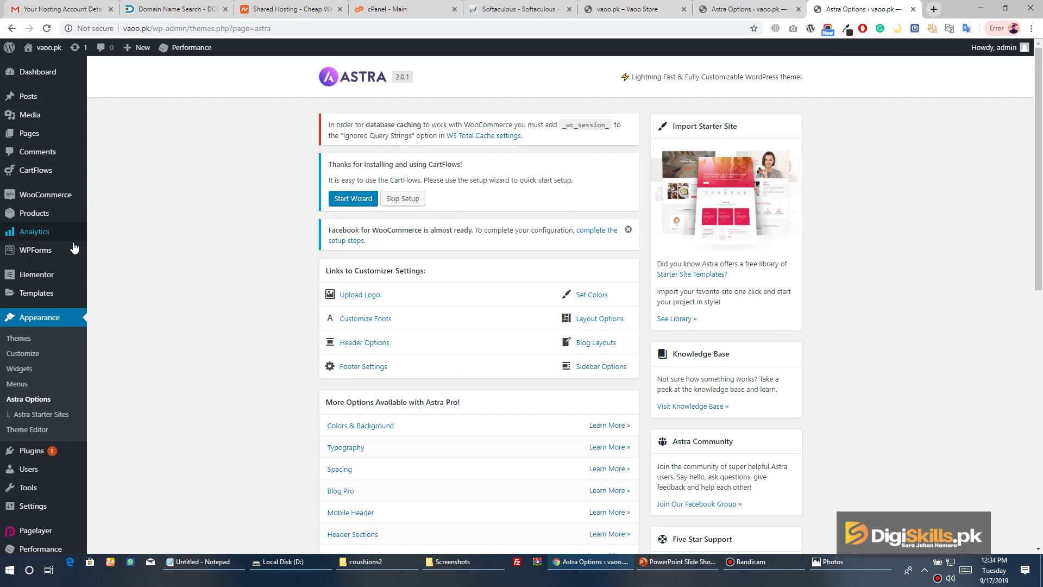
left_click(21, 354)
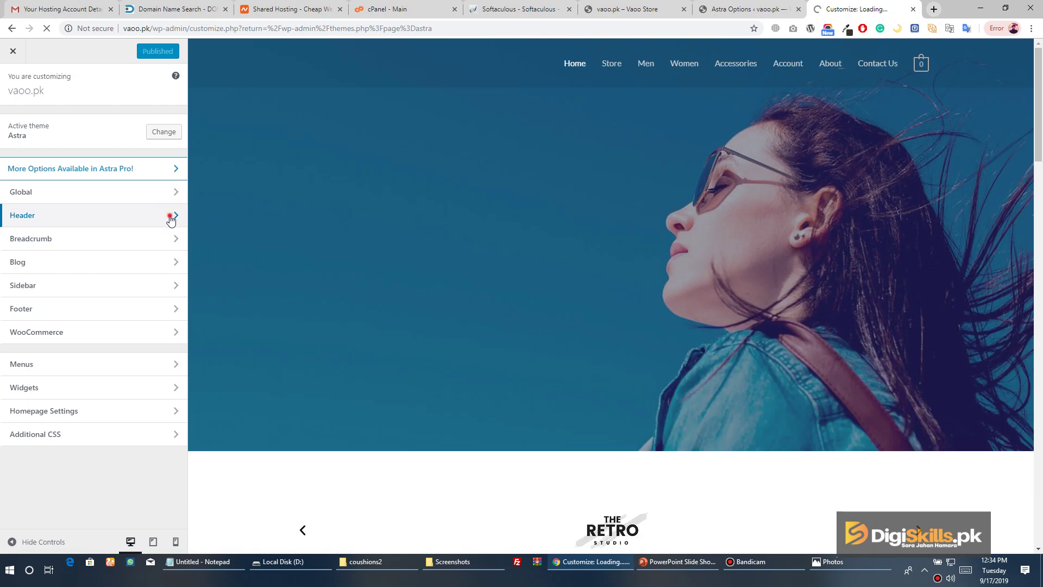
left_click(169, 216)
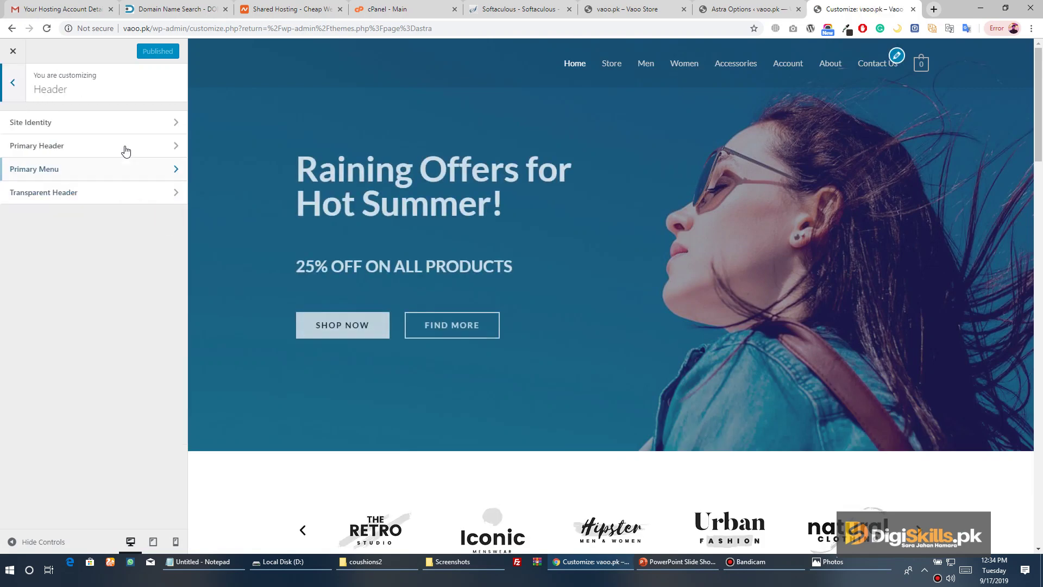
Under Site Identity, remove the DNK site logo and its retina version
left_click(155, 126)
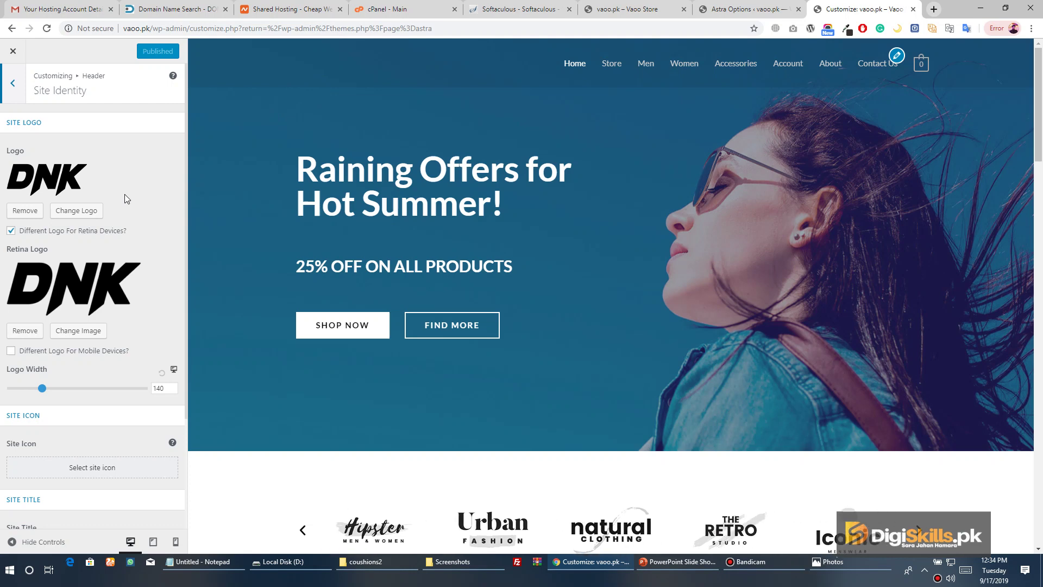
left_click(36, 211)
left_click(33, 297)
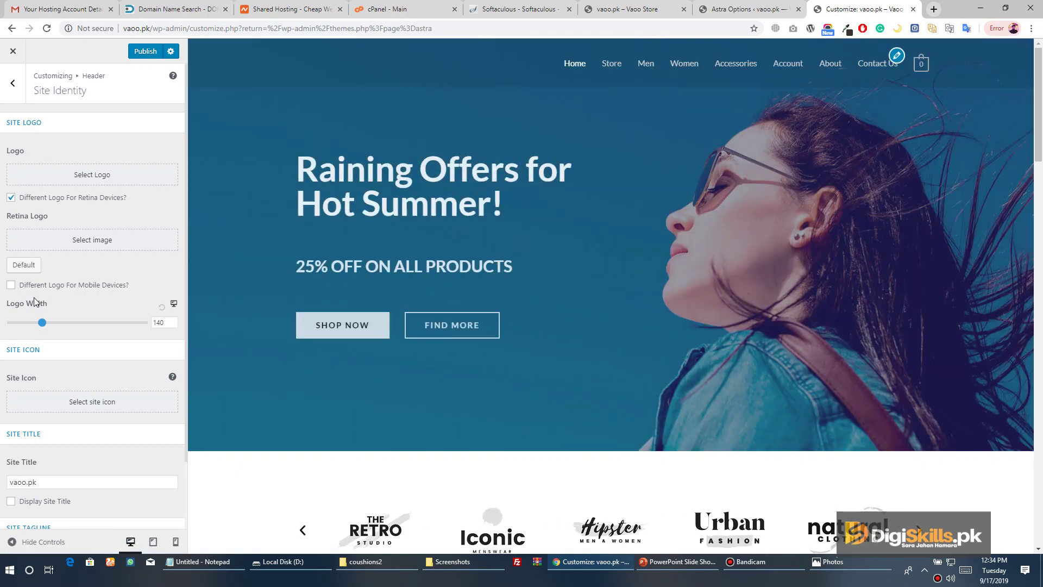
Enable Display Site Title for vaoo.pk, publish the change and close the customizer
scroll(40, 315, "down", 2)
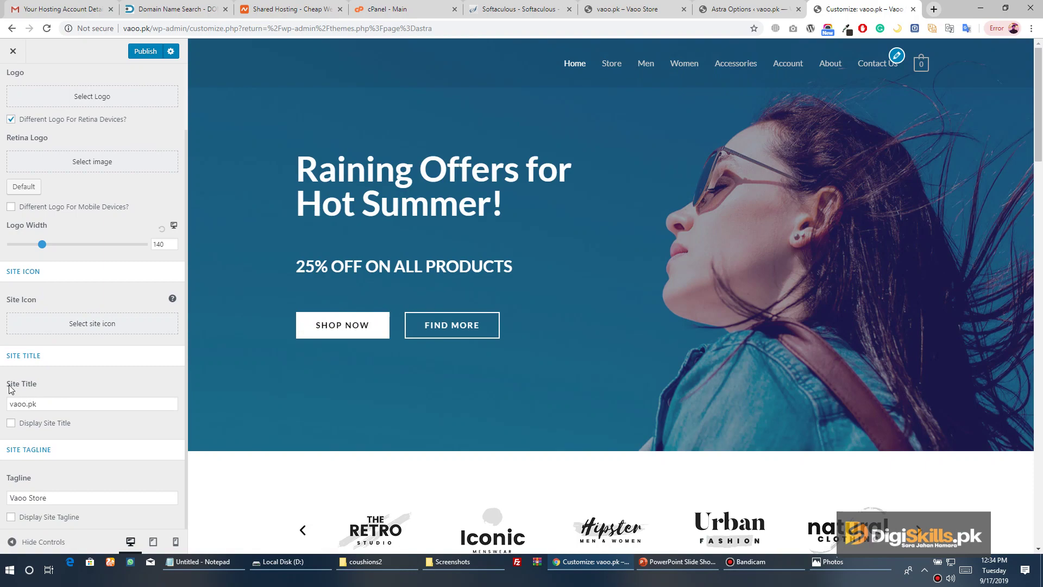
left_click(49, 406)
left_click(35, 425)
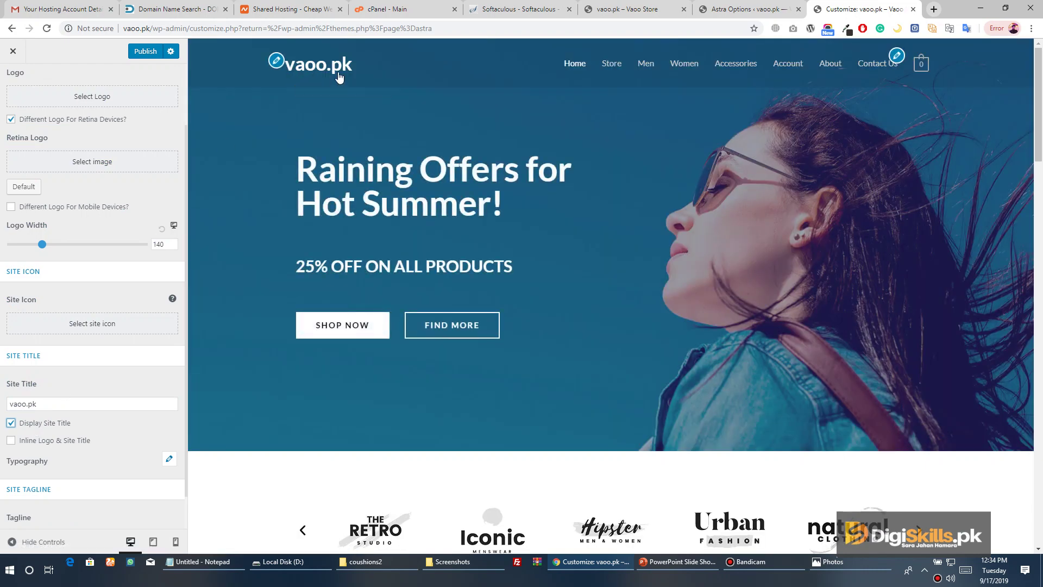
scroll(54, 402, "down", 1)
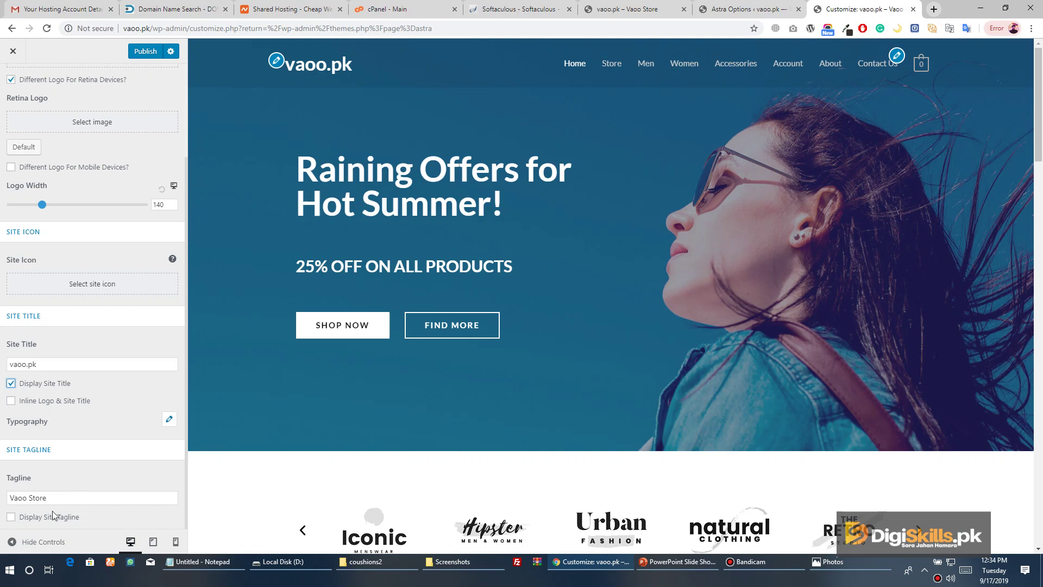
scroll(82, 280, "up", 3)
left_click(145, 51)
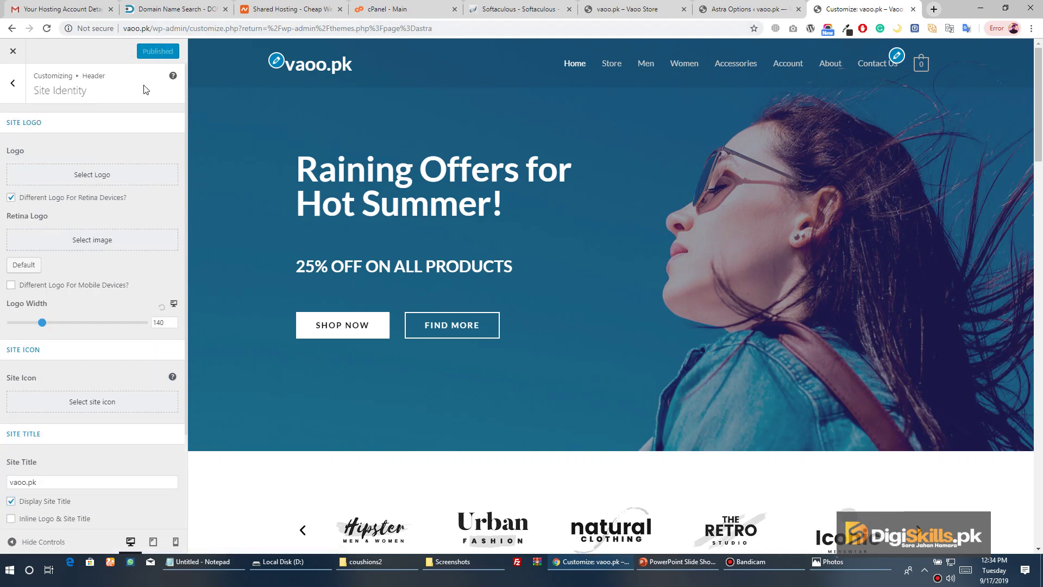
left_click(13, 51)
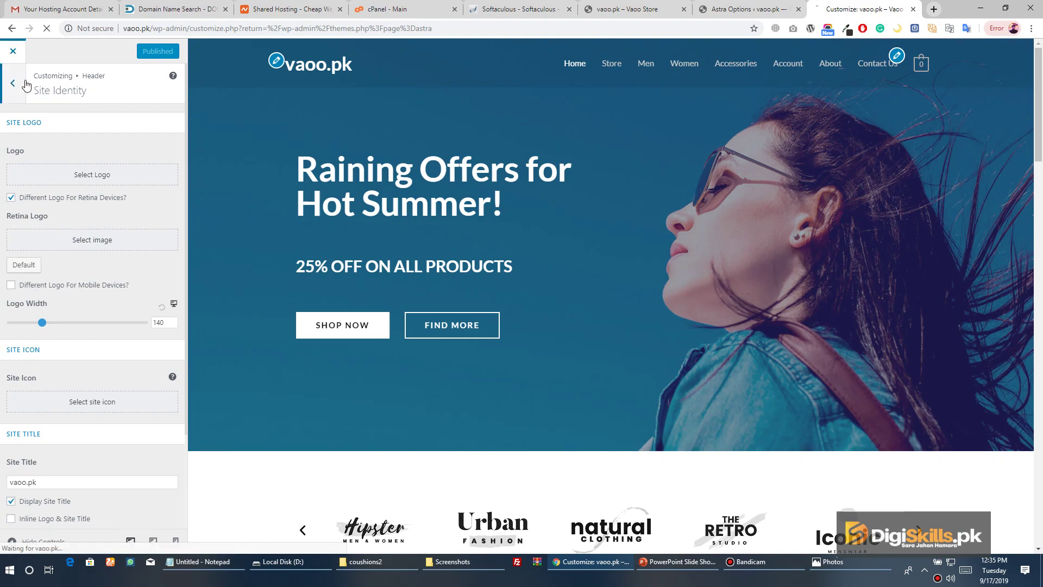
Reload the live storefront to see the new vaoo.pk title
left_click(736, 11)
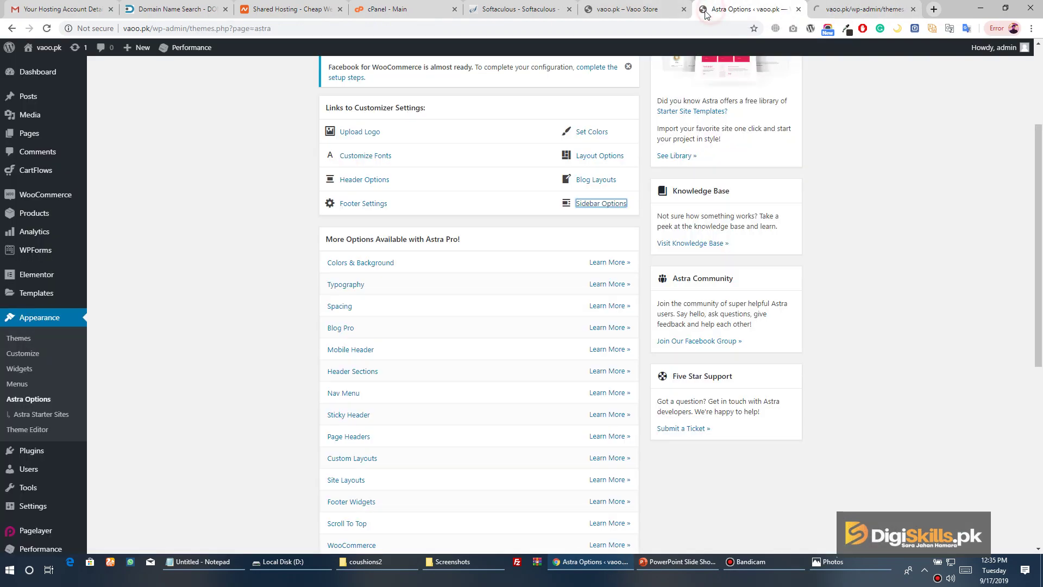
left_click(625, 10)
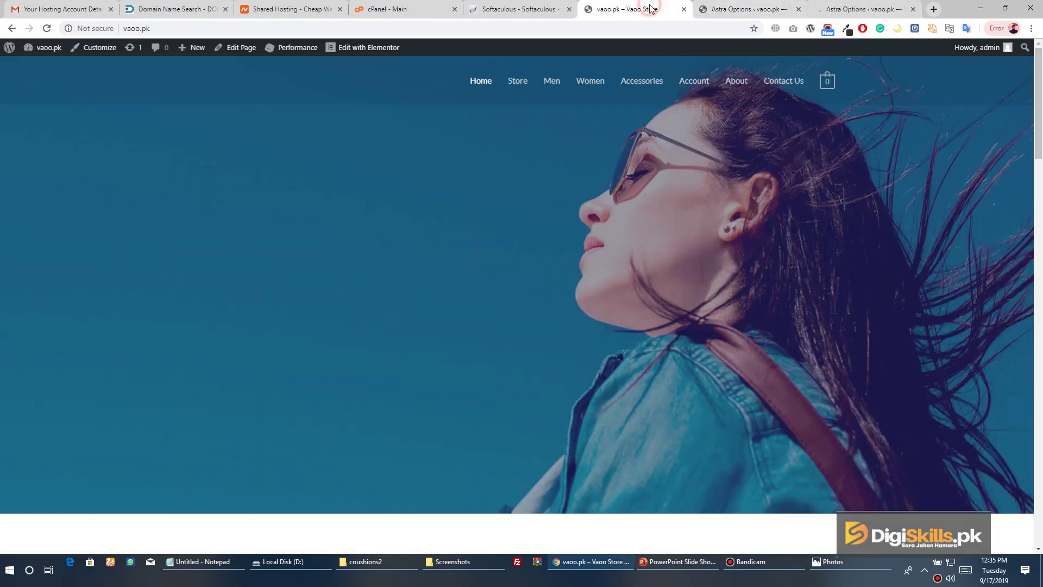
left_click(47, 29)
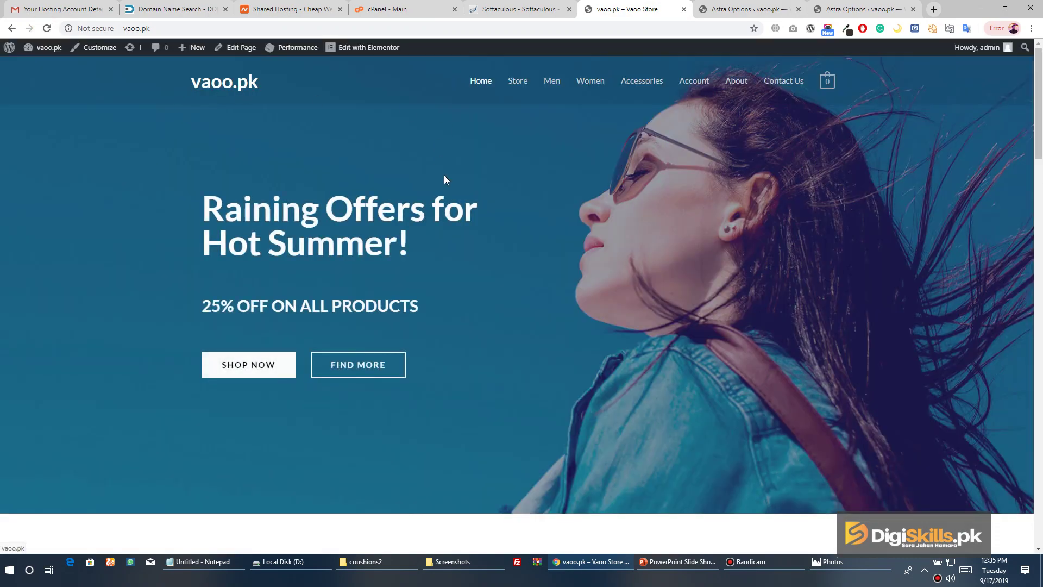
scroll(446, 203, "down", 8)
scroll(445, 204, "up", 5)
scroll(539, 84, "up", 3)
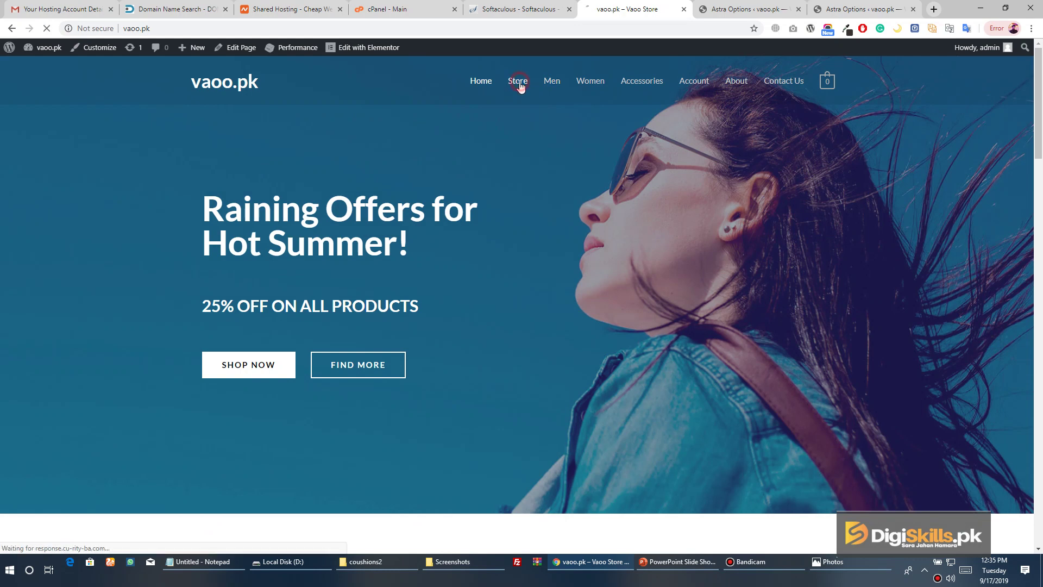
Check the title on the Store, Men and Home pages, then return to Astra Options
left_click(520, 84)
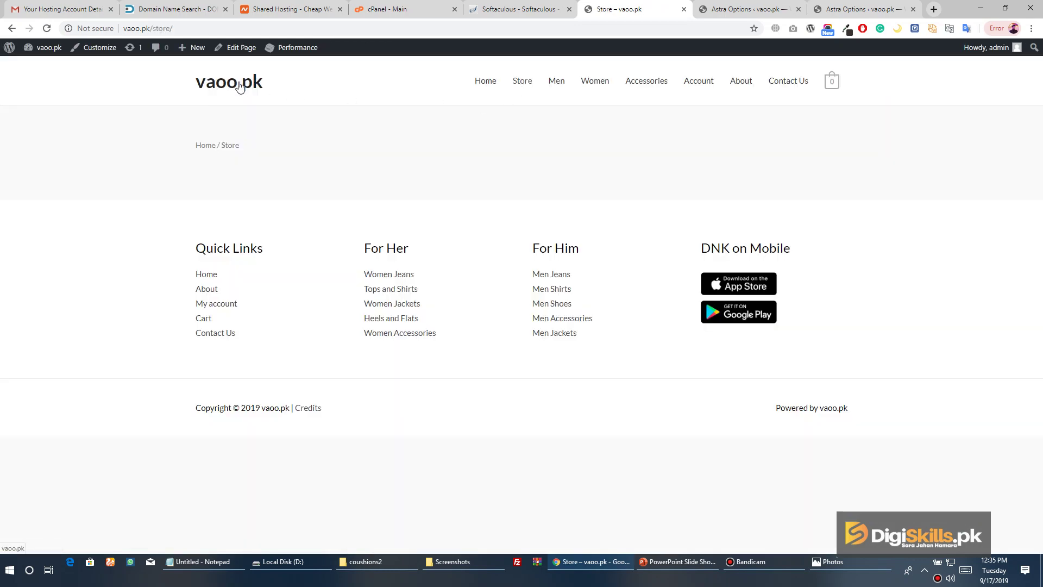
left_click(558, 81)
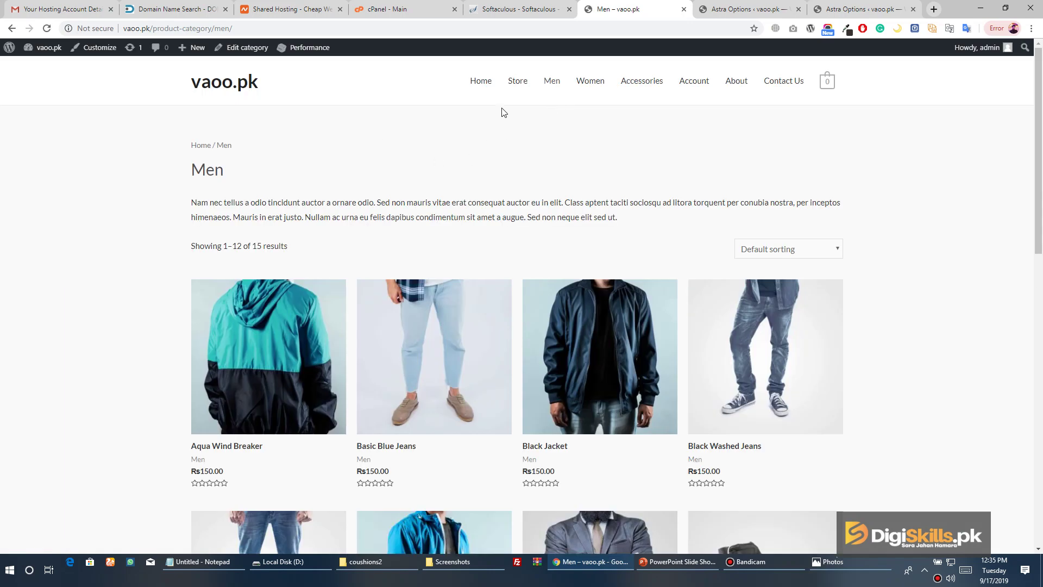
left_click(478, 82)
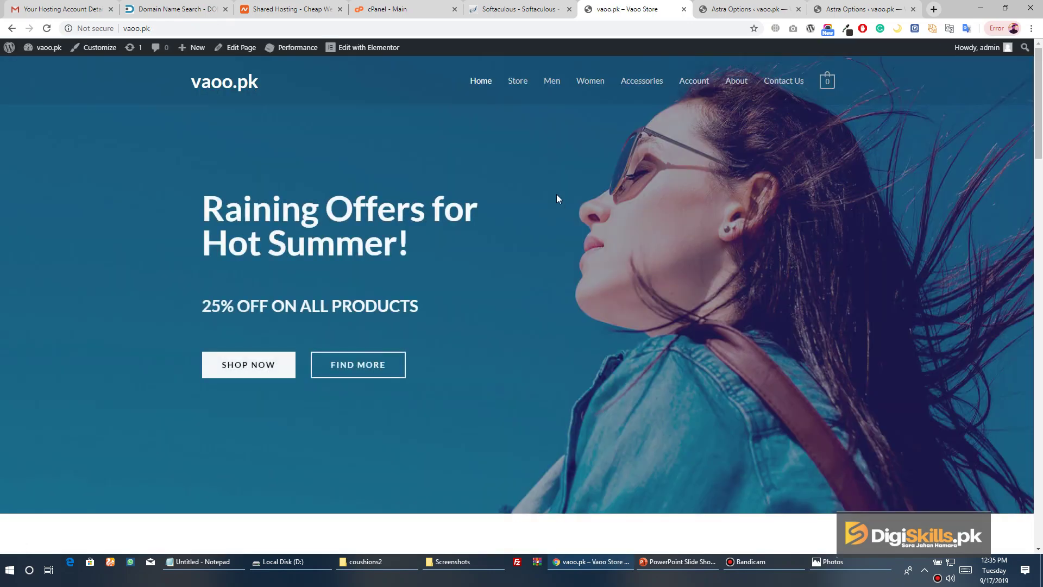
scroll(562, 218, "down", 10)
scroll(564, 217, "up", 10)
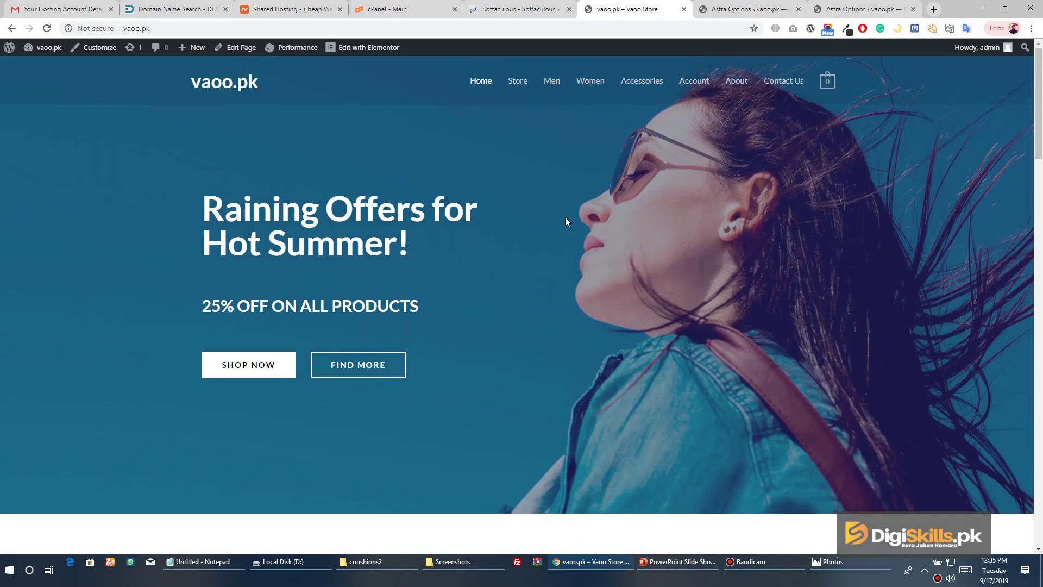
left_click(722, 9)
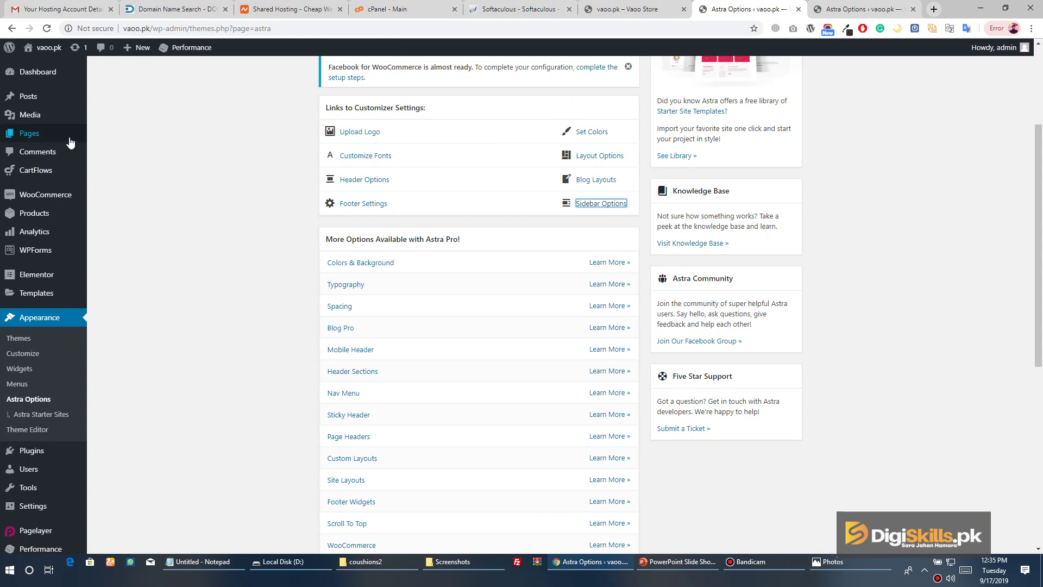
From the All Pages list, open the Home page in the editor
mouse_move(67, 138)
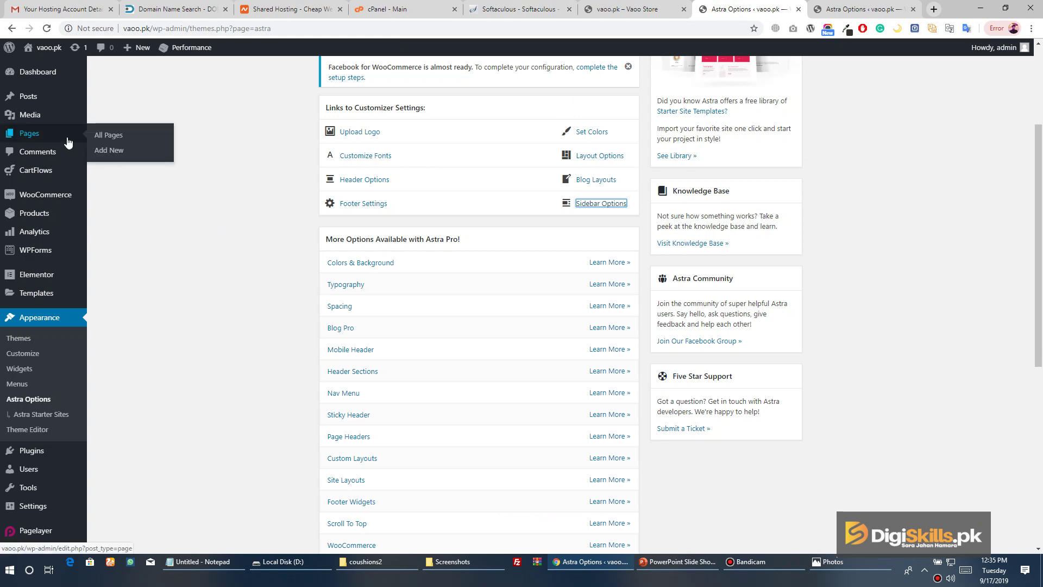
left_click(110, 141)
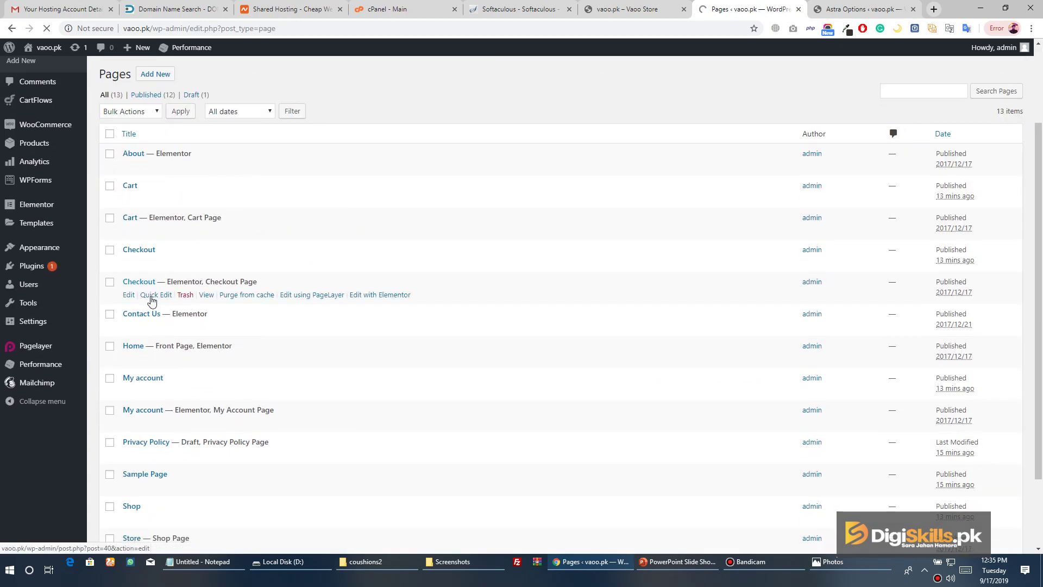
scroll(147, 296, "down", 2)
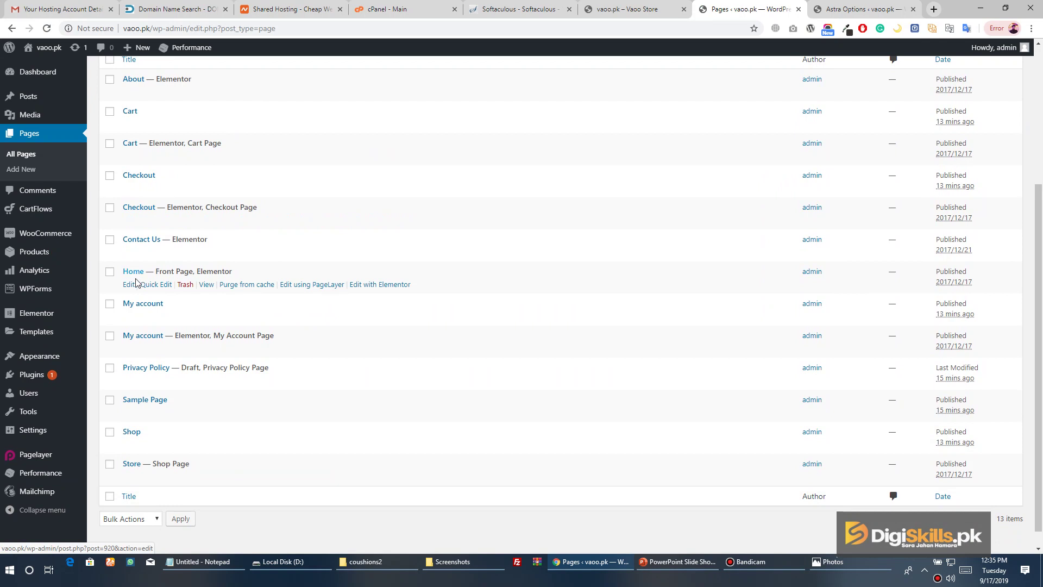
left_click(133, 285)
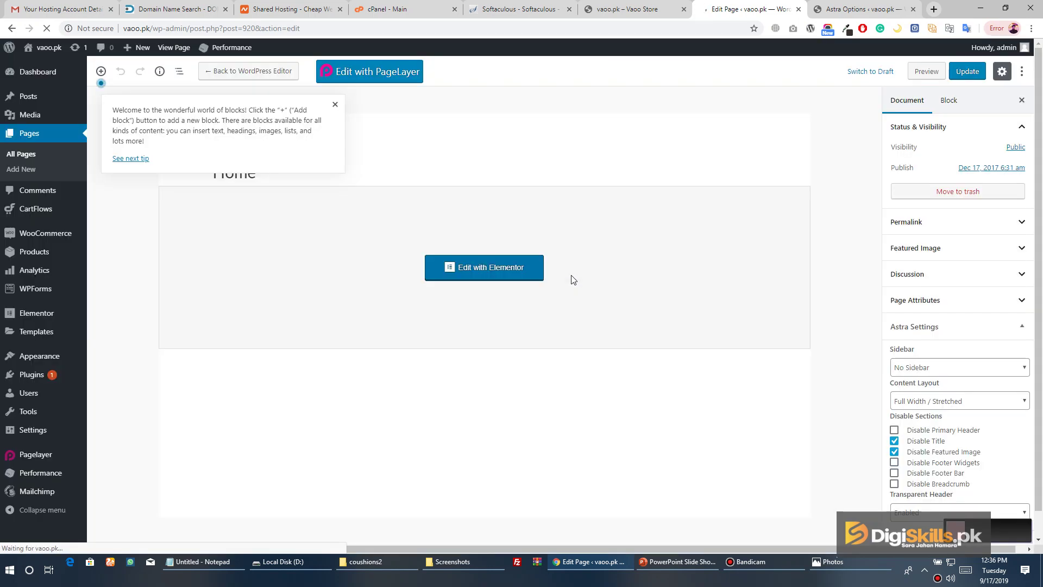
Dismiss the welcome tip and launch Elementor on the Home page
left_click(336, 104)
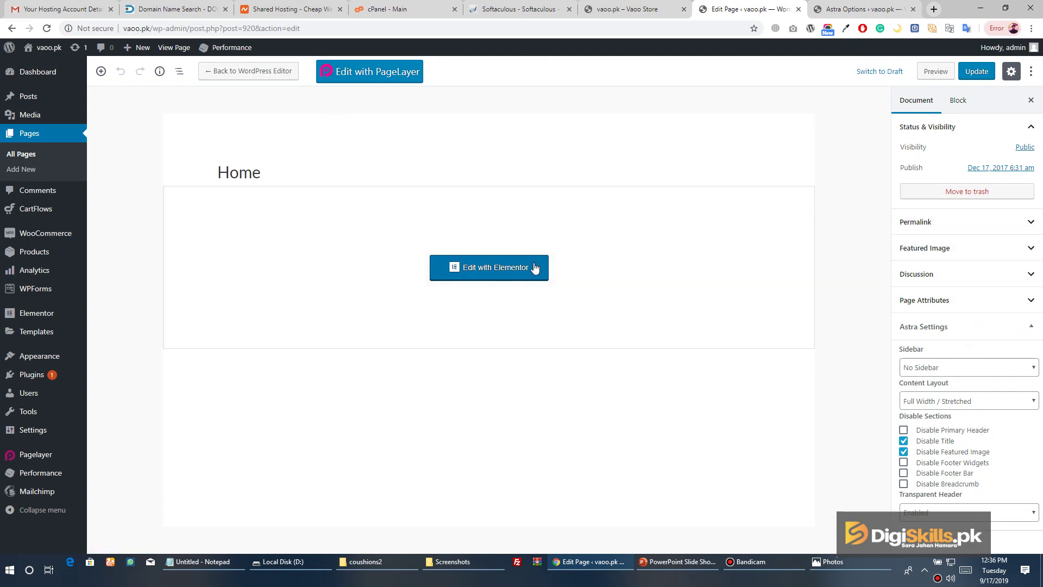
left_click(504, 272)
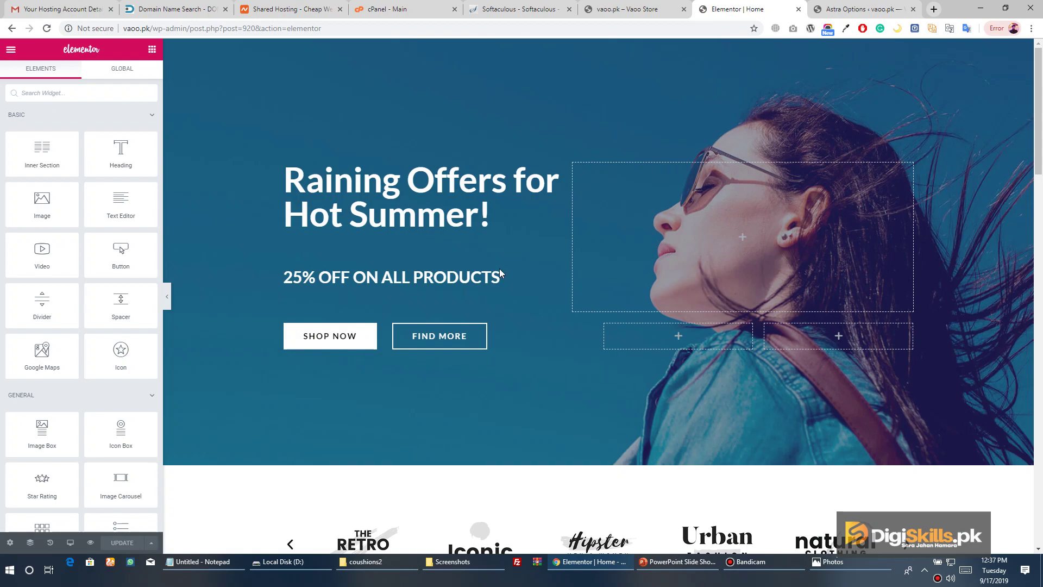
Replace the hero heading text with 'Welcome to vaoo.pk website'
scroll(543, 163, "down", 9)
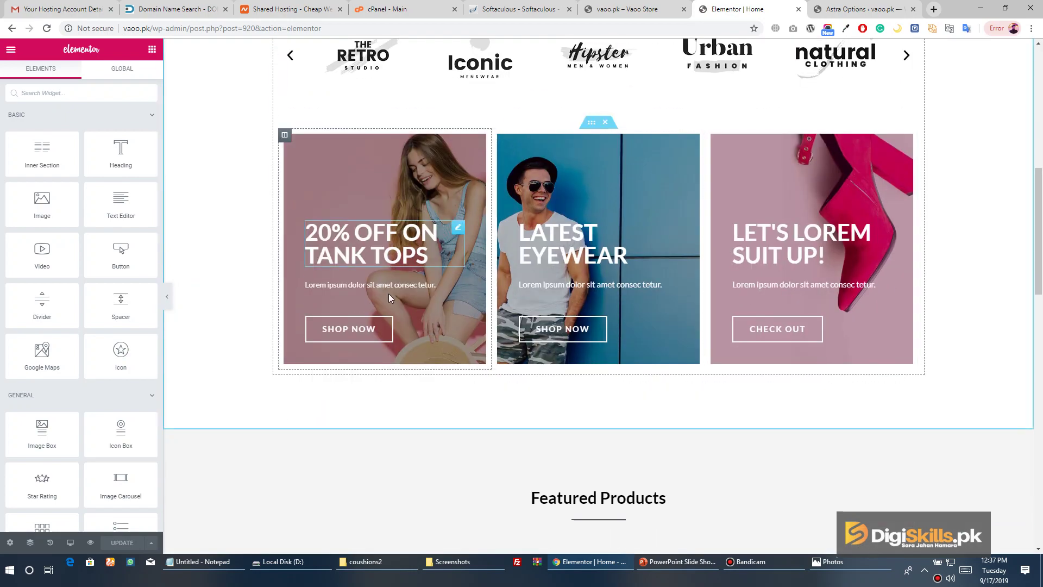
scroll(389, 298, "down", 15)
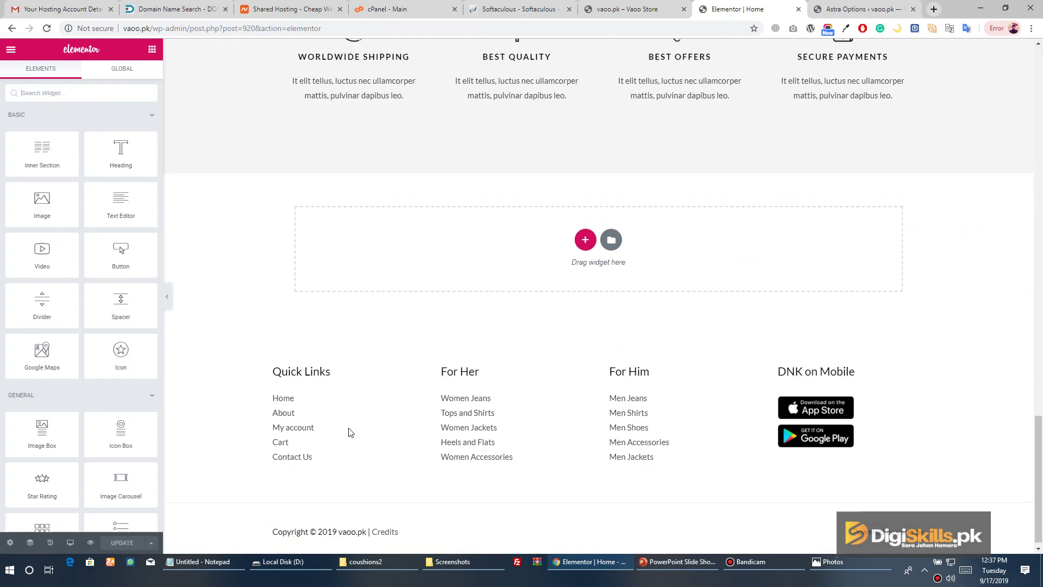
scroll(350, 430, "up", 20)
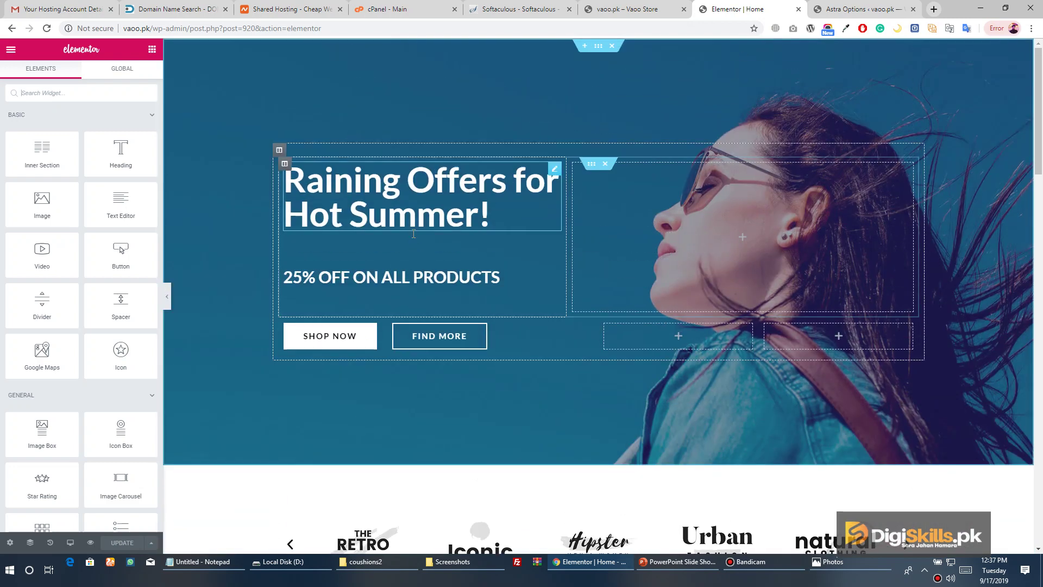
left_click(597, 47)
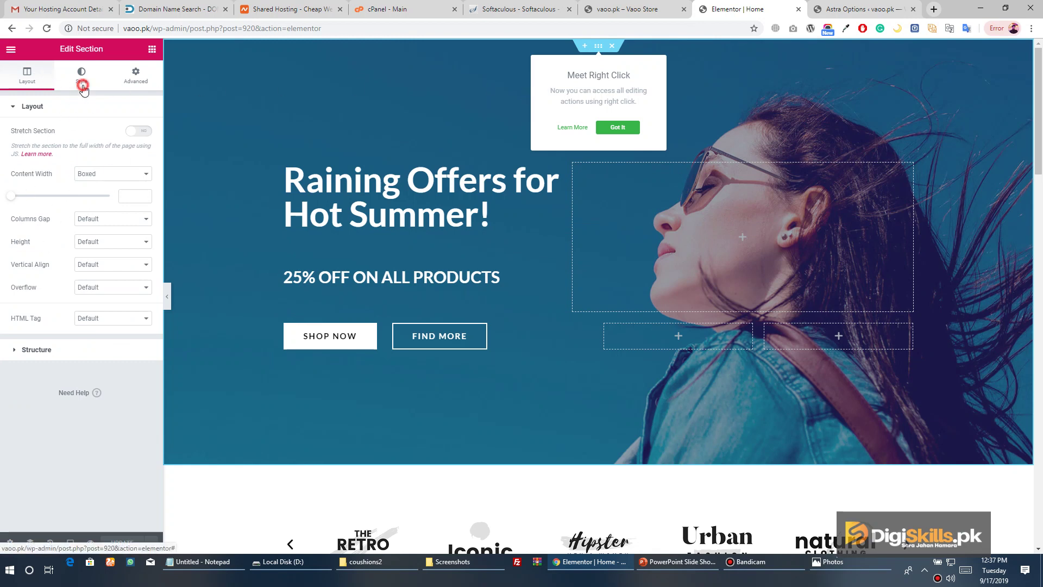
left_click(82, 75)
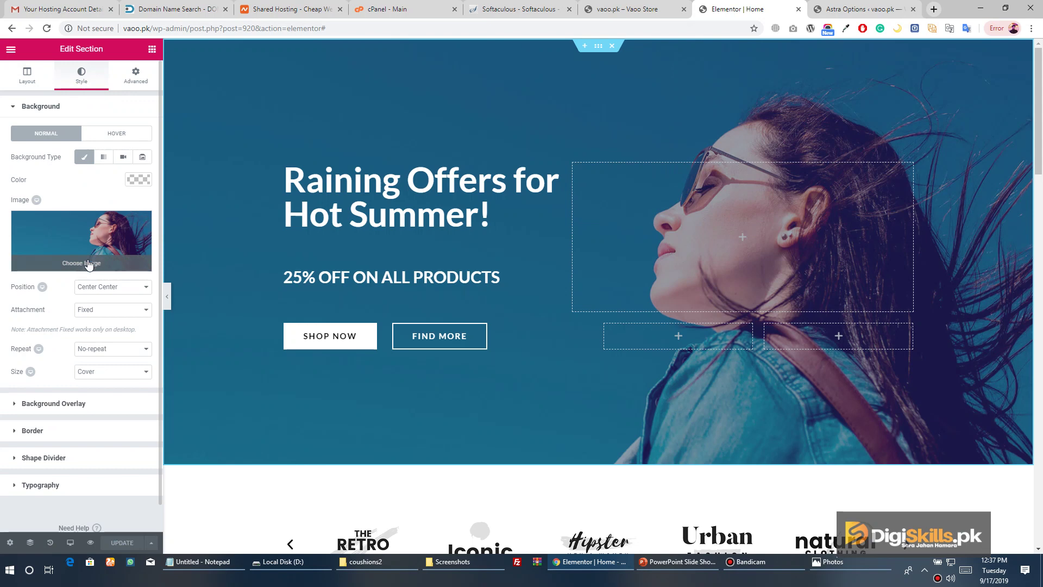
left_click(479, 221)
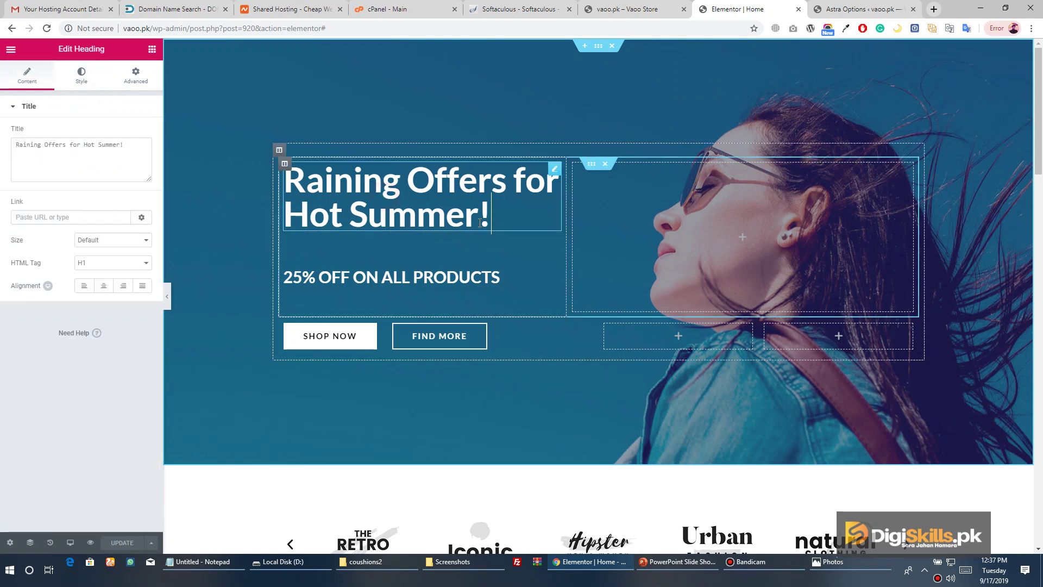
left_click_drag(516, 219, 325, 182)
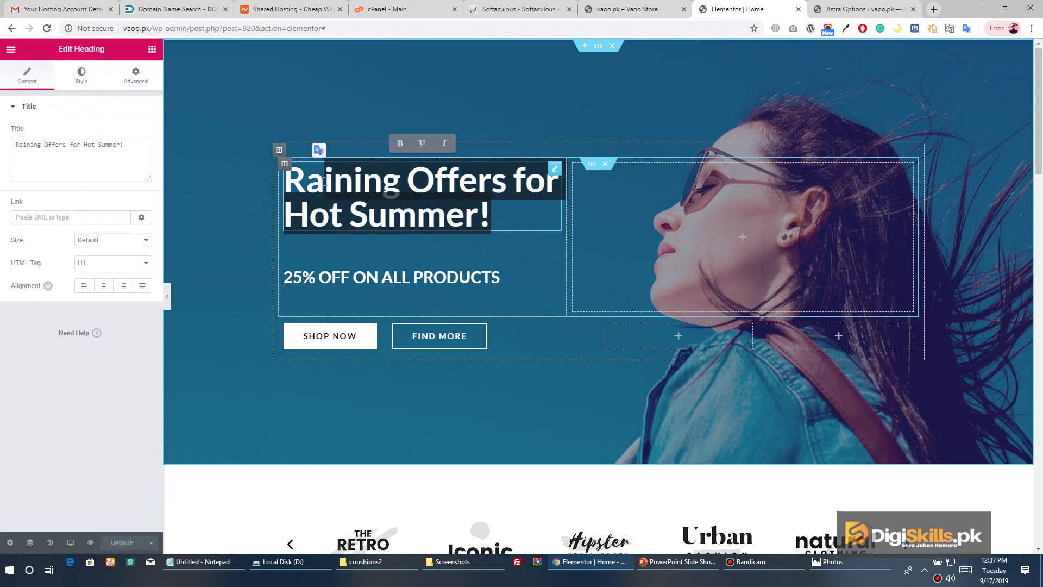
key("ctrl+a")
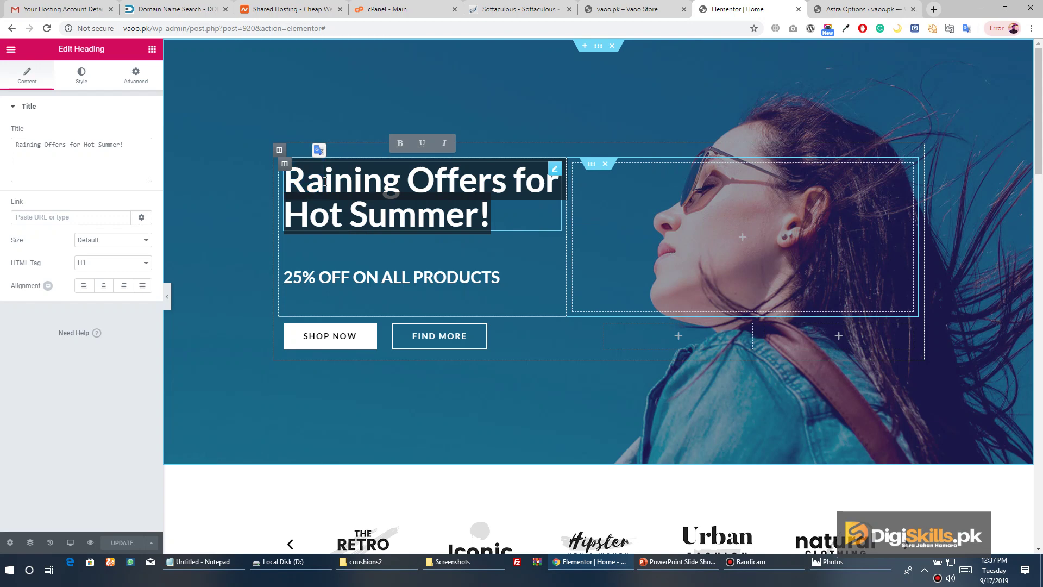
type("Welcome to ")
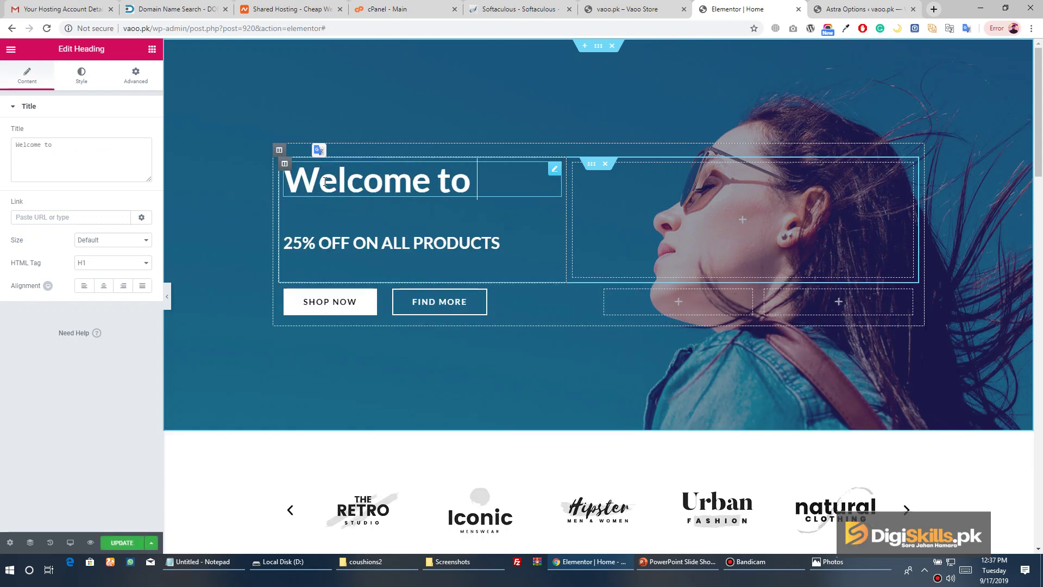
type("vaoo")
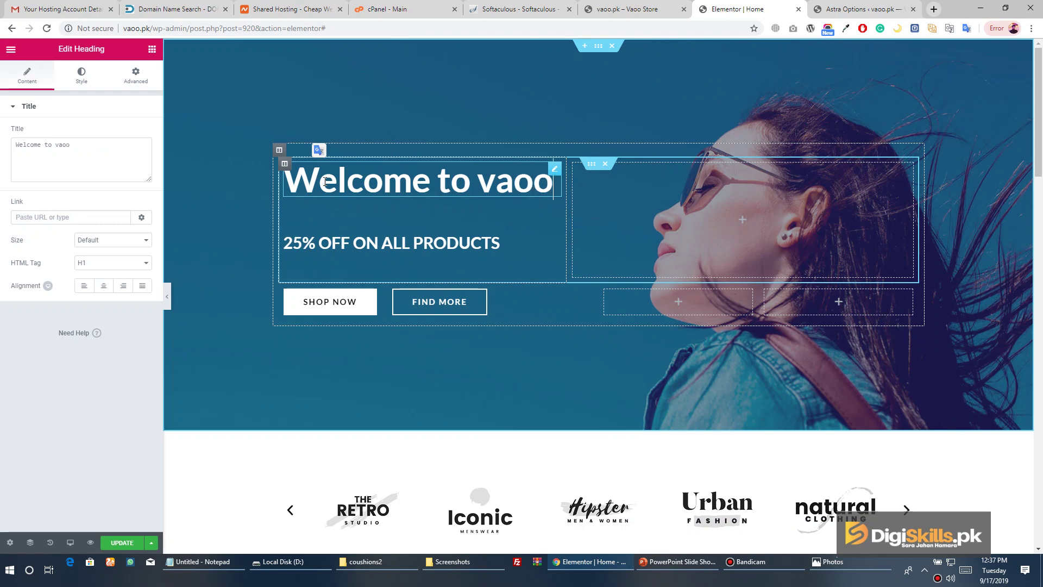
type(".pk")
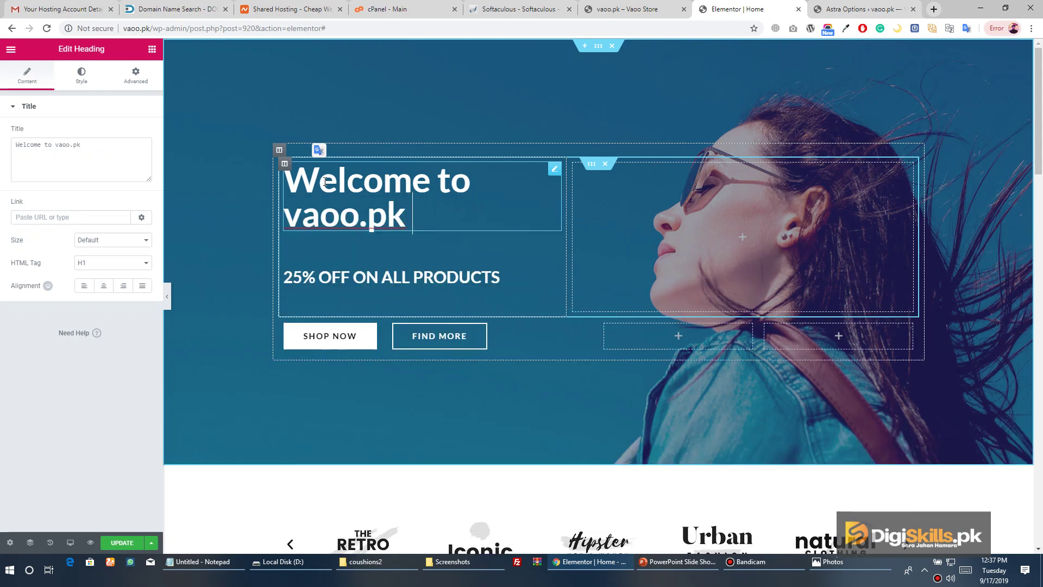
type(" website")
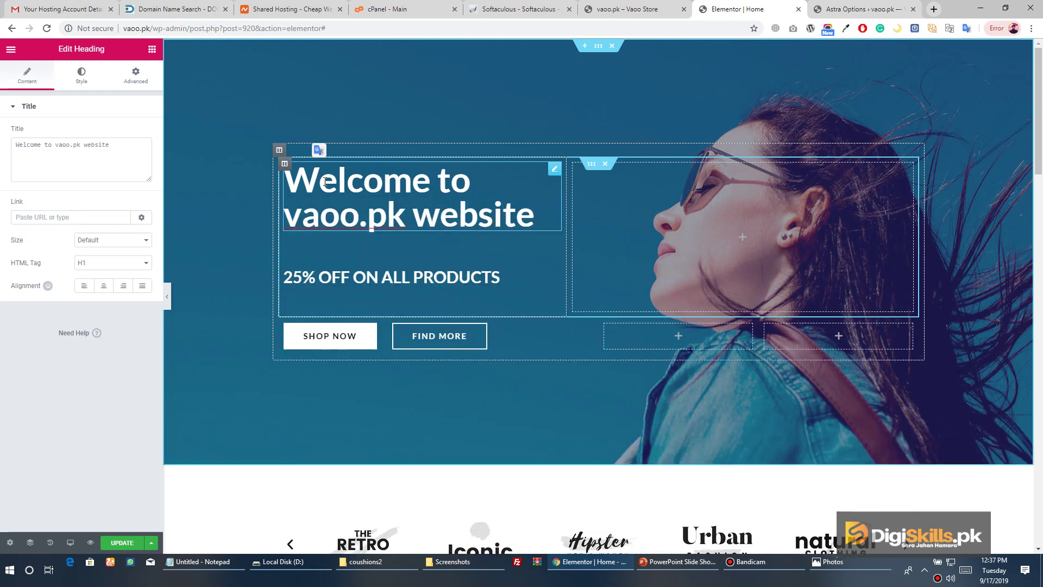
Save the Home page update and go back to the Elements panel
left_click(121, 543)
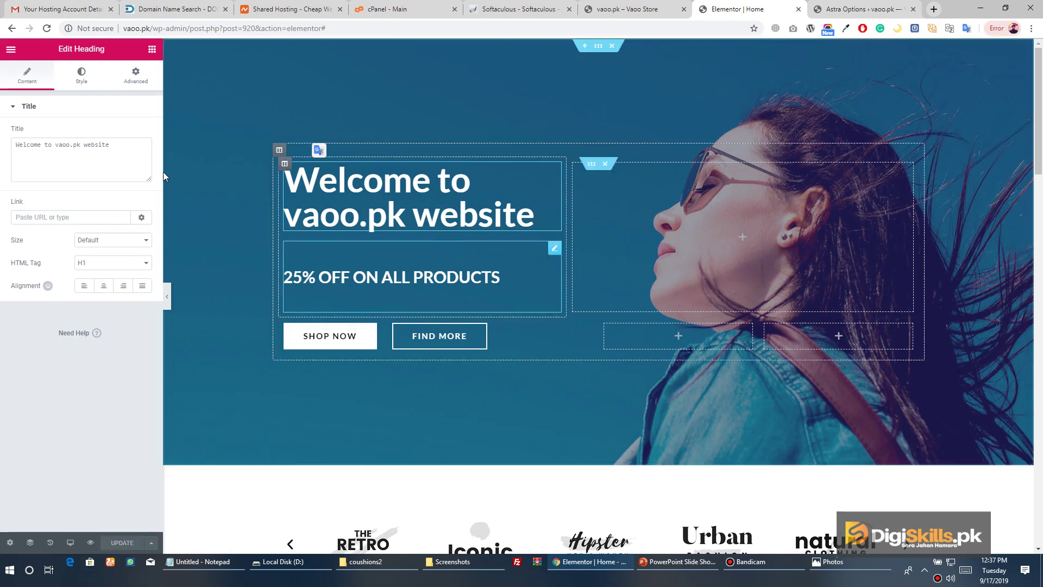
left_click(11, 50)
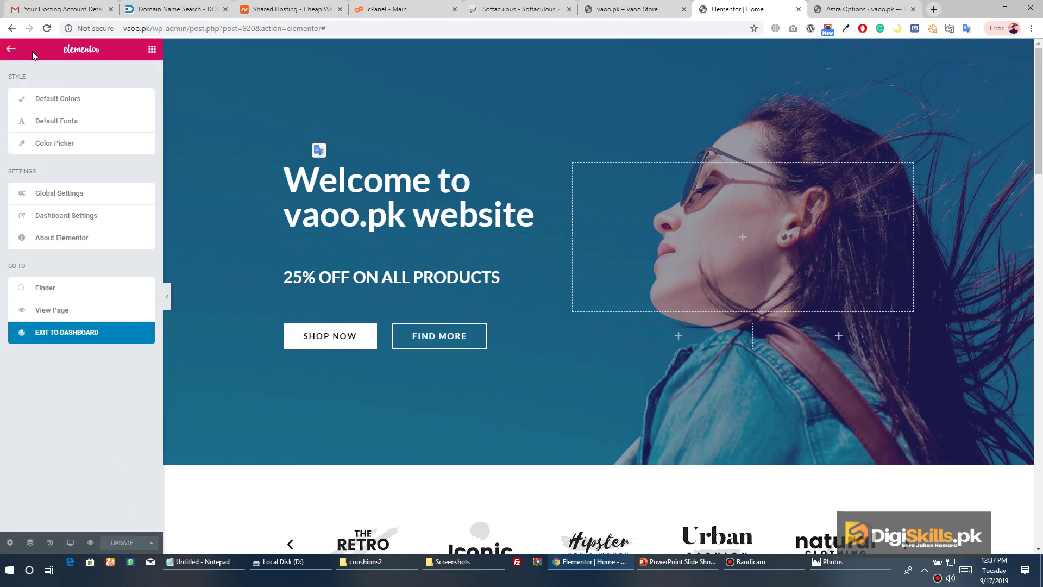
left_click(5, 49)
scroll(496, 217, "down", 7)
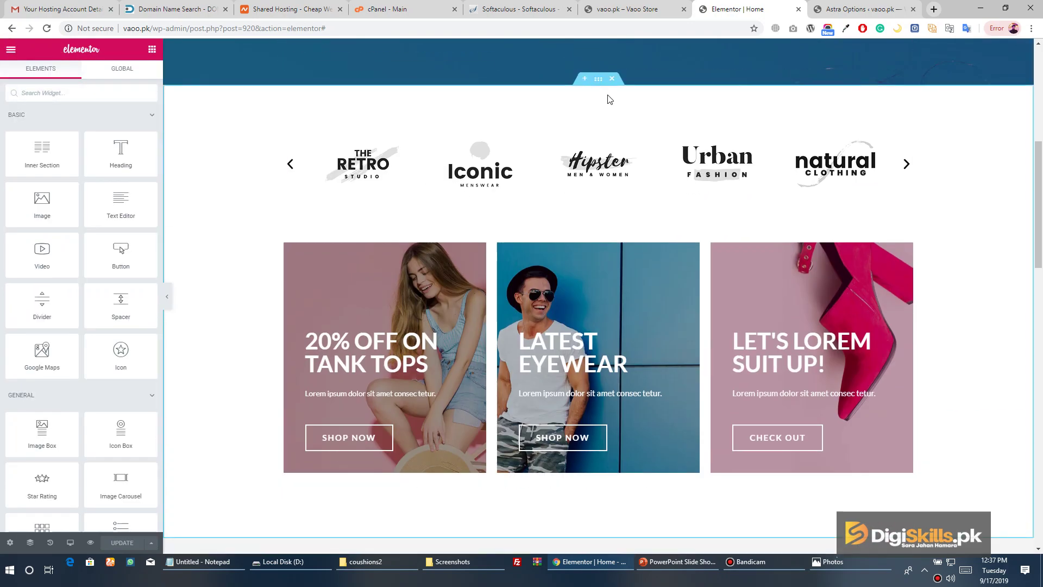
Add an empty two-column section above the brand-logo carousel, briefly opening and closing the Eye Dropper extension
left_click(586, 81)
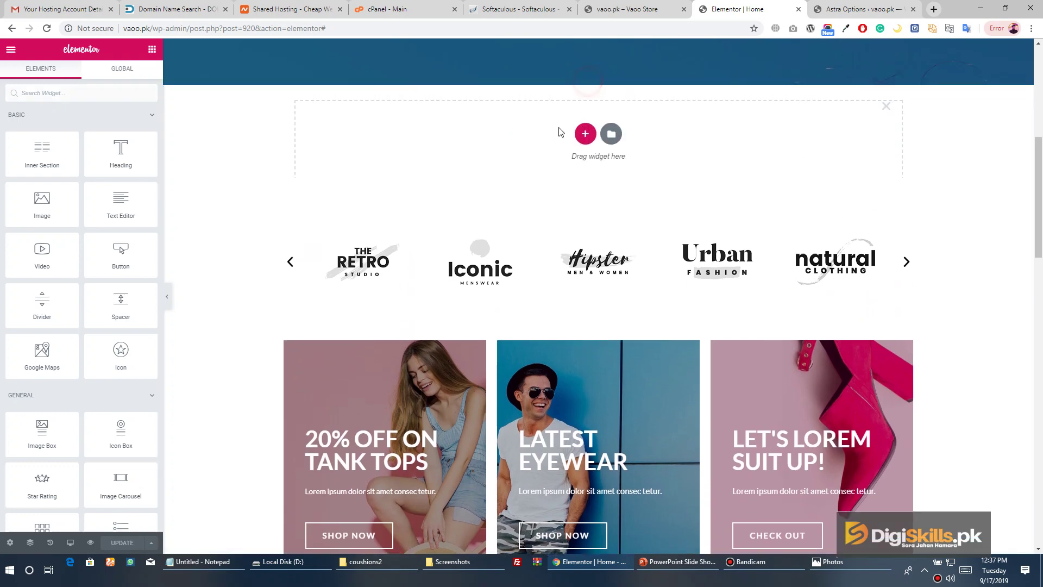
left_click(582, 131)
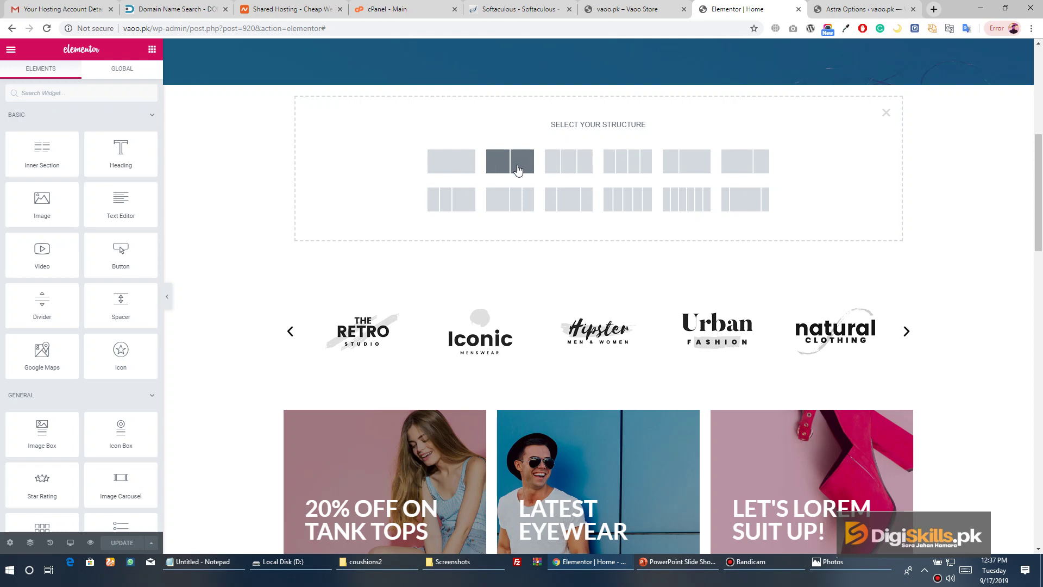
left_click(522, 171)
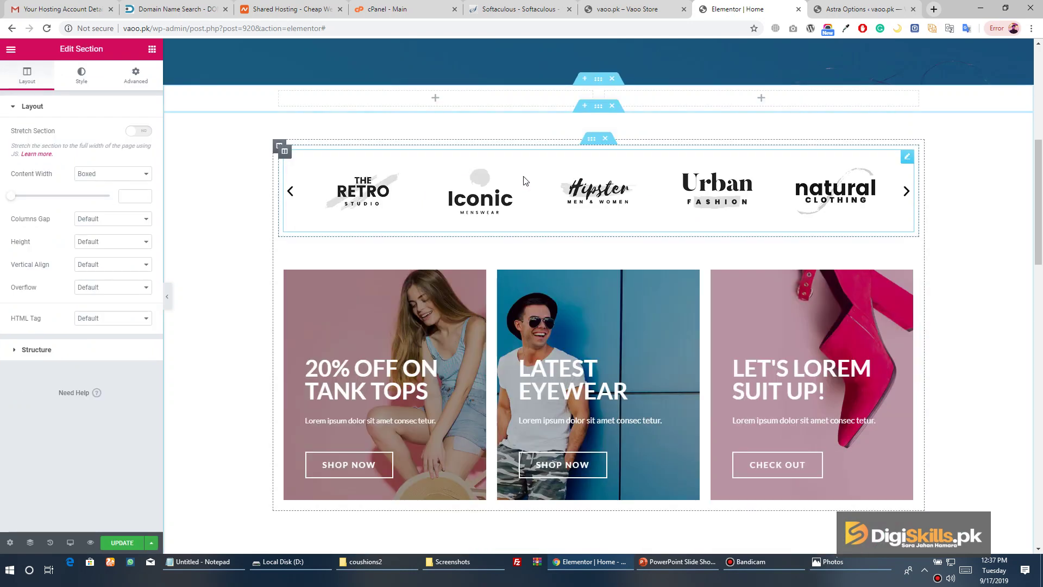
left_click(434, 101)
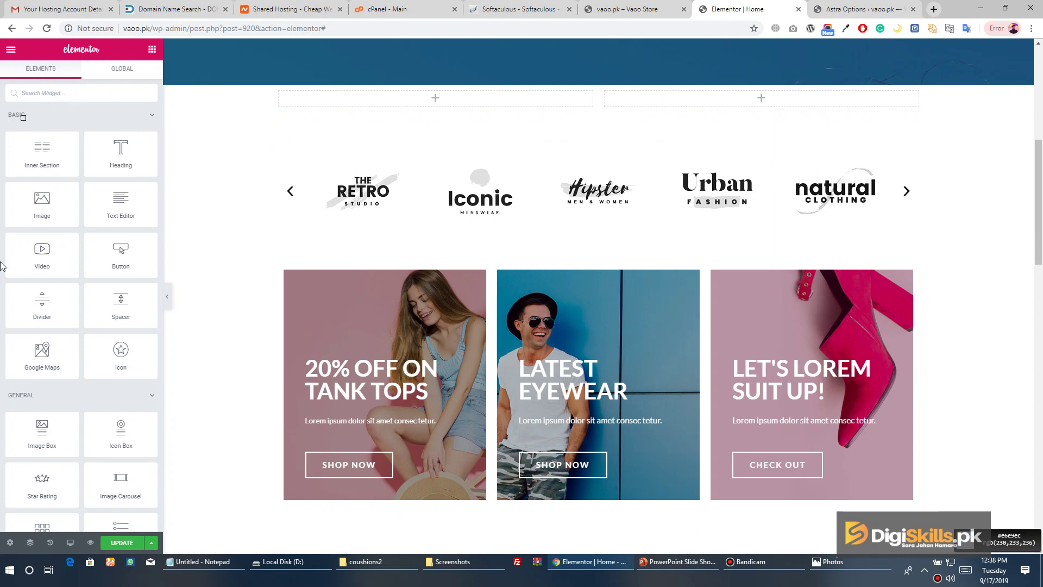
left_click(847, 27)
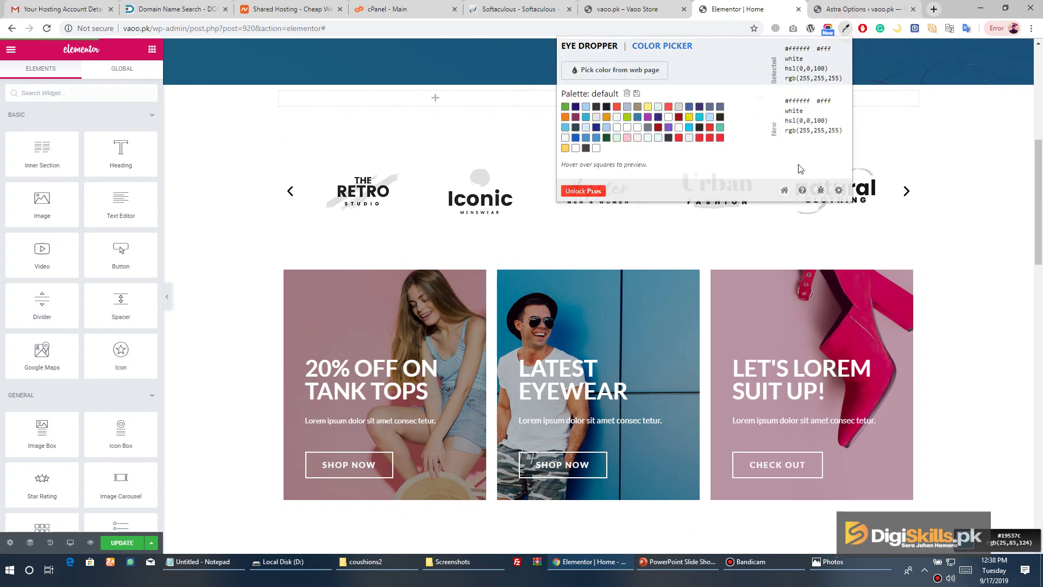
left_click(935, 101)
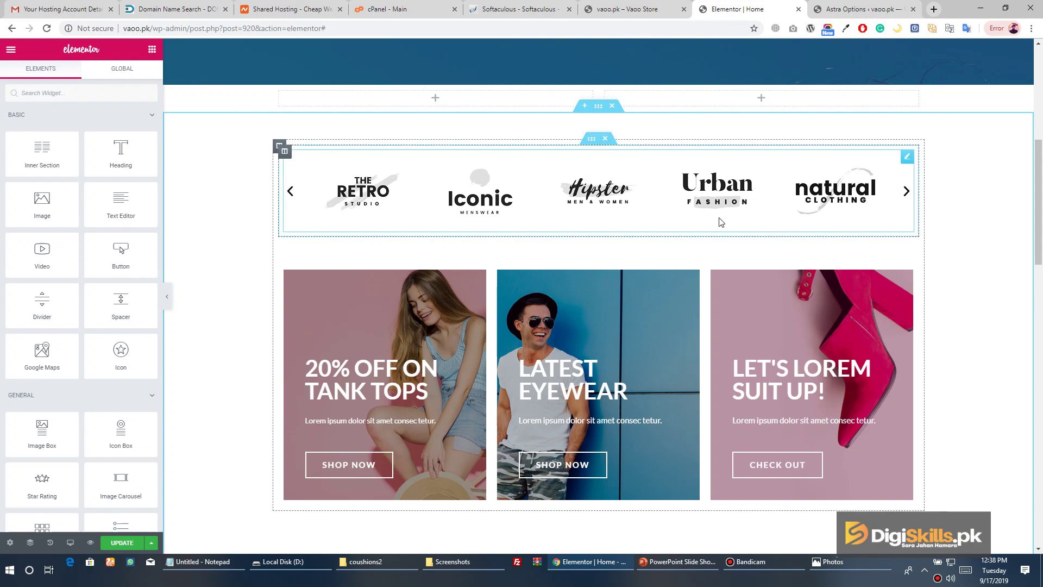
Delete the brand-logo carousel from the Home page
scroll(721, 222, "down", 10)
scroll(722, 226, "up", 6)
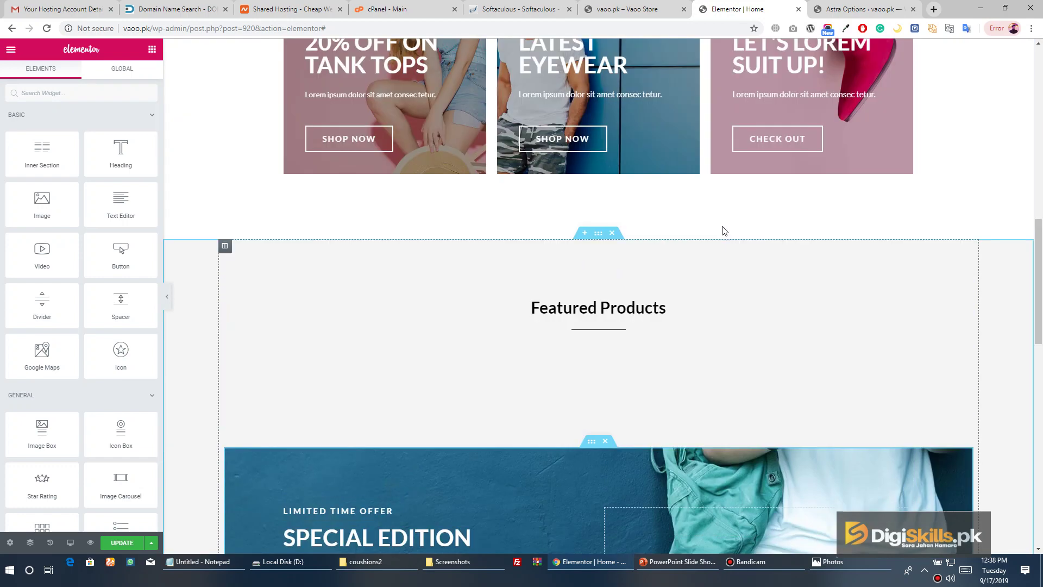
scroll(723, 231, "up", 7)
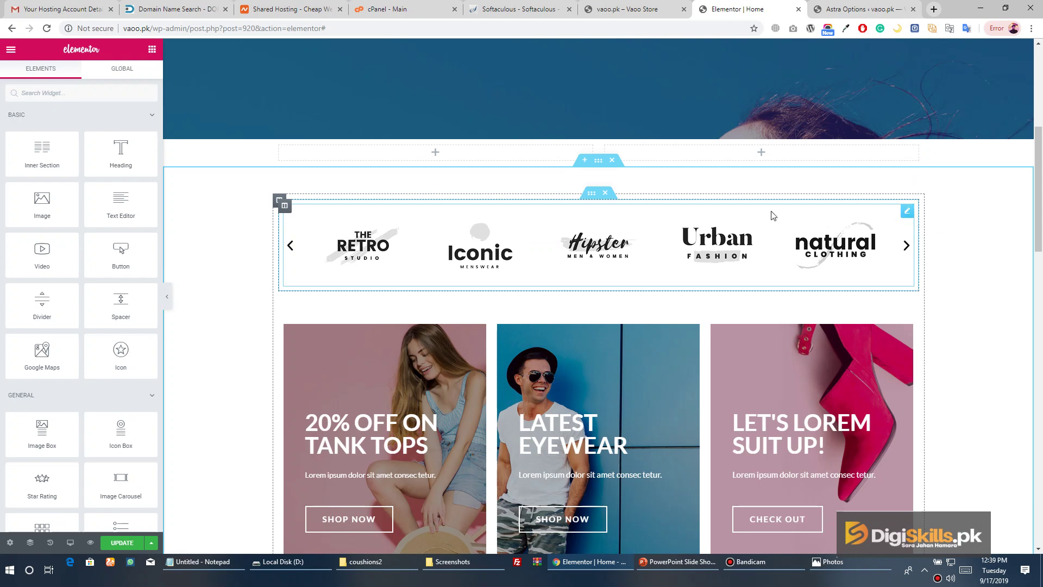
left_click(605, 196)
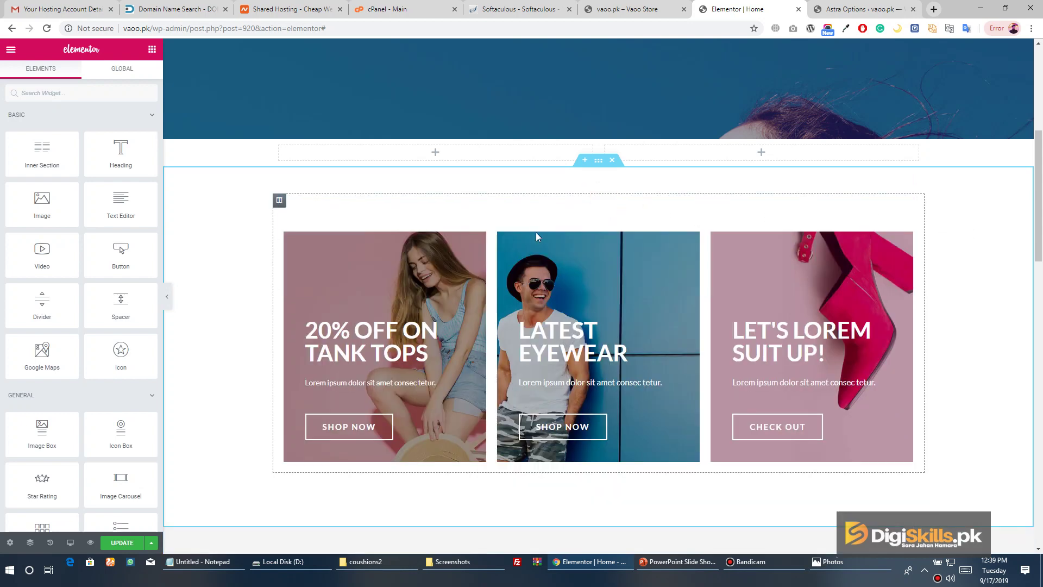
Move the feature-icons row so it sits beneath the three promo cards
scroll(524, 304, "down", 13)
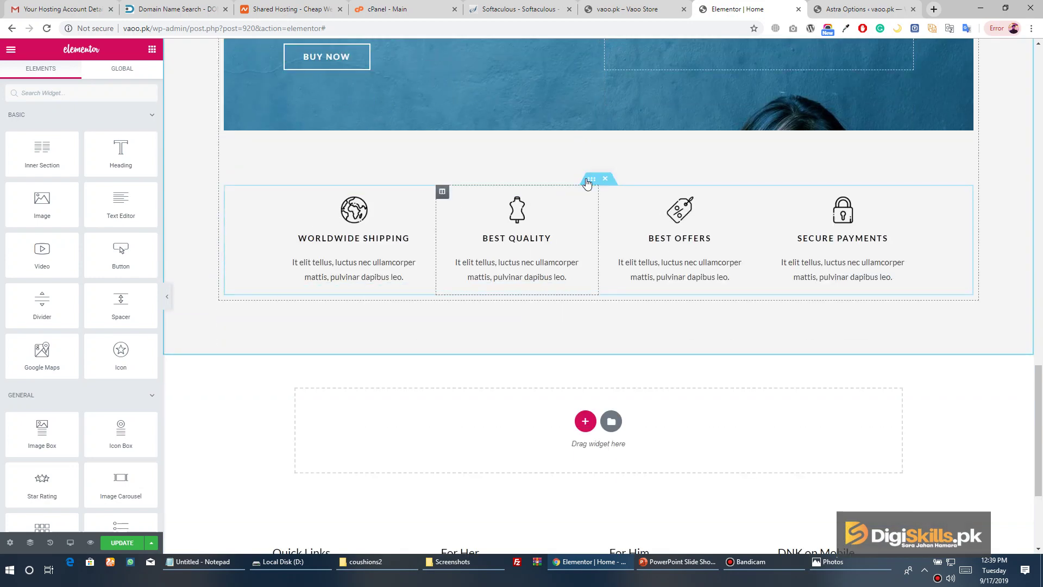
left_click(604, 179)
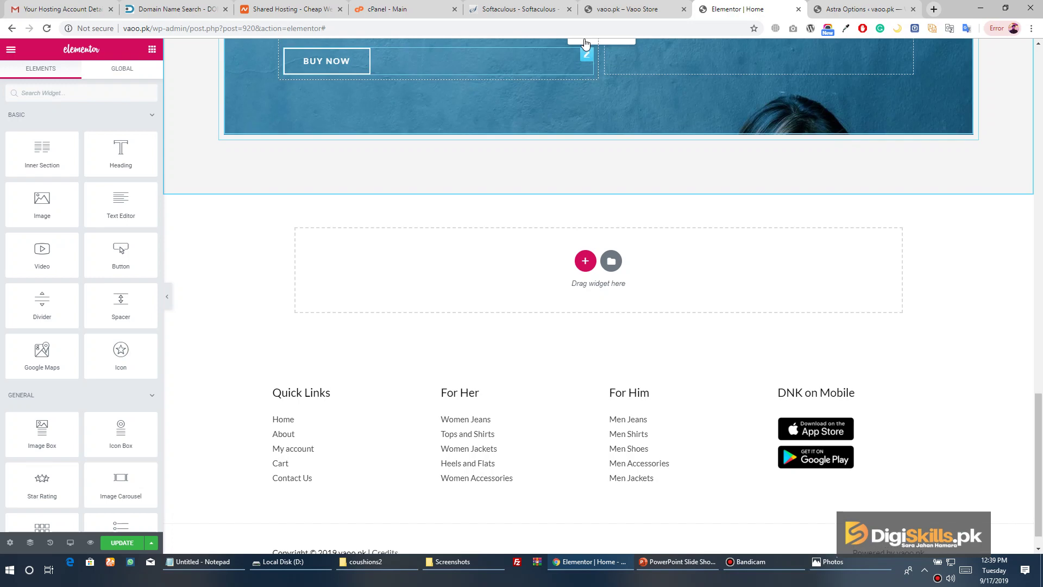
scroll(585, 43, "up", 4)
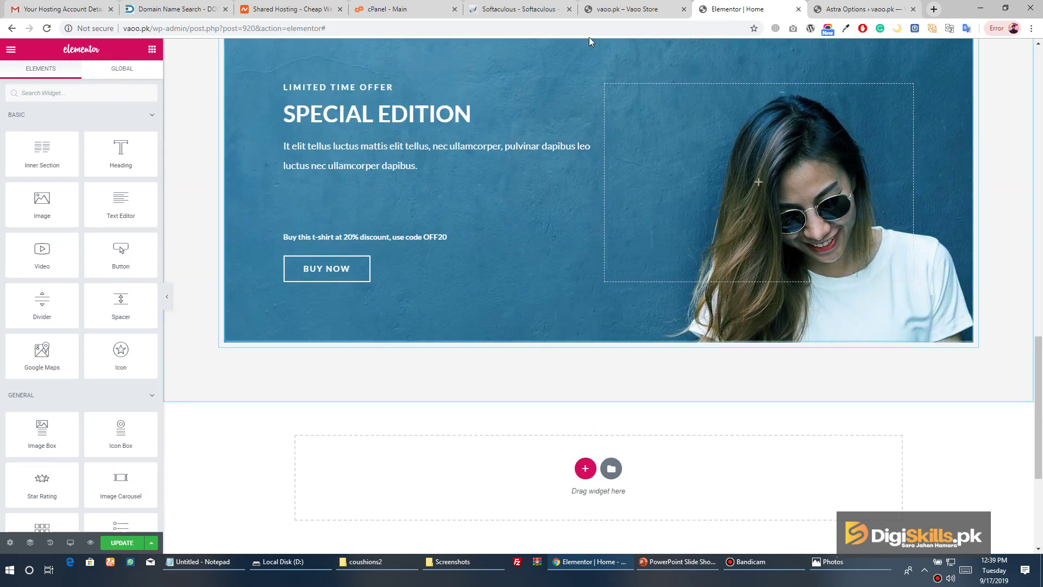
scroll(589, 37, "up", 5)
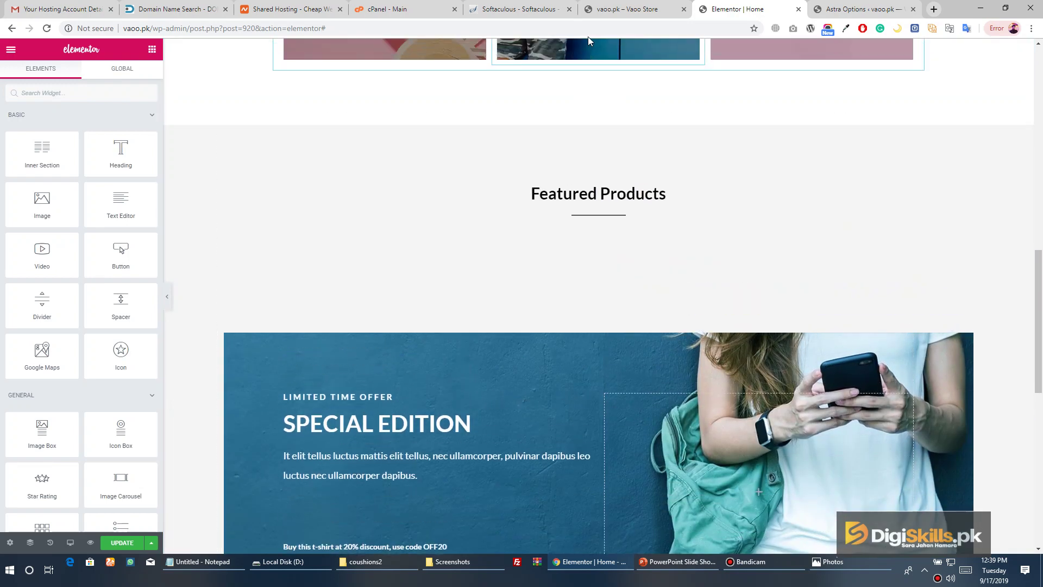
scroll(587, 44, "up", 4)
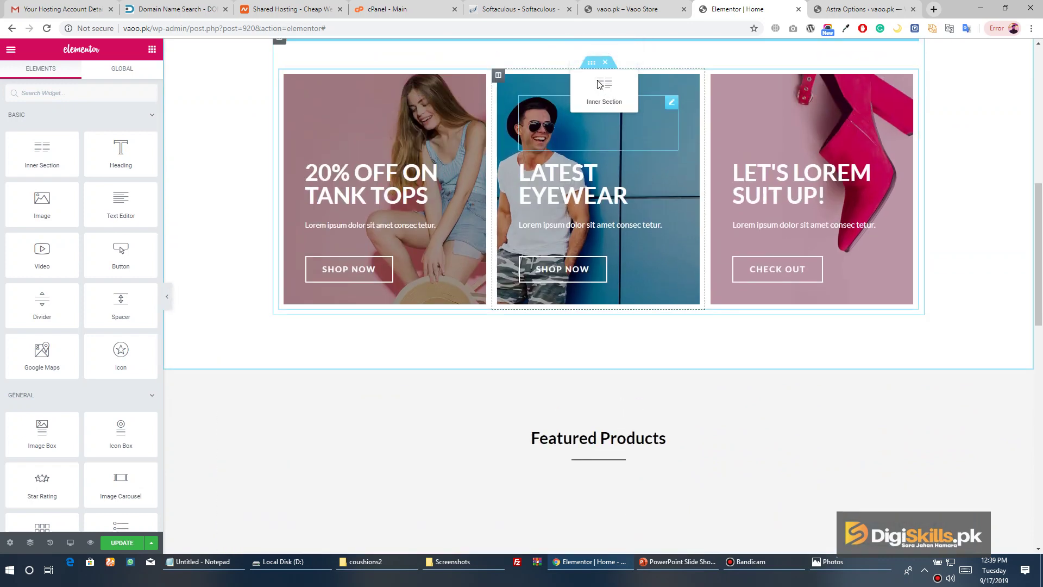
left_click_drag(598, 84, 560, 347)
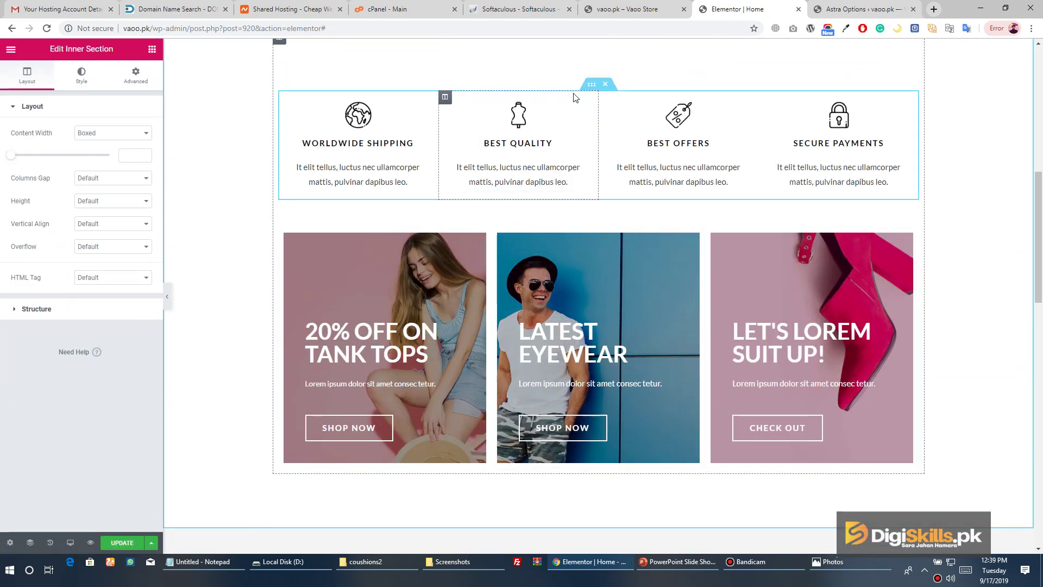
left_click_drag(587, 90, 522, 121)
Delete the empty two-column section
scroll(445, 252, "up", 3)
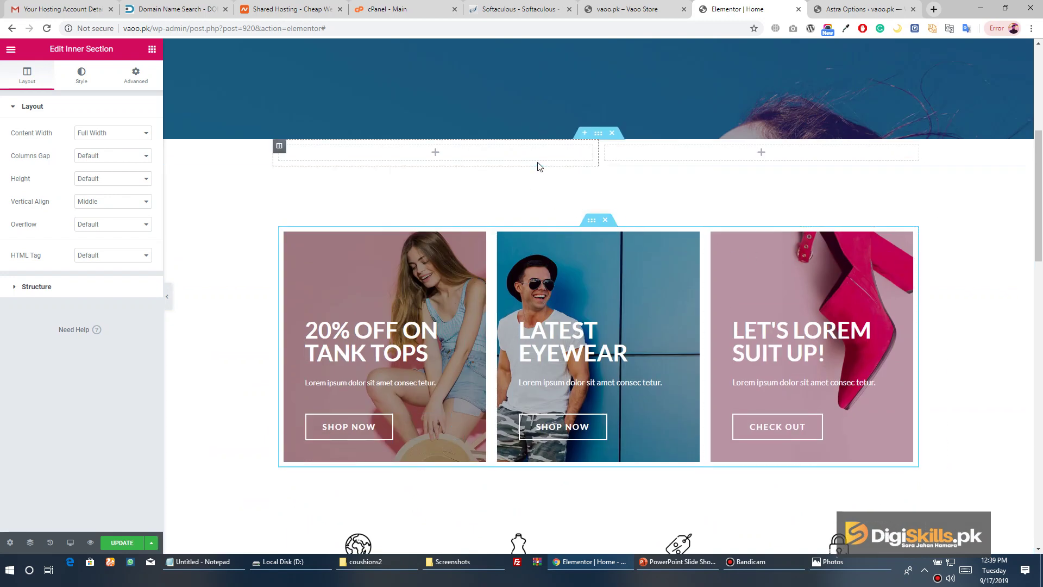
left_click(611, 134)
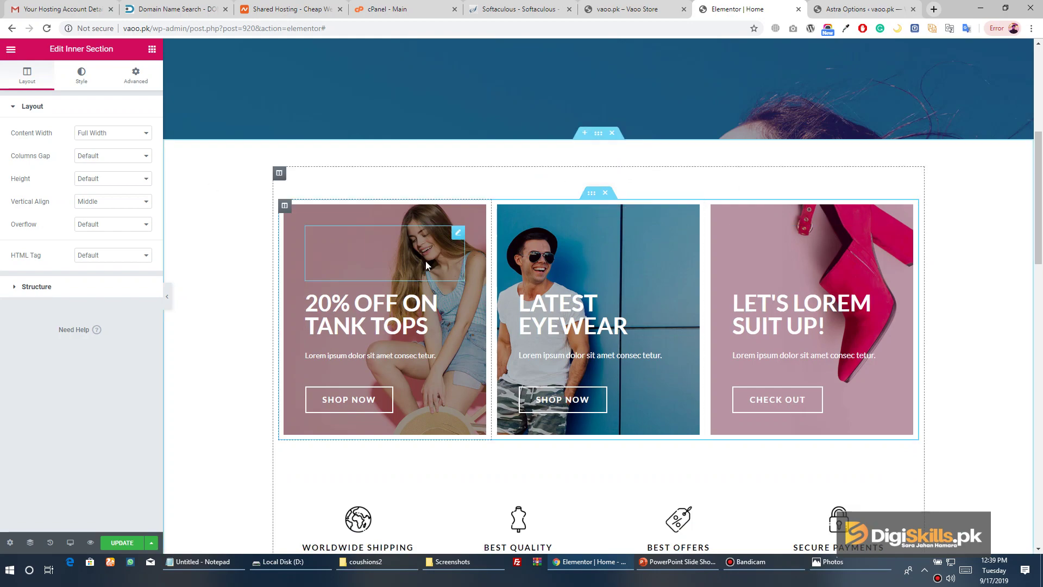
scroll(425, 261, "down", 10)
scroll(433, 260, "down", 9)
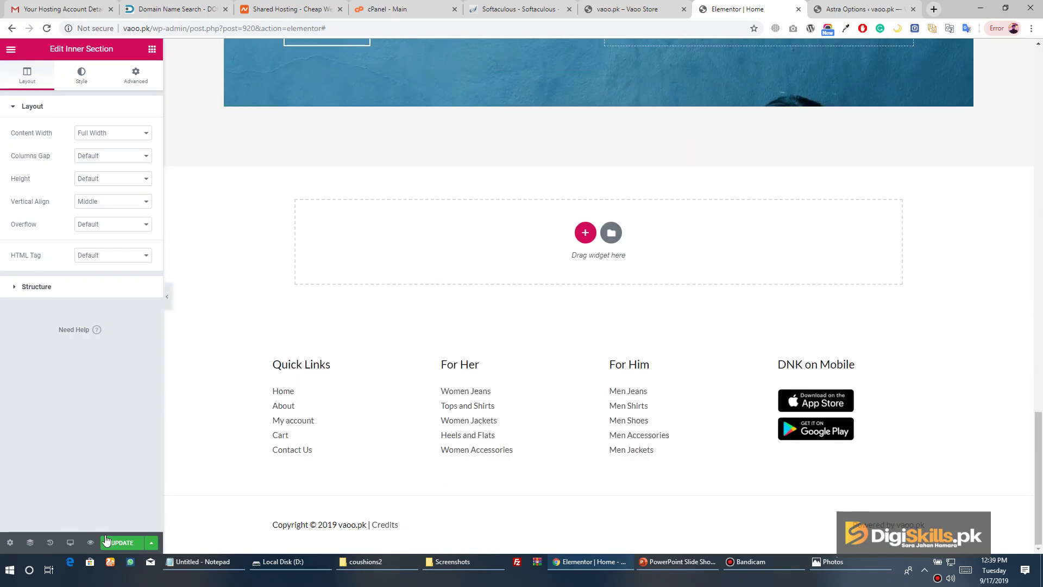
Save the homepage edits in Elementor and exit to the dashboard
left_click(108, 541)
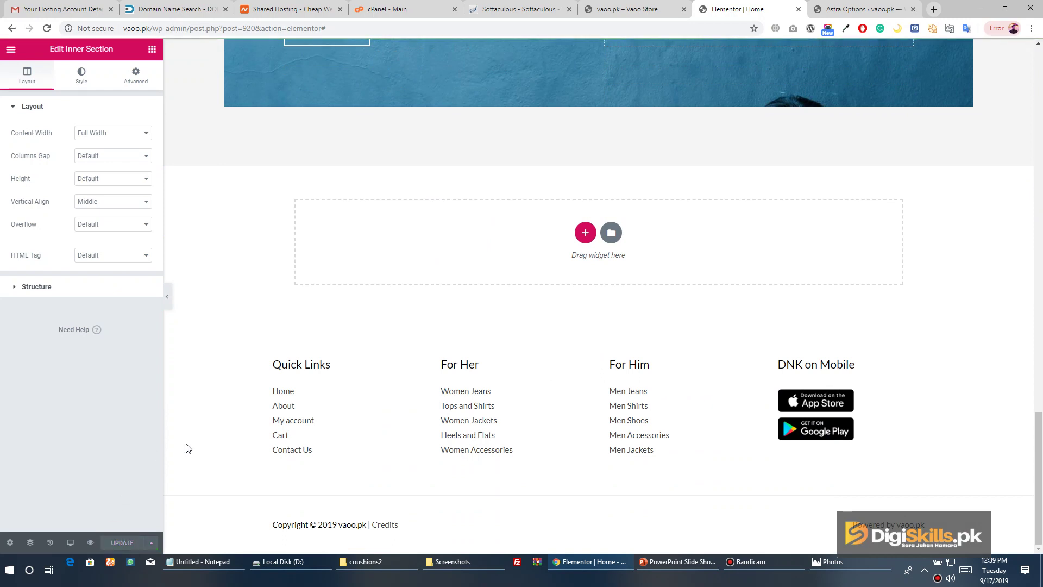
left_click(10, 50)
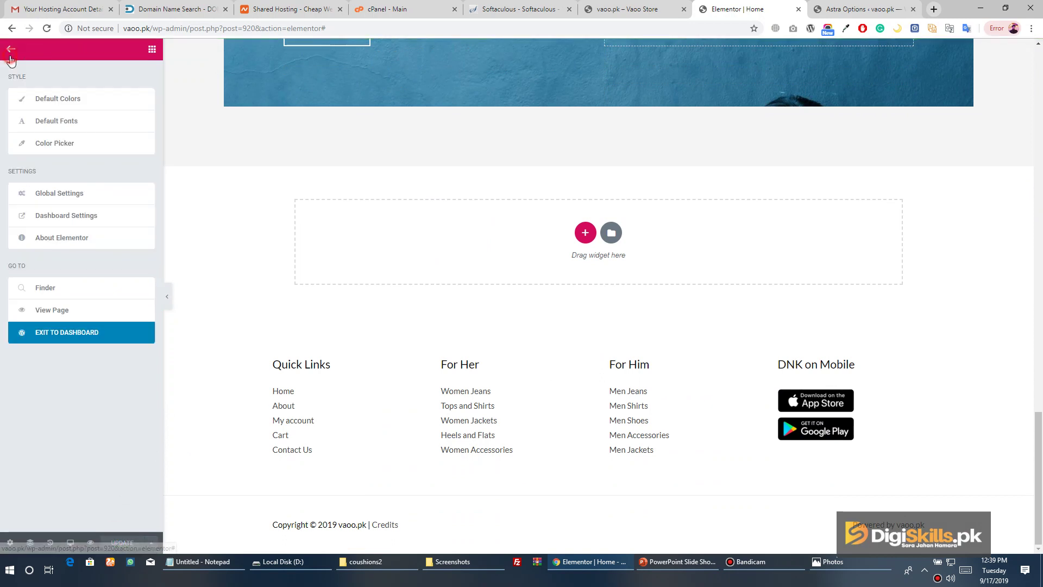
left_click(85, 338)
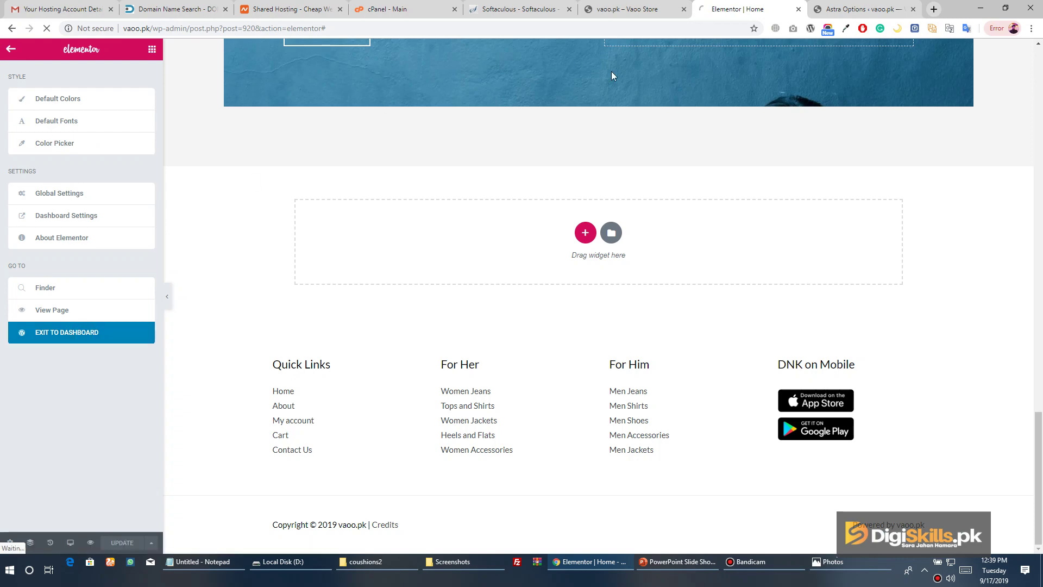
Reload the live vaoo.pk storefront and scroll through the updated hero and section layout
left_click(648, 12)
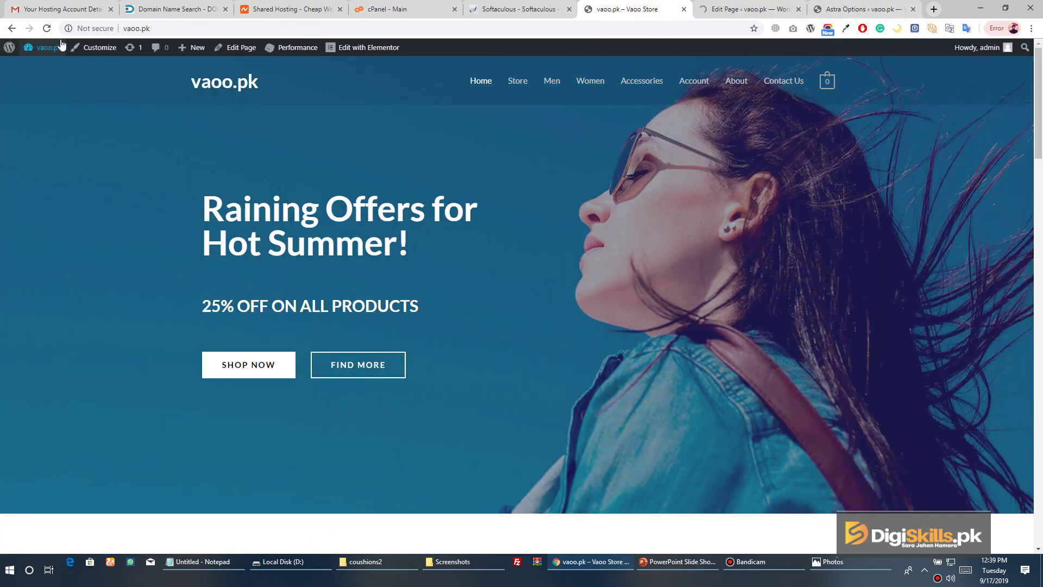
left_click(47, 28)
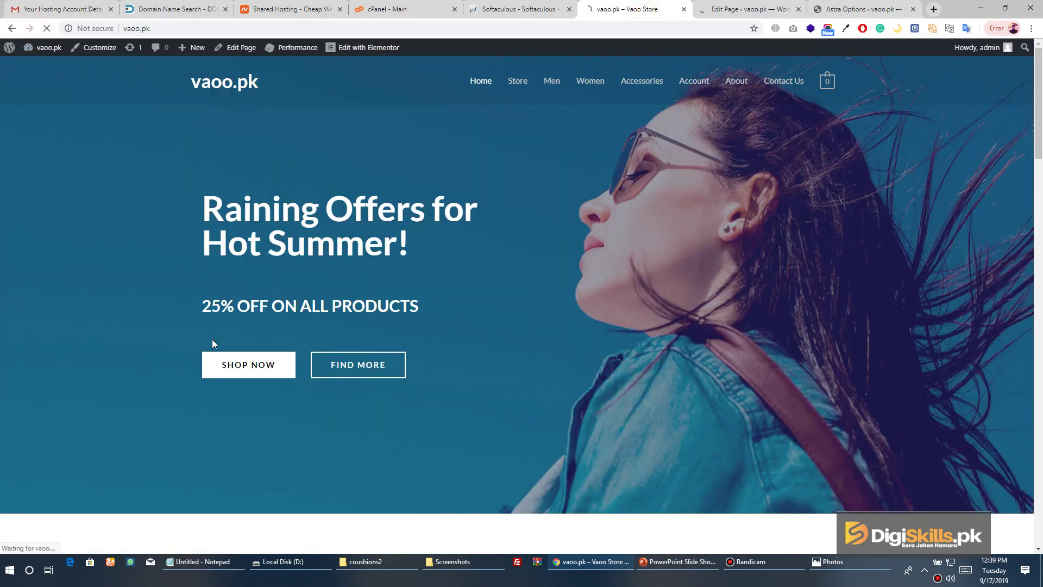
scroll(389, 136, "down", 6)
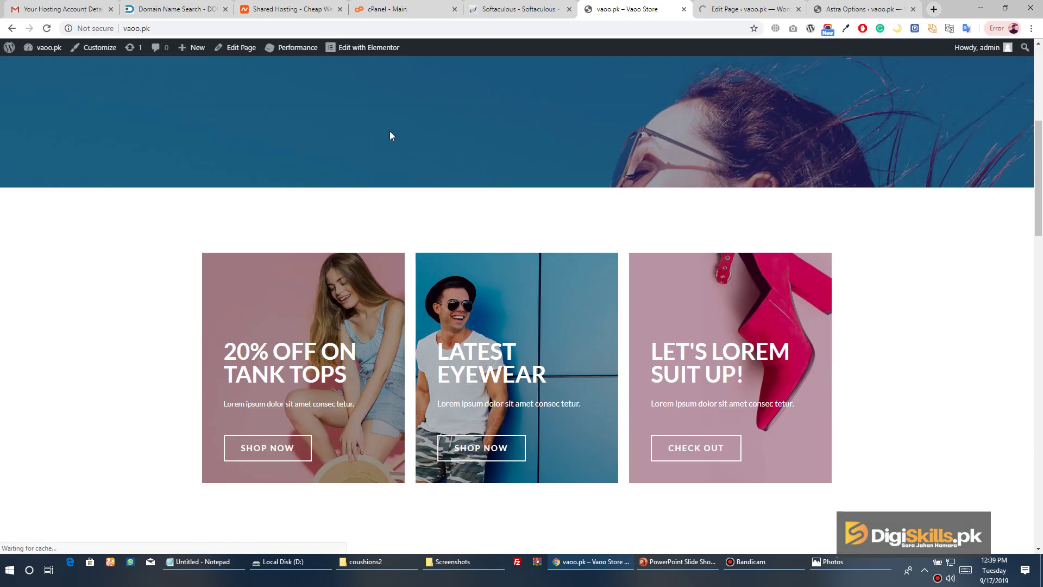
scroll(390, 132, "down", 5)
scroll(312, 159, "up", 11)
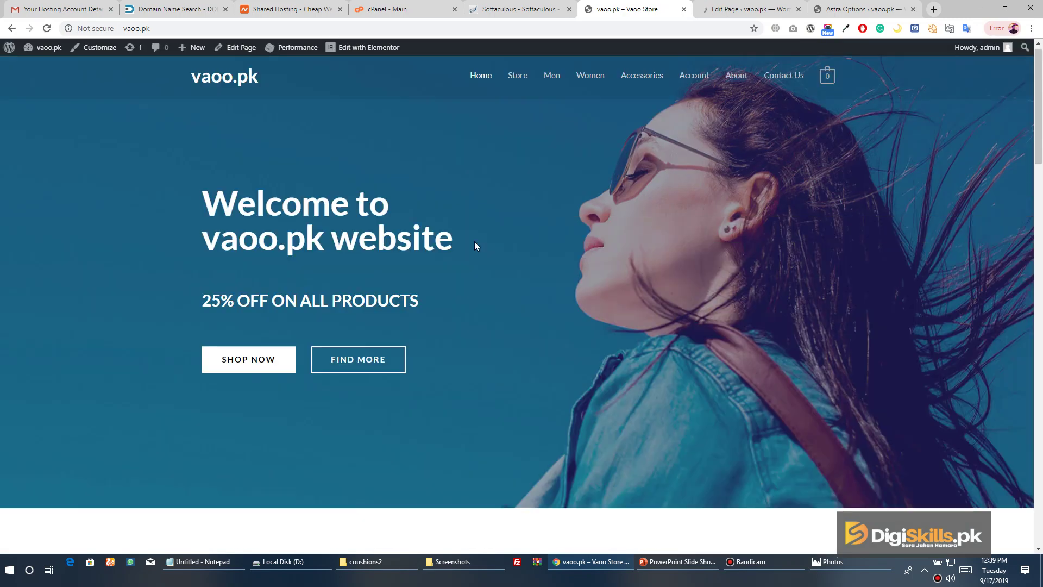
scroll(510, 252, "down", 20)
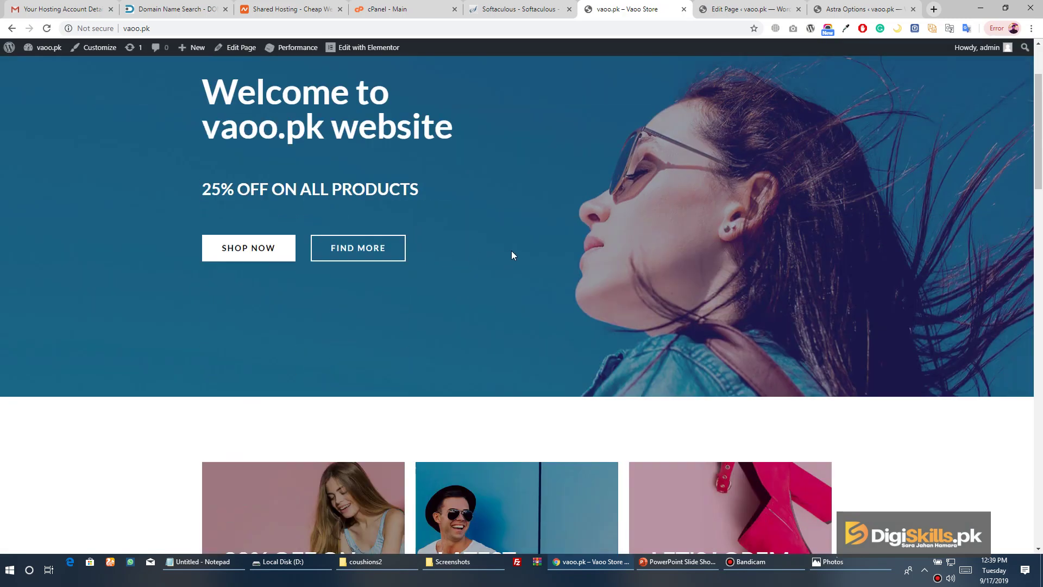
scroll(395, 266, "down", 6)
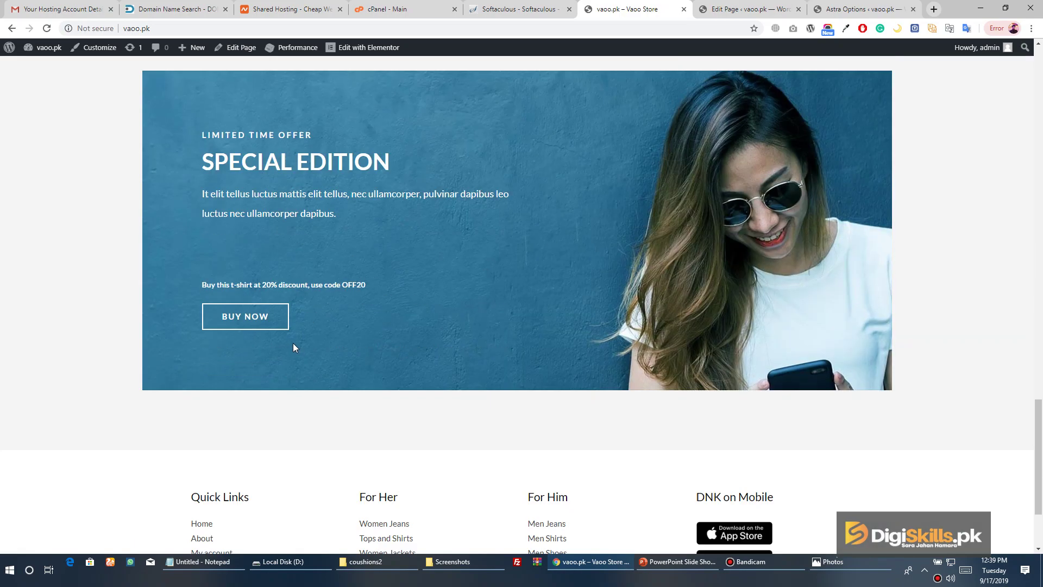
scroll(340, 259, "up", 15)
scroll(337, 259, "down", 5)
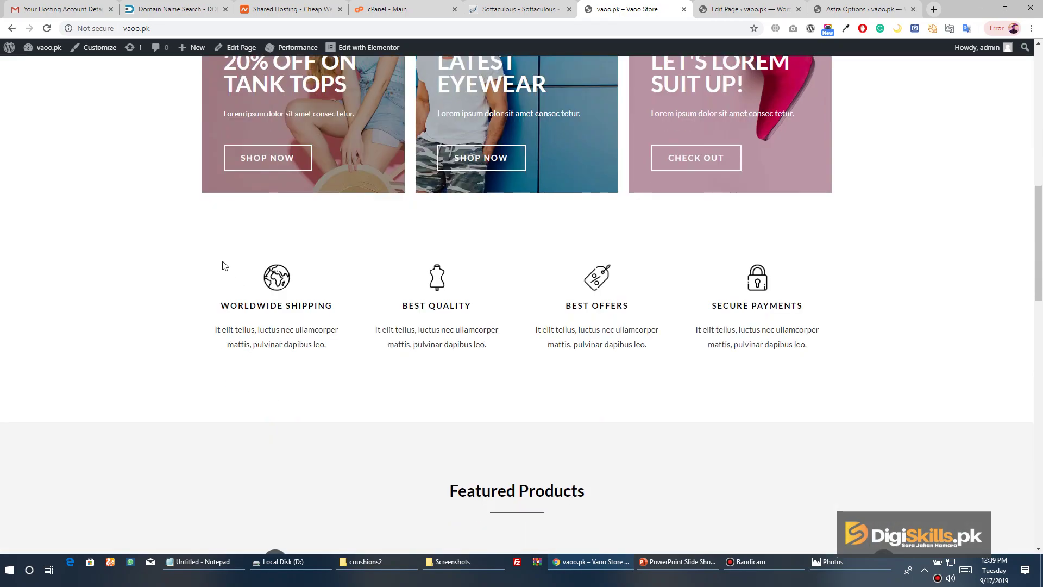
scroll(727, 293, "up", 12)
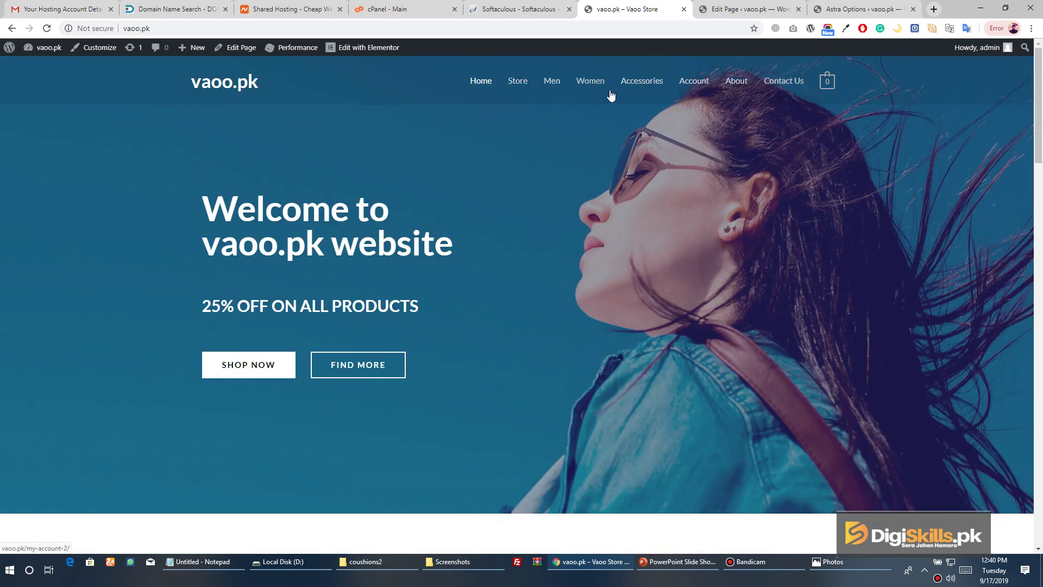
Load the Main Menu in the Appearance > Menus editor
left_click(749, 10)
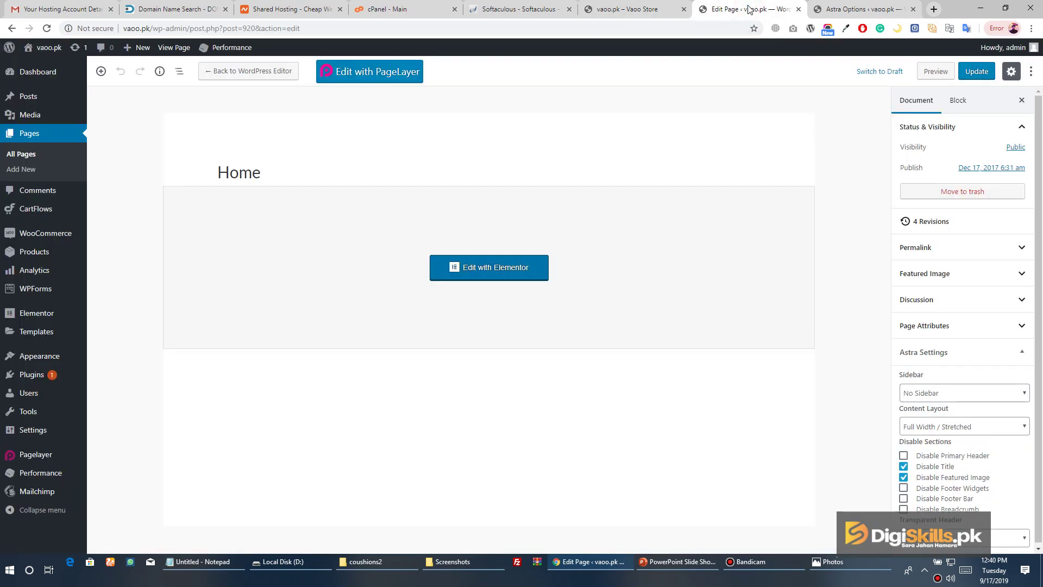
mouse_move(60, 356)
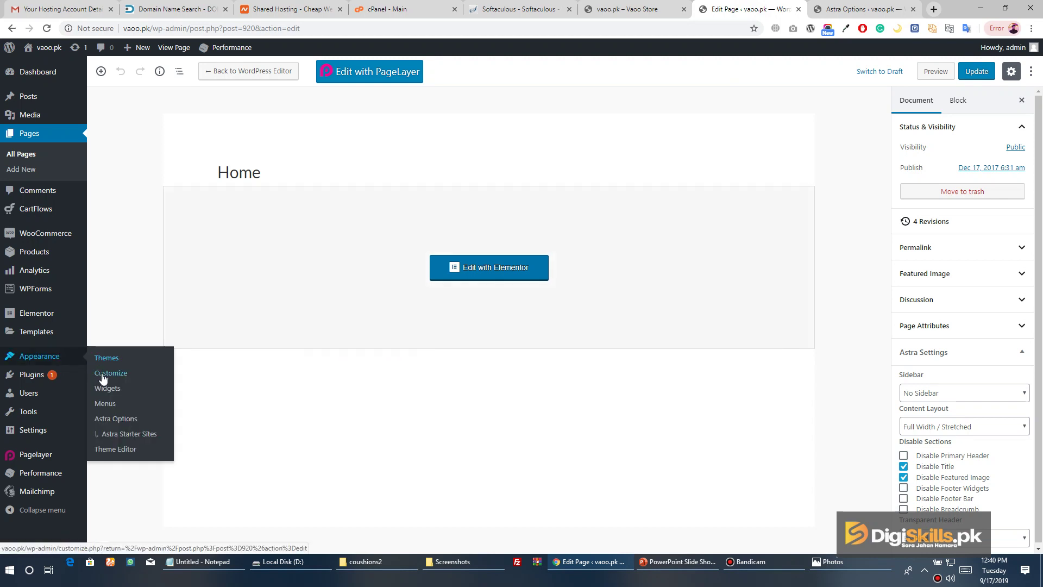
left_click(105, 405)
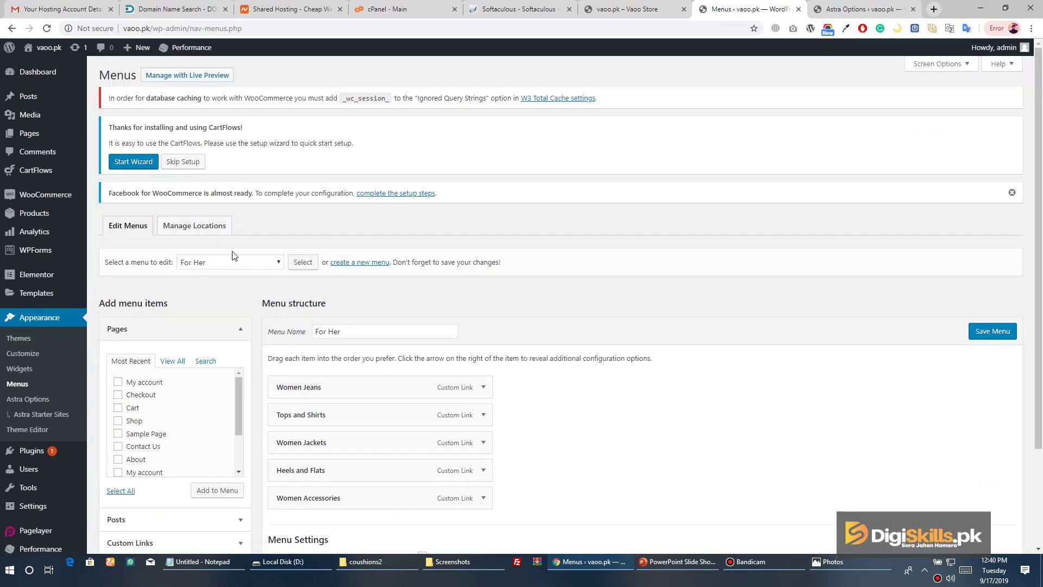
left_click(239, 264)
left_click(215, 298)
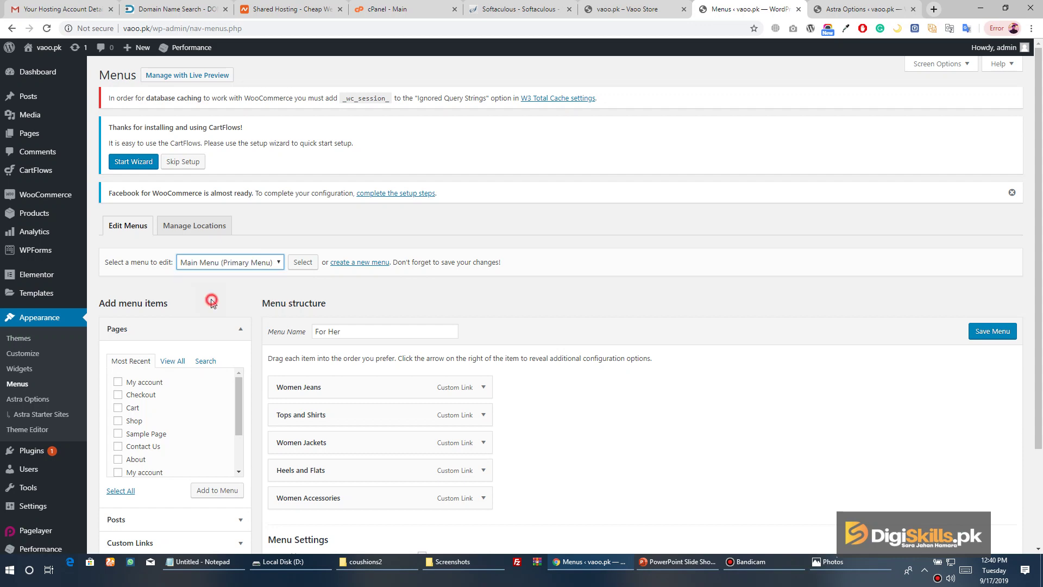
left_click(300, 263)
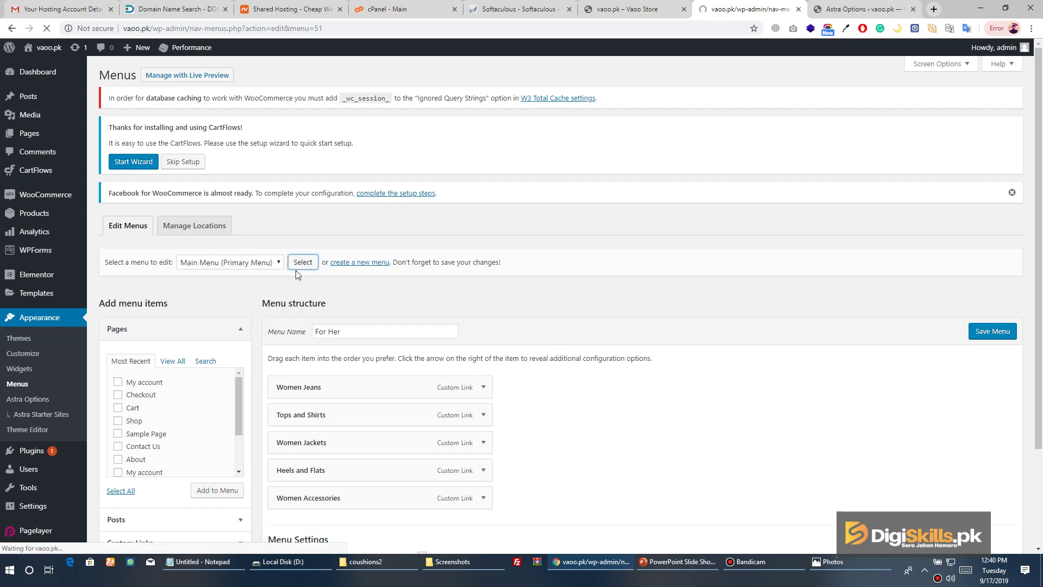
Nest Accessories as a sub item under Men, save the Main Menu, and view the homepage
scroll(356, 268, "down", 4)
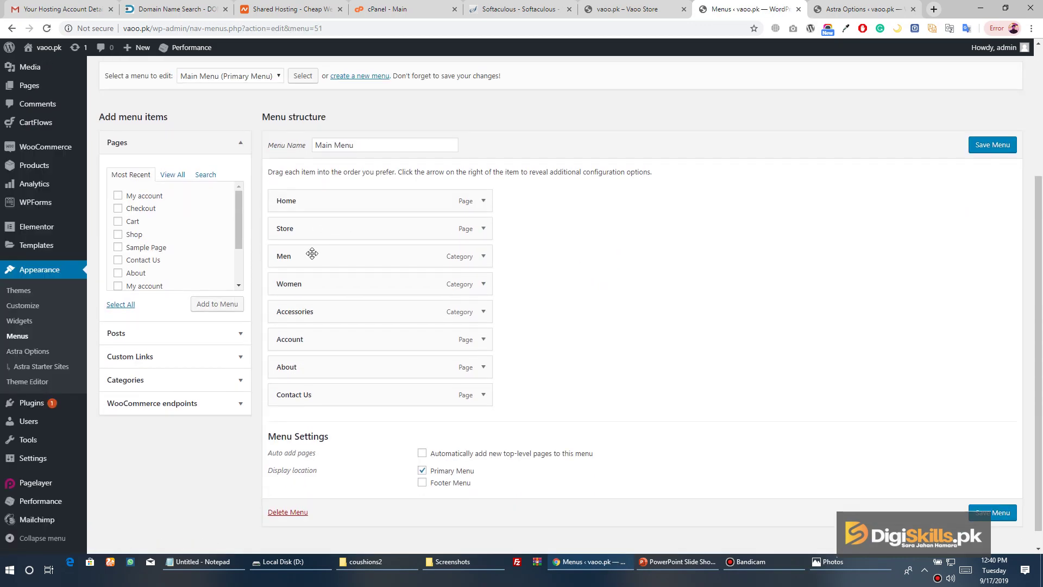
left_click(482, 230)
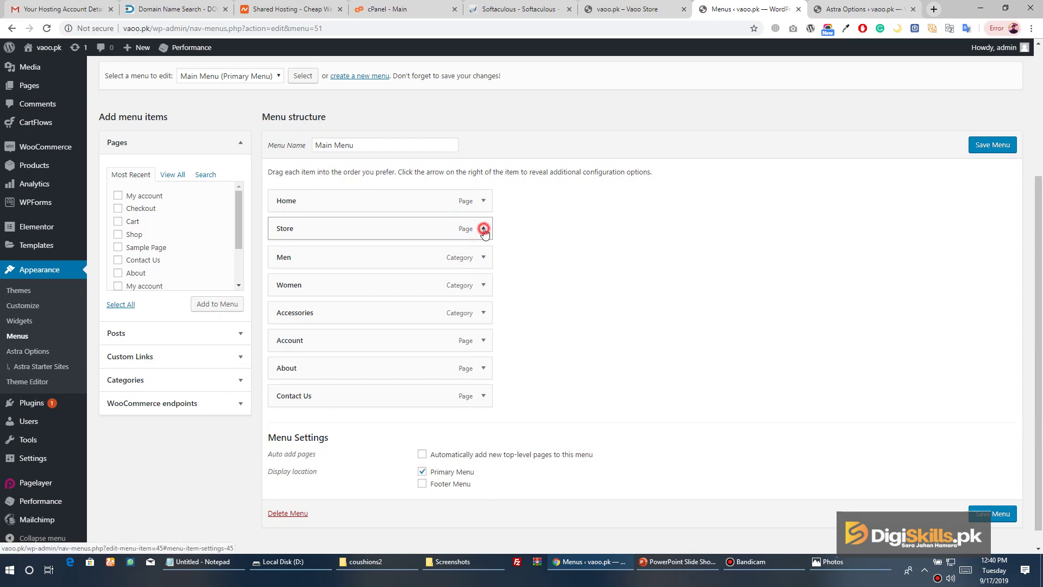
left_click(483, 228)
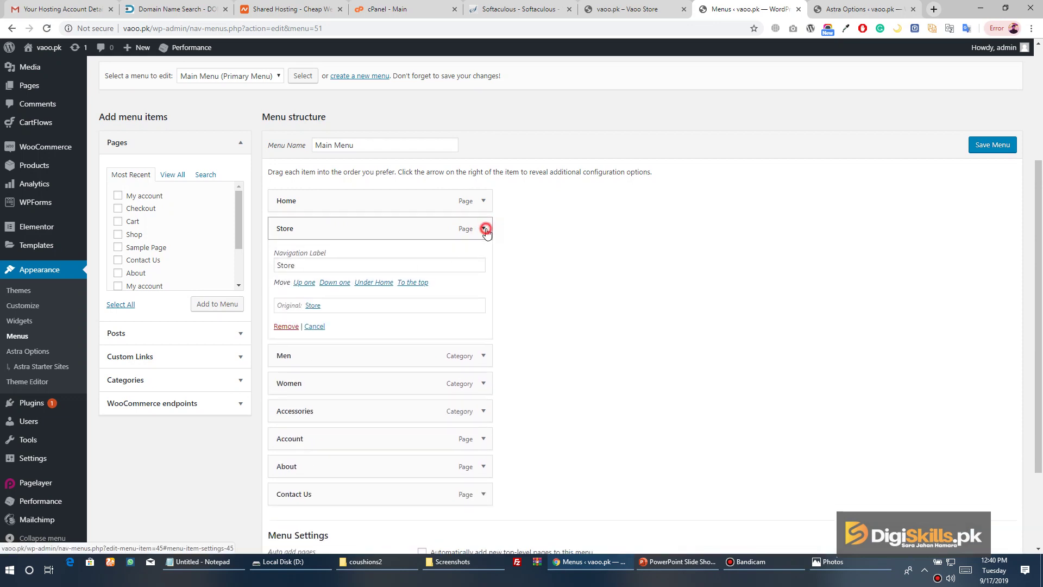
mouse_move(331, 282)
left_mouse_down()
mouse_move(352, 287)
mouse_move(338, 294)
mouse_move(363, 294)
mouse_move(349, 291)
mouse_move(352, 316)
mouse_move(316, 295)
mouse_move(335, 293)
mouse_move(314, 295)
mouse_move(348, 295)
mouse_move(331, 296)
left_mouse_up()
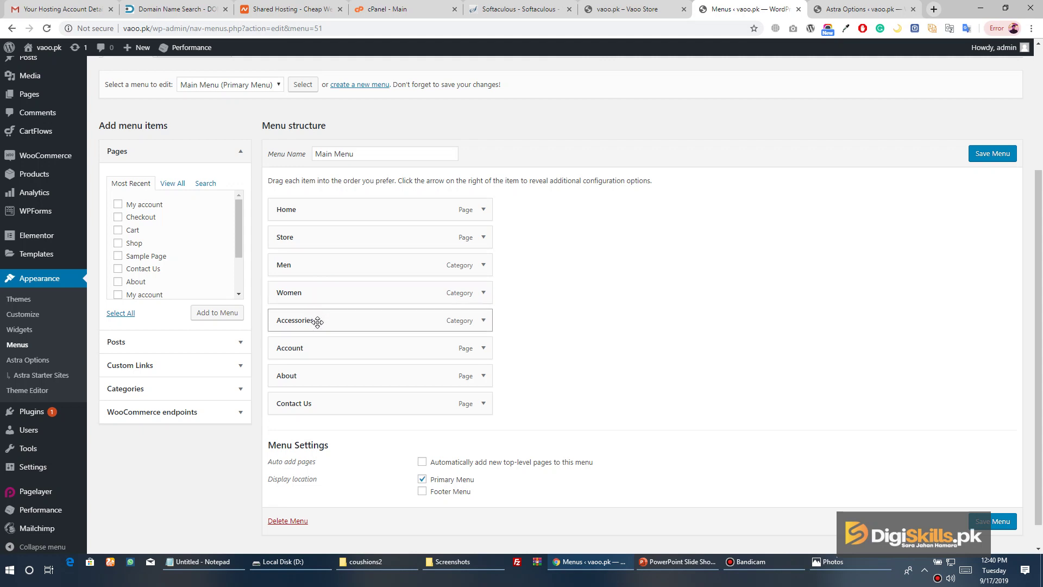
left_click_drag(318, 324, 344, 293)
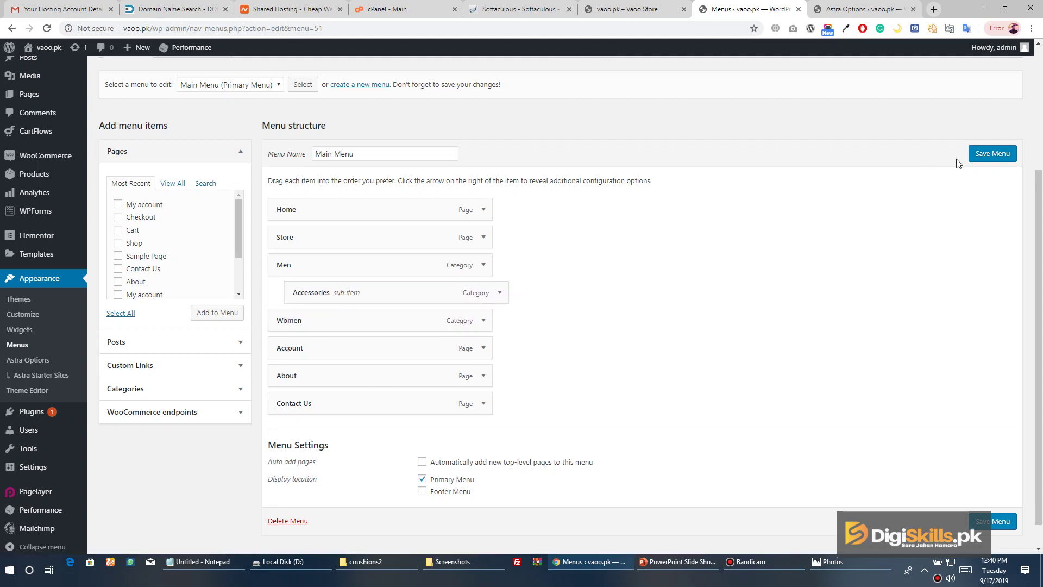
left_click(990, 158)
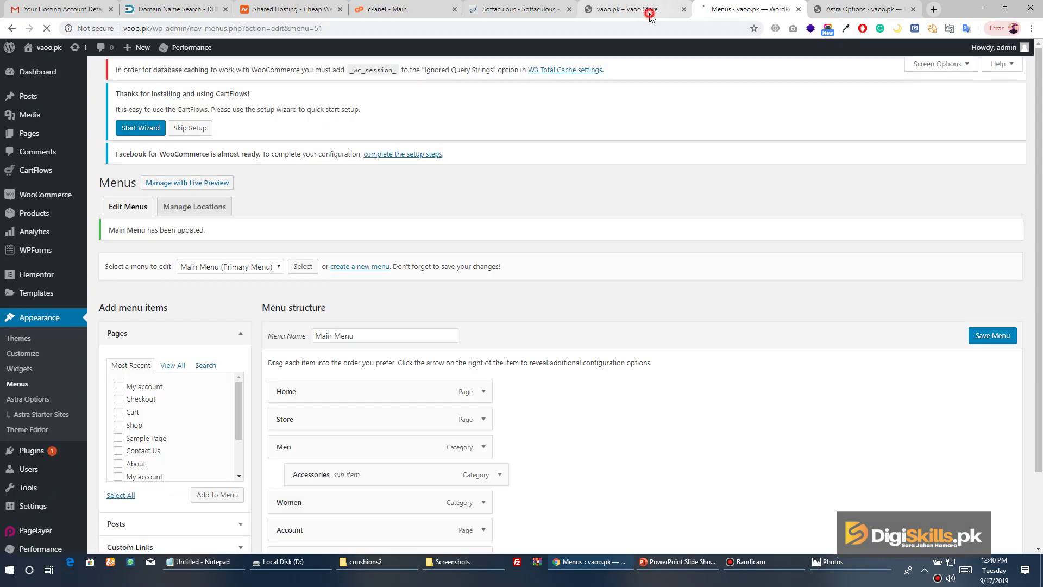
left_click(630, 9)
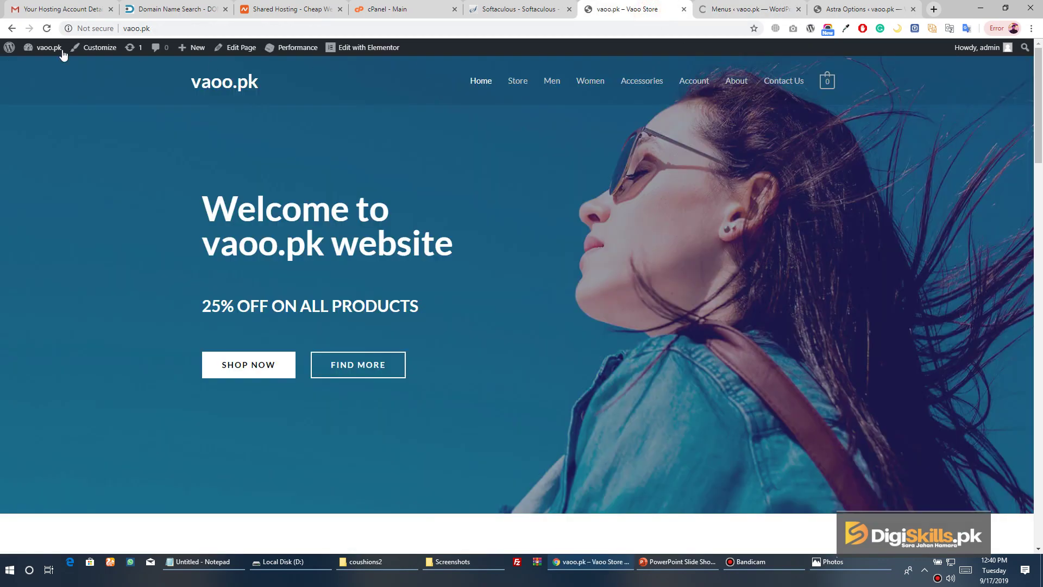
Reload the storefront to check the new Men dropdown
left_click(45, 30)
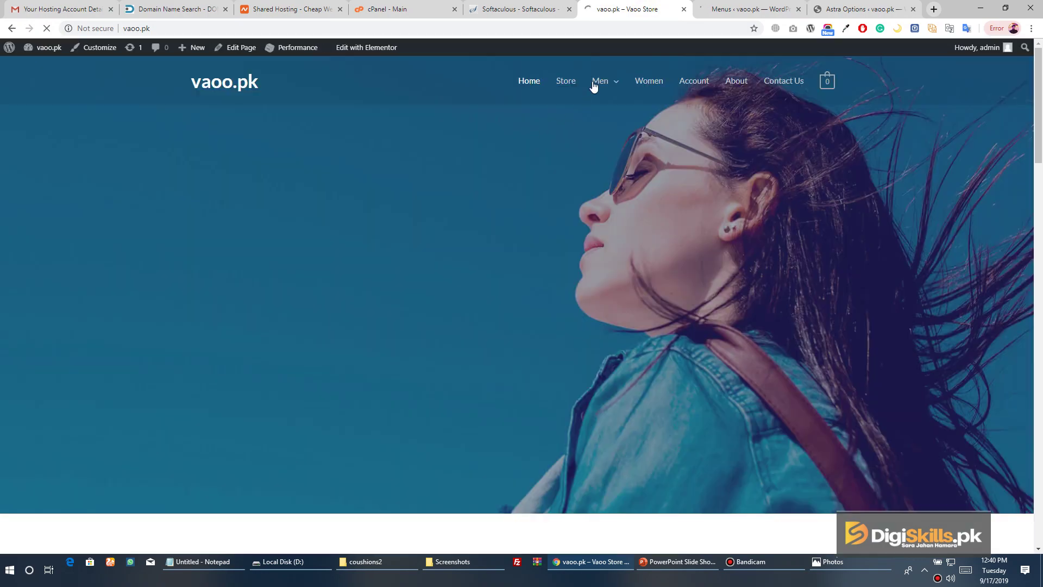
mouse_move(600, 82)
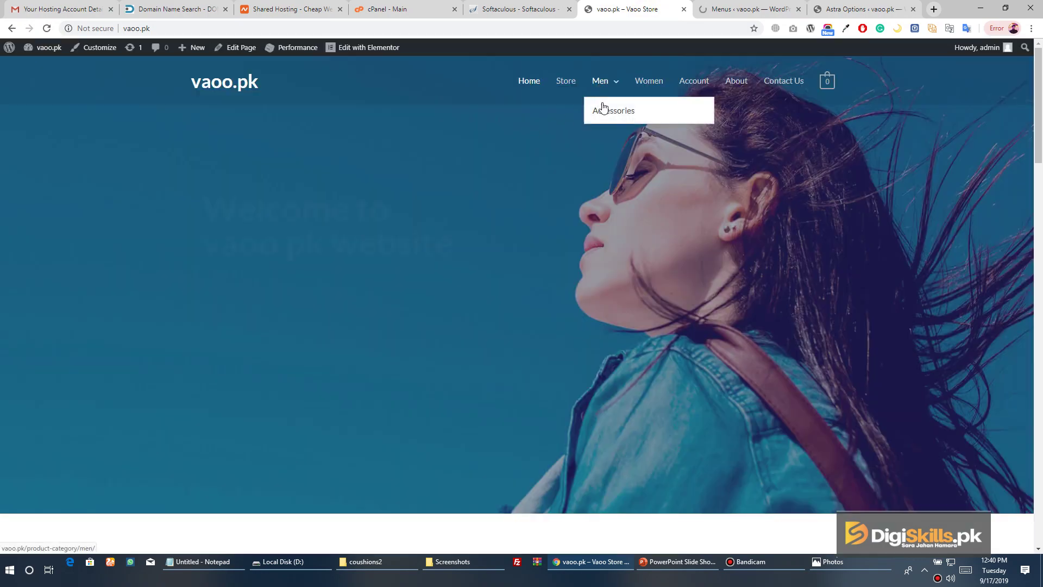
left_click(727, 9)
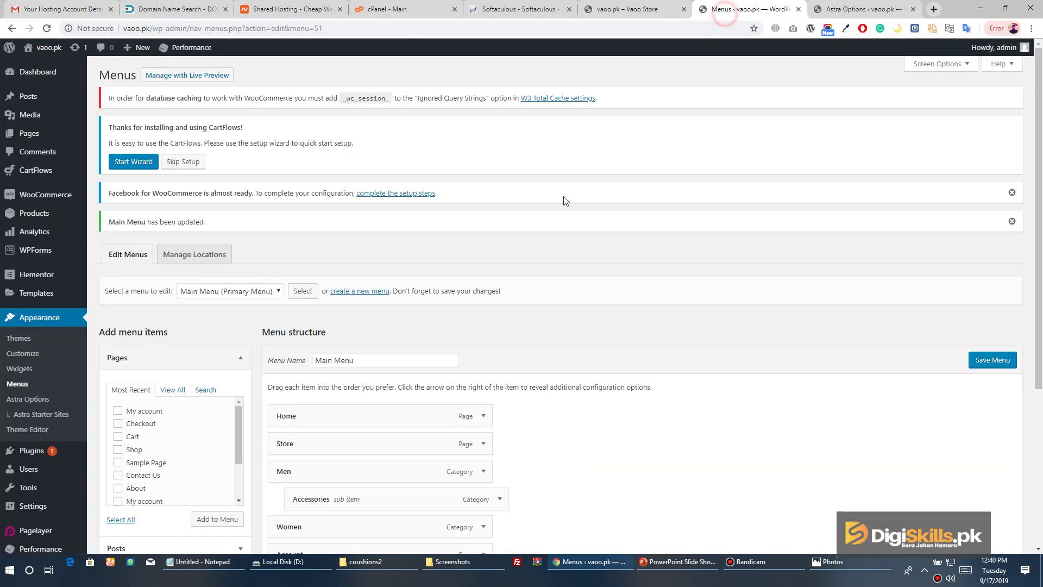
Move Accessories back to the top level of the Main Menu and save
scroll(282, 319, "down", 3)
left_click_drag(354, 291, 307, 292)
left_click(990, 154)
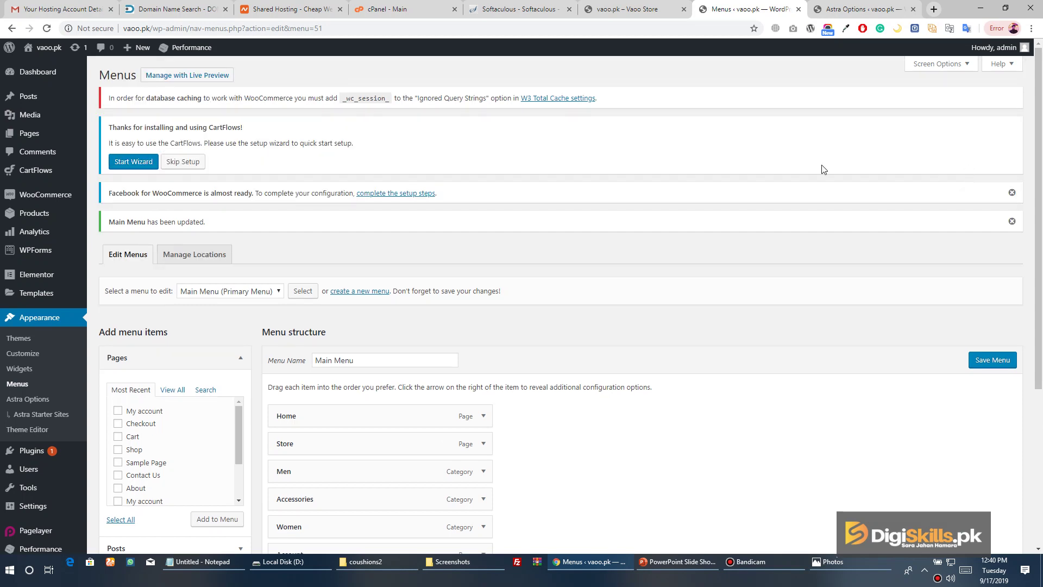
Expand the Custom Links panel, then go to the Product categories page
scroll(565, 141, "down", 4)
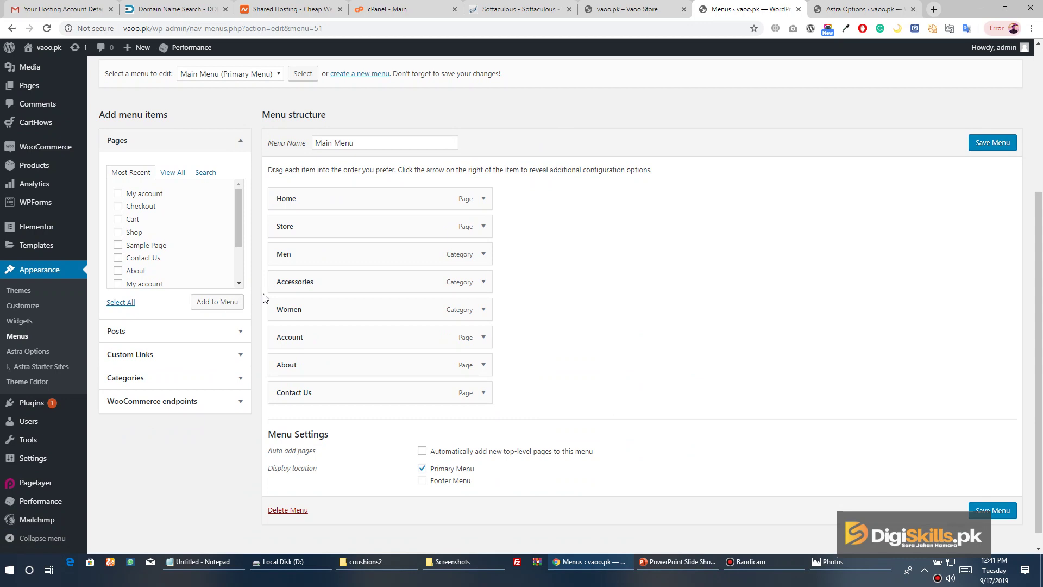
left_click(226, 363)
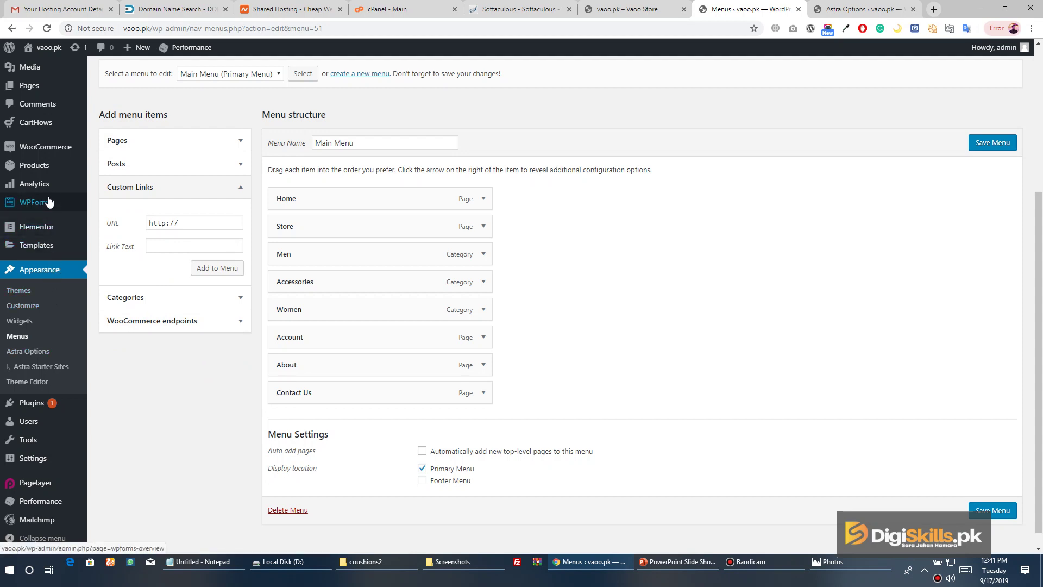
mouse_move(48, 155)
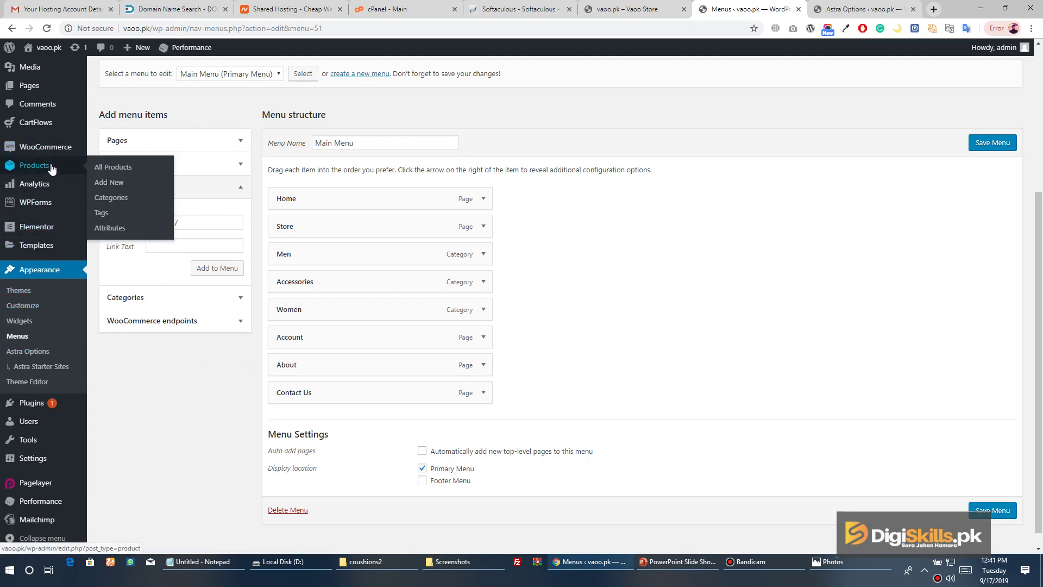
left_click(121, 202)
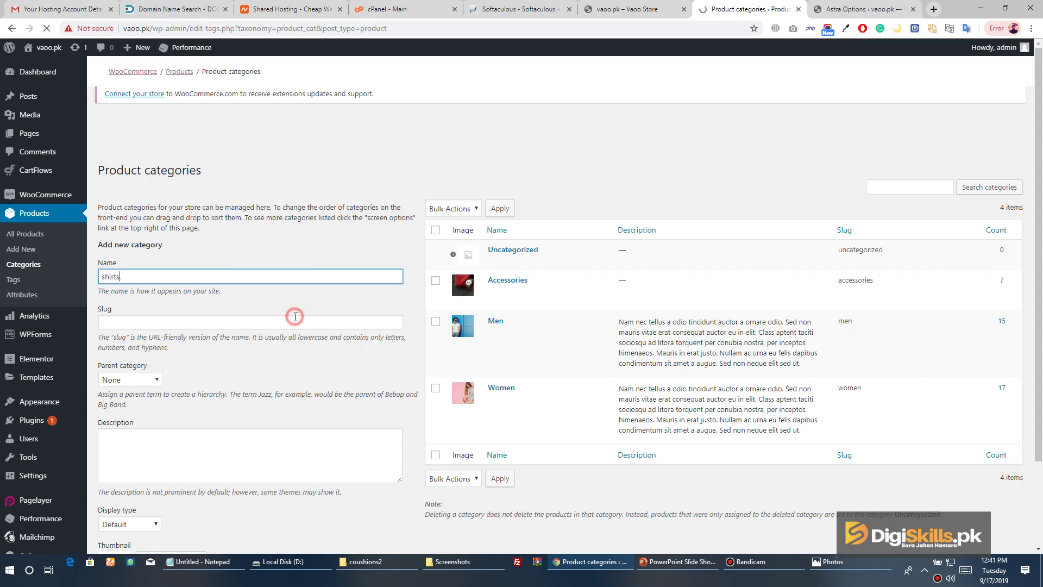
Create a shirts product category with slug shirts and parent Men
left_click(295, 320)
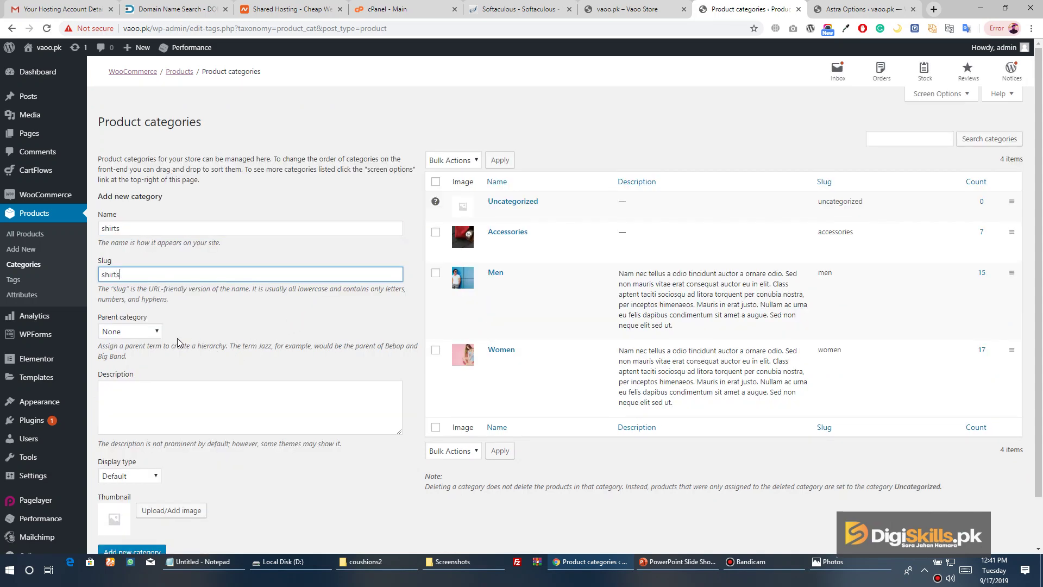
left_click(159, 334)
left_click(151, 362)
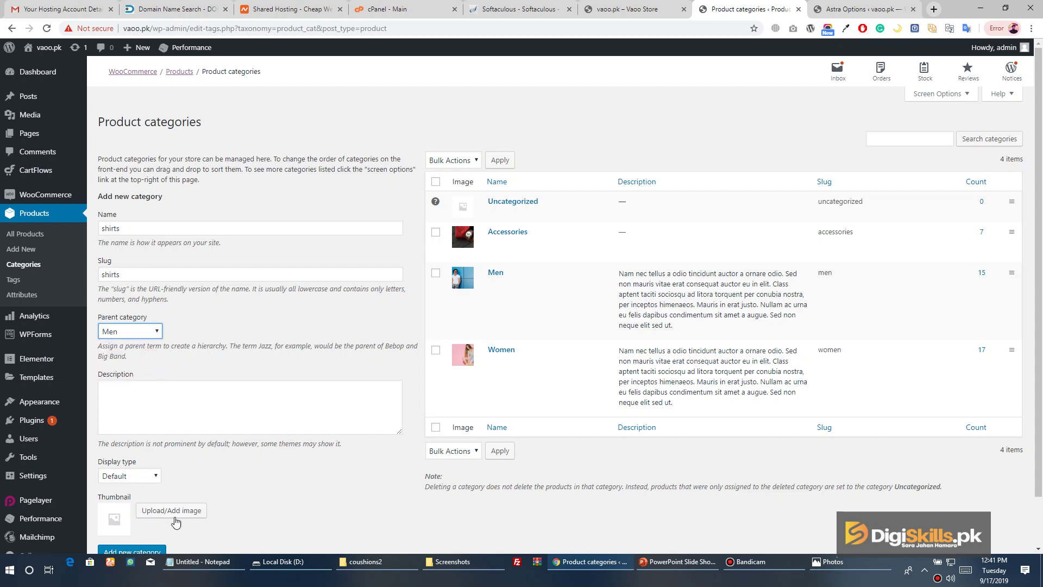
left_click(151, 550)
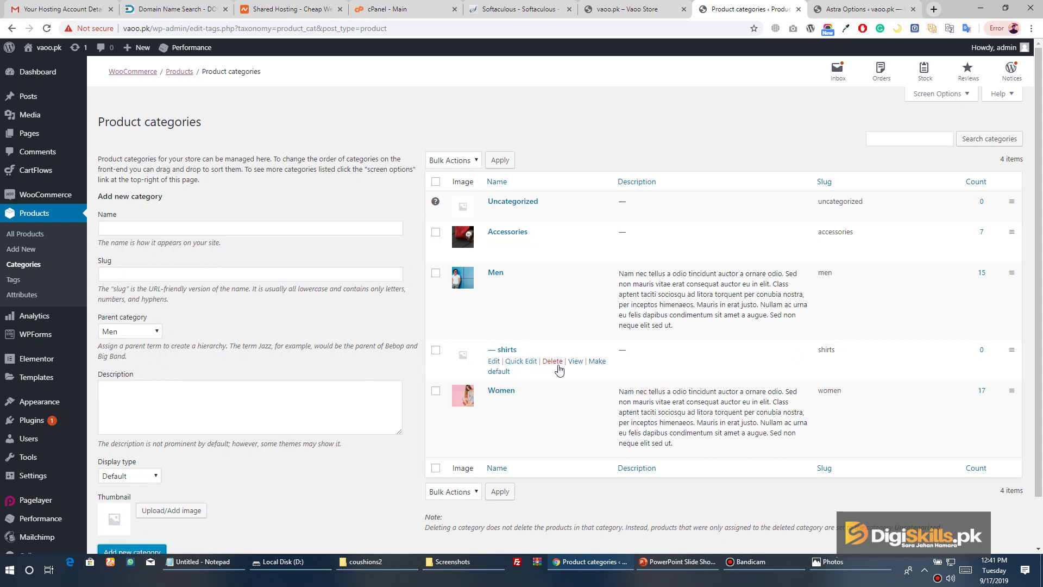
Open the shirts category page in a new tab and copy its web address
right_click(575, 361)
left_click(603, 372)
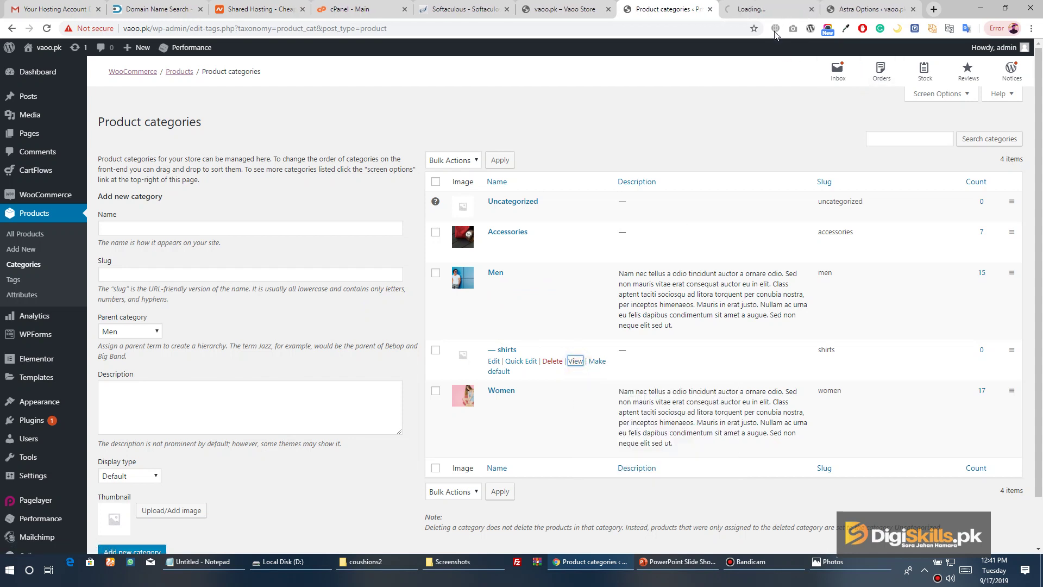
left_click(771, 11)
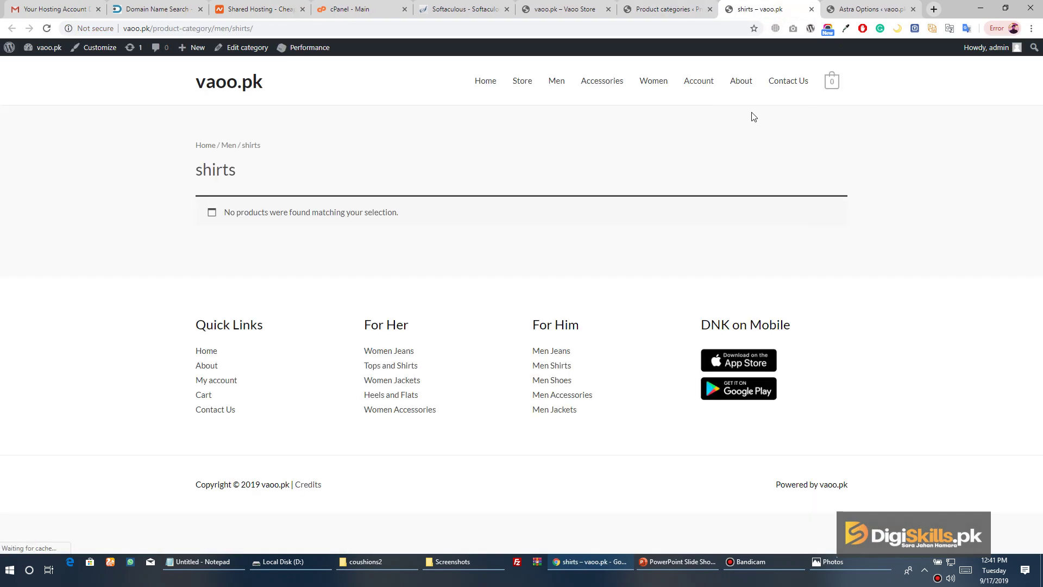
left_click(238, 30)
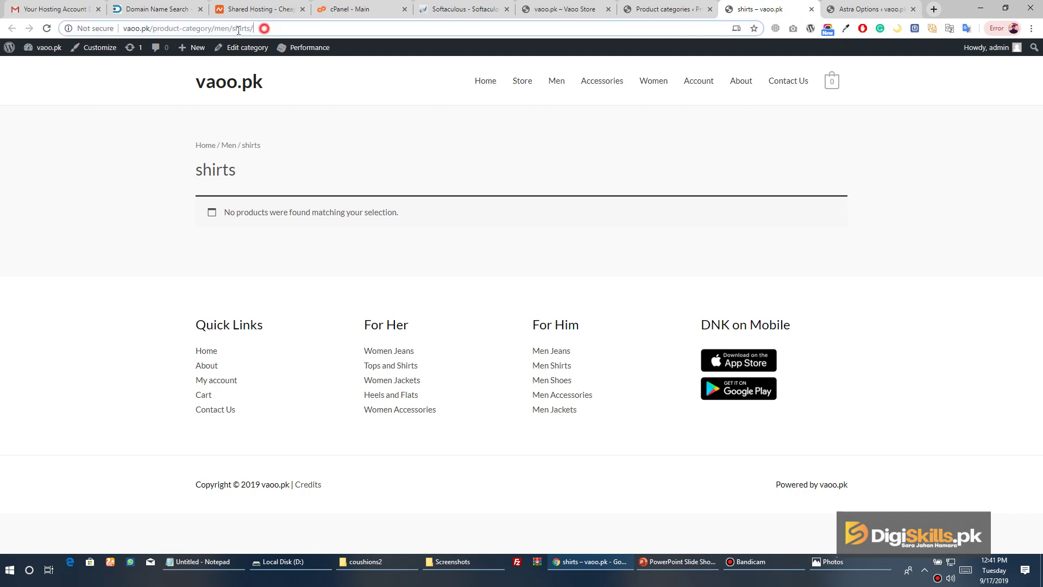
key("ctrl+a")
right_click(167, 31)
left_click(181, 101)
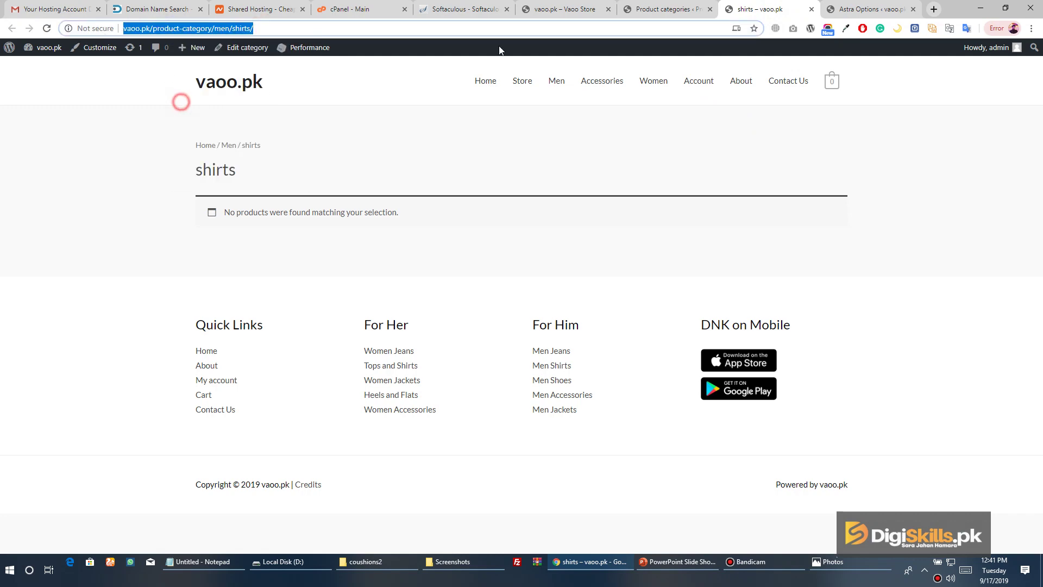
left_click(664, 10)
Paste the shirts category address into a new custom link in the menus editor
mouse_move(56, 402)
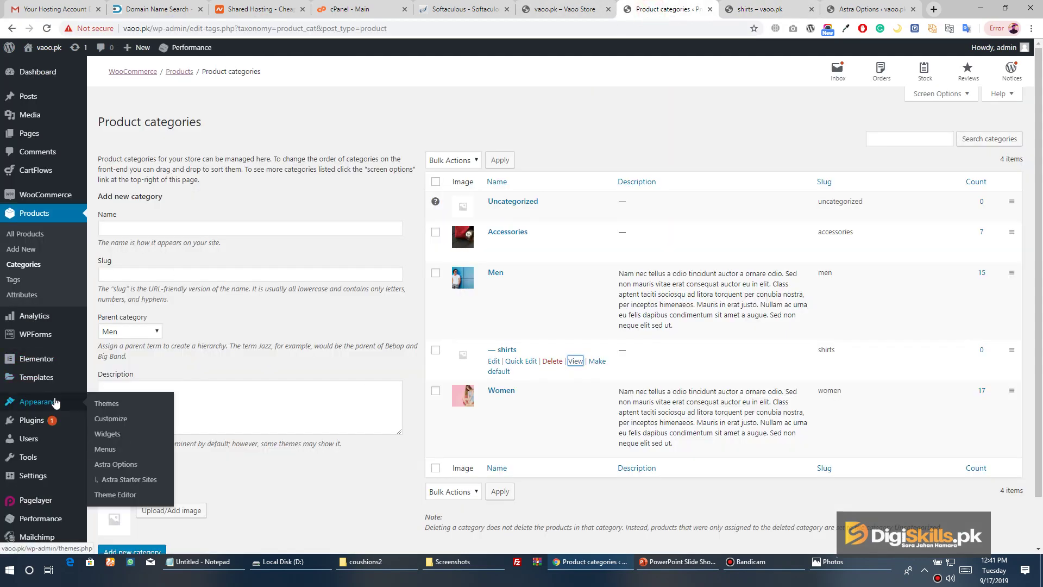
left_click(124, 451)
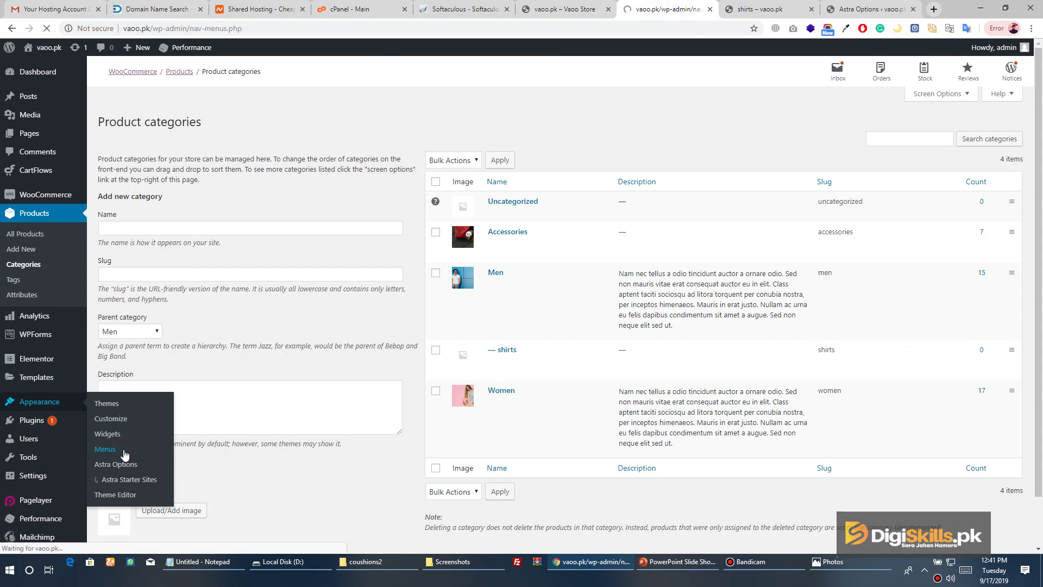
scroll(341, 328, "down", 2)
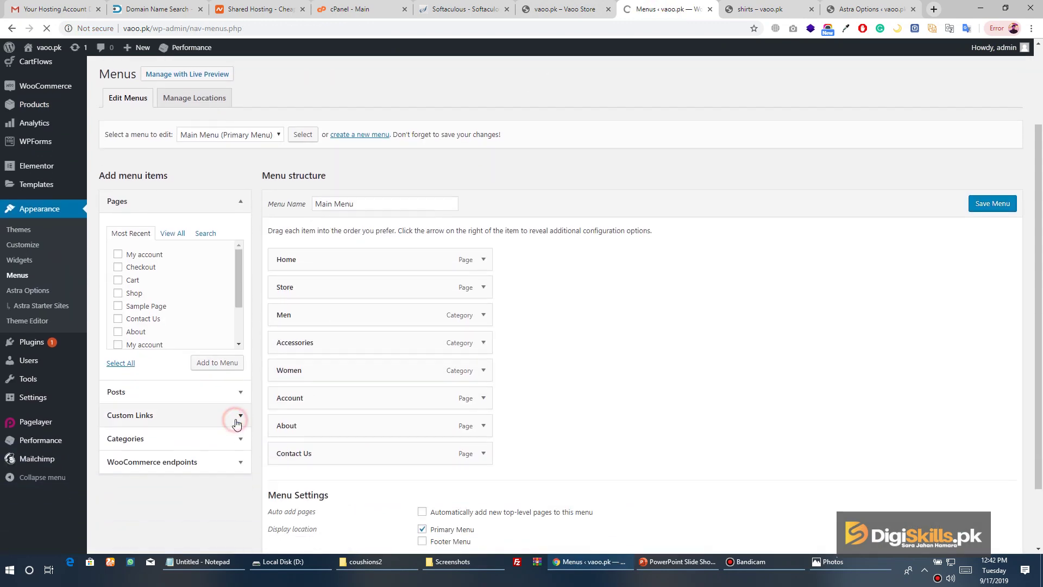
left_click(235, 421)
left_click(234, 357)
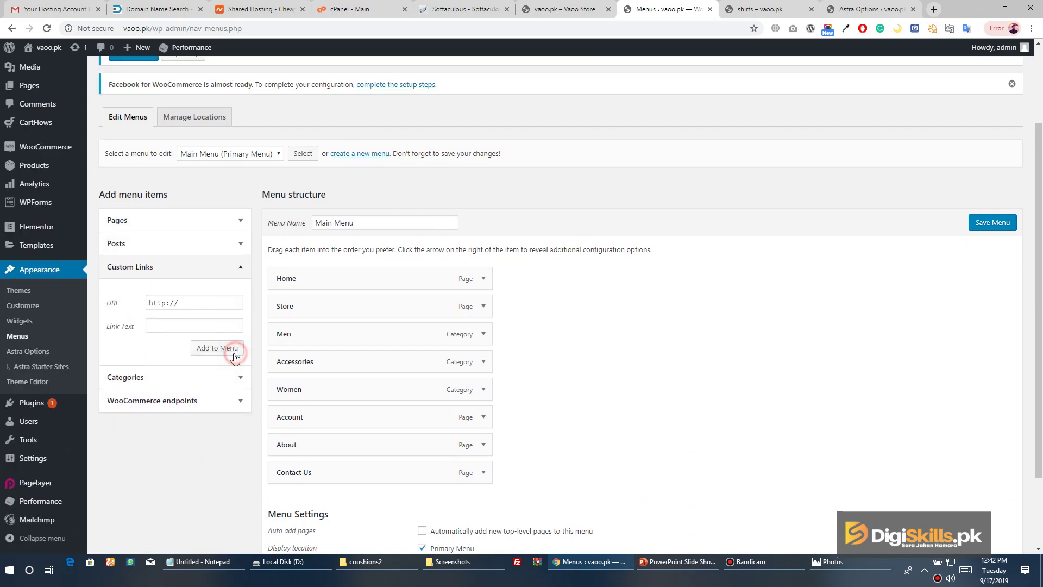
left_click(196, 303)
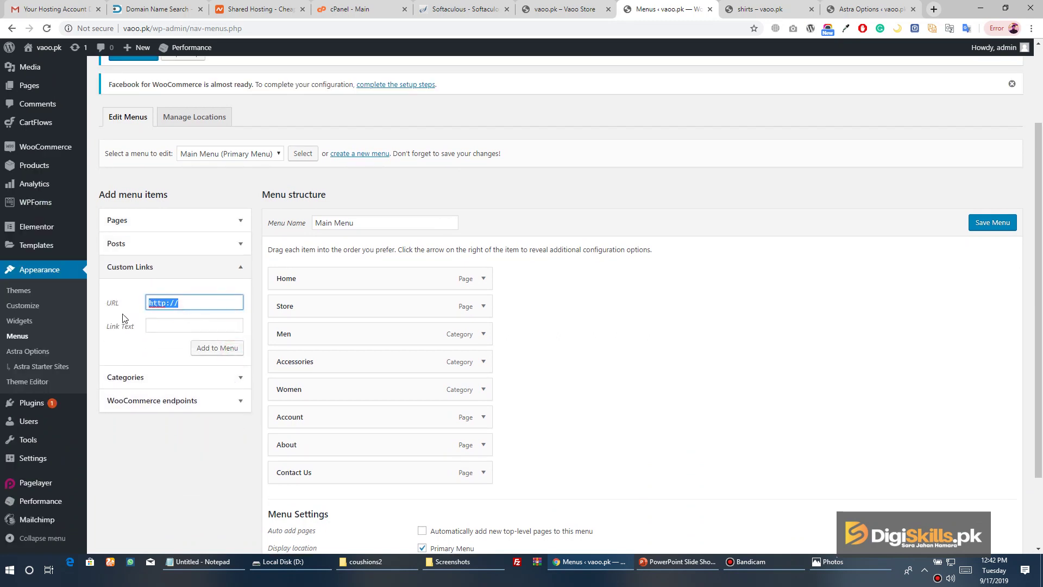
key("ctrl+v")
Label the link Shirts, add it under Men as a sub item, and save the Main Menu
left_click(189, 328)
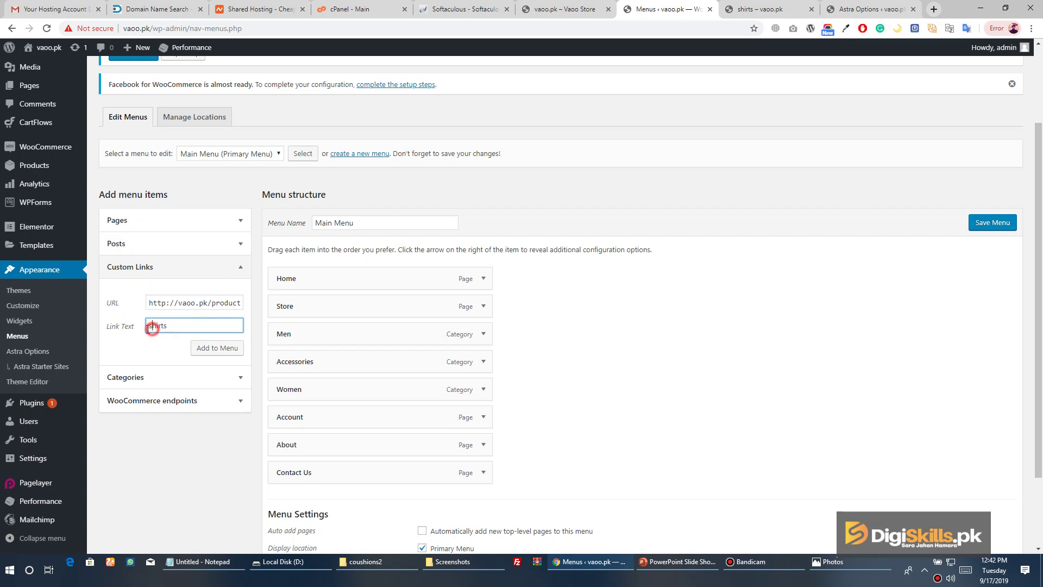
left_click_drag(153, 326, 148, 328)
left_click(211, 348)
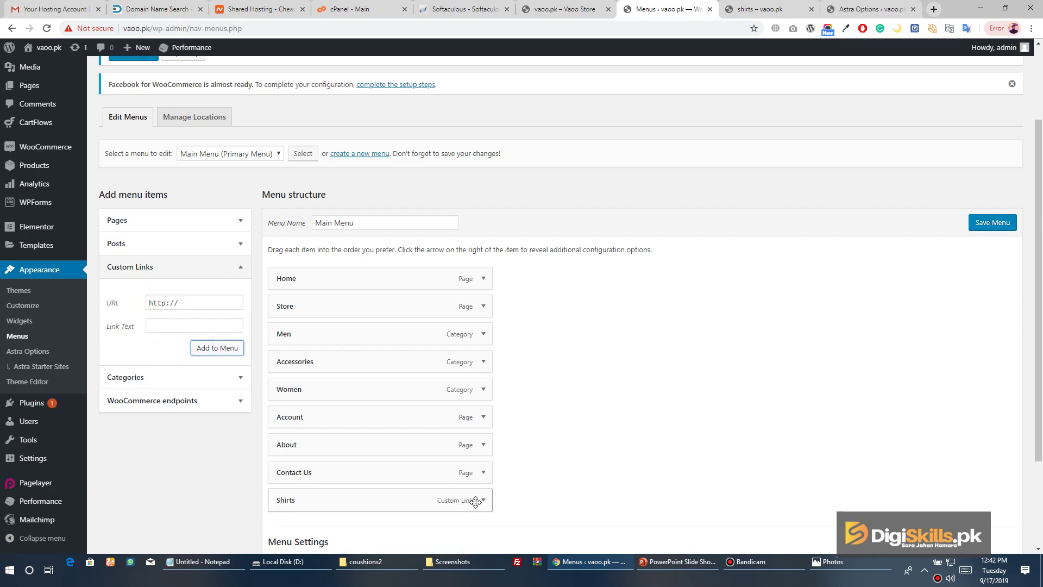
left_click_drag(476, 501, 446, 368)
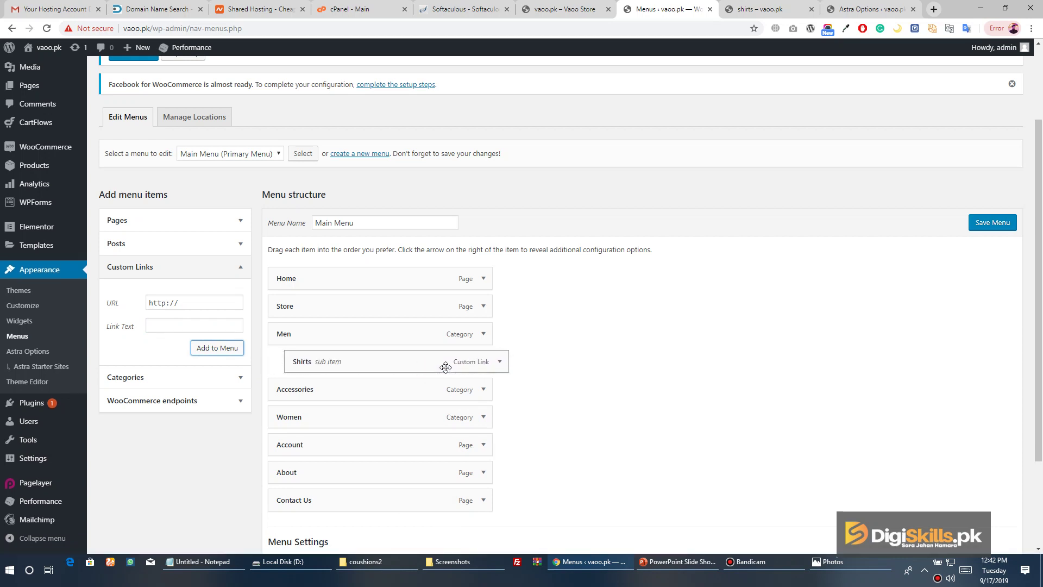
left_click(997, 223)
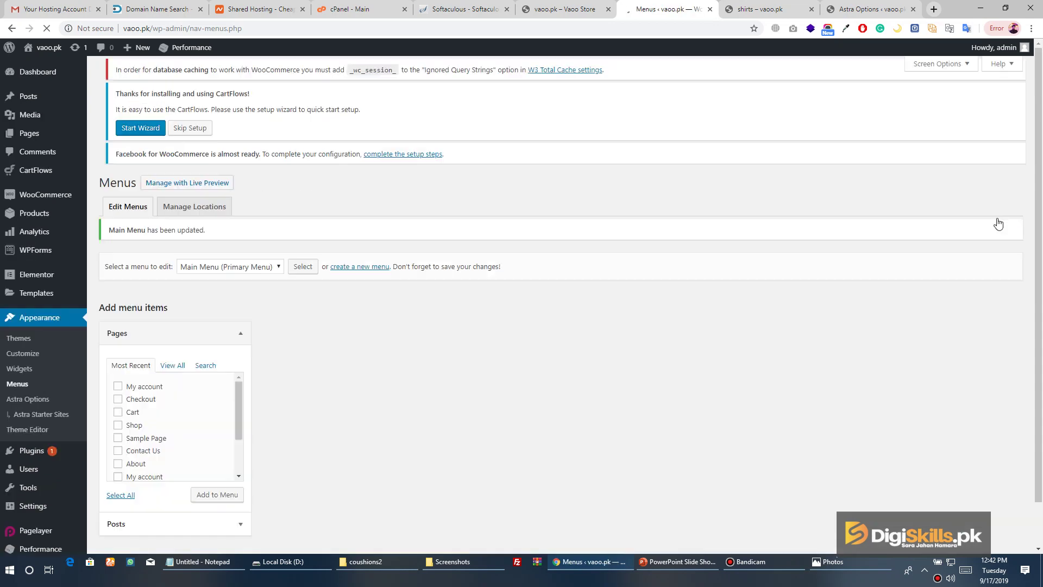
left_click(751, 14)
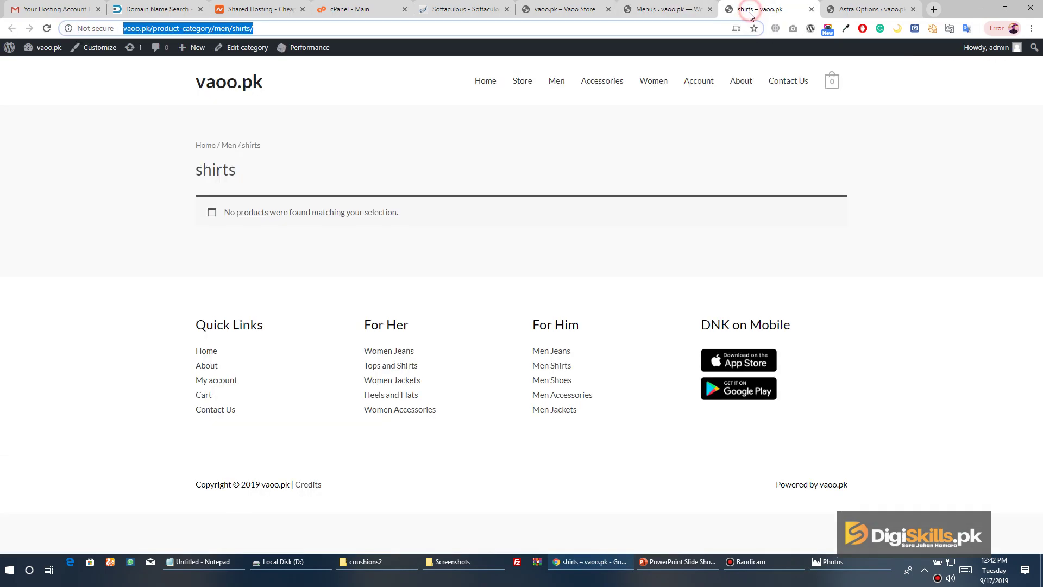
Open Shirts from the Men dropdown on the live site, then return to the Menus editor
left_click(480, 82)
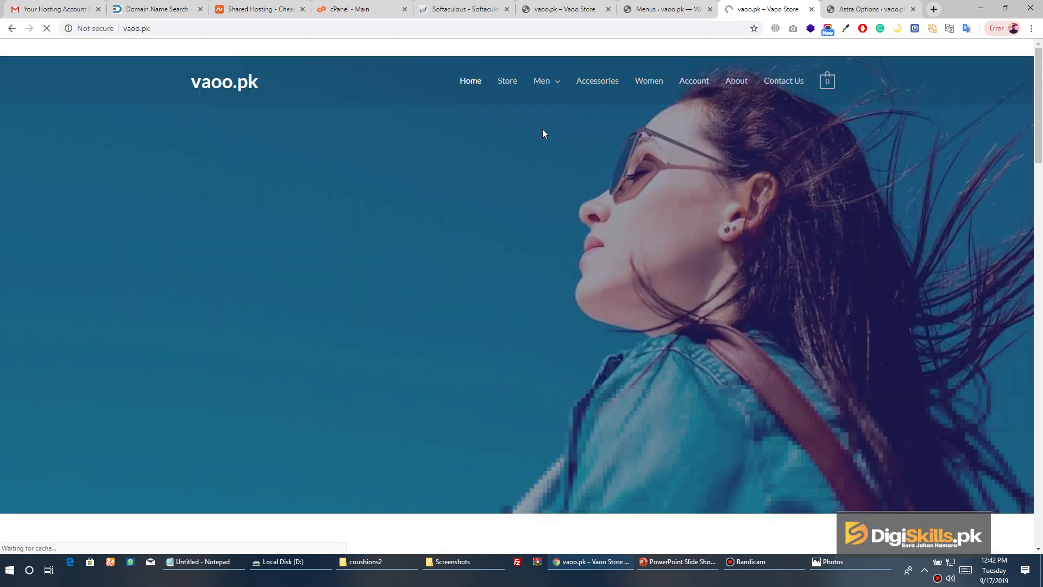
mouse_move(543, 82)
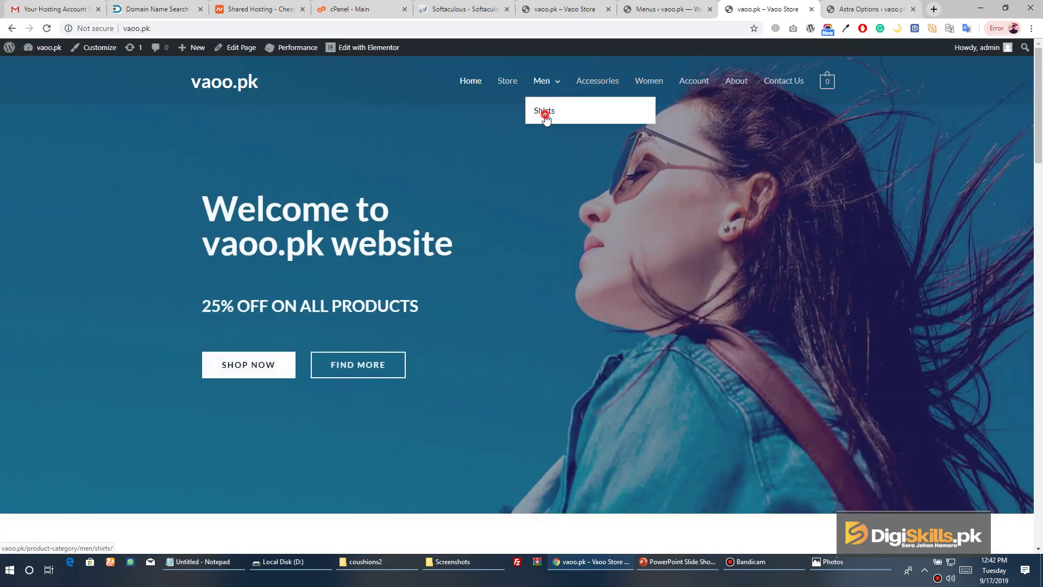
left_click(545, 115)
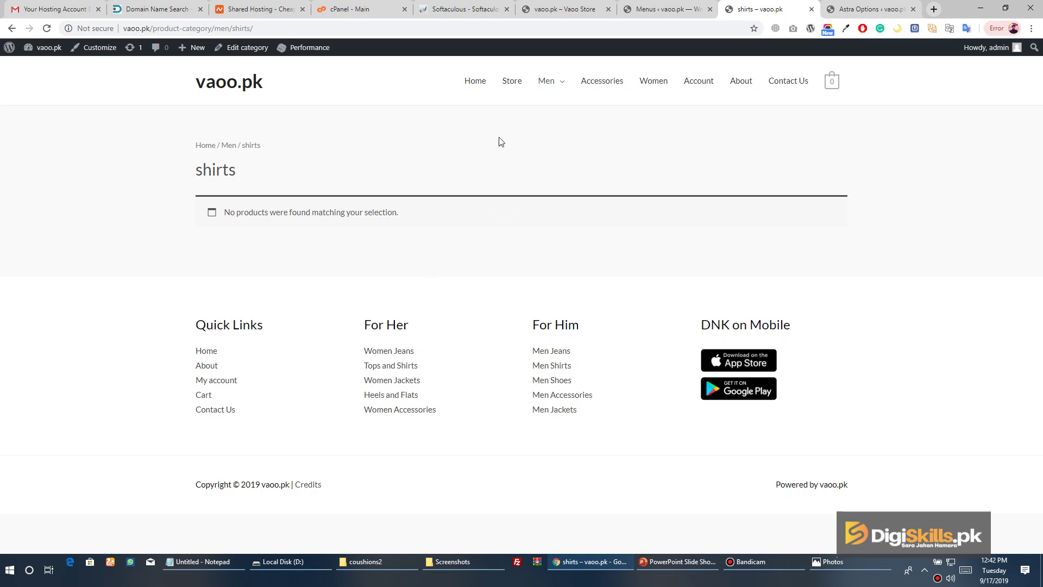
left_click(476, 81)
left_click(665, 10)
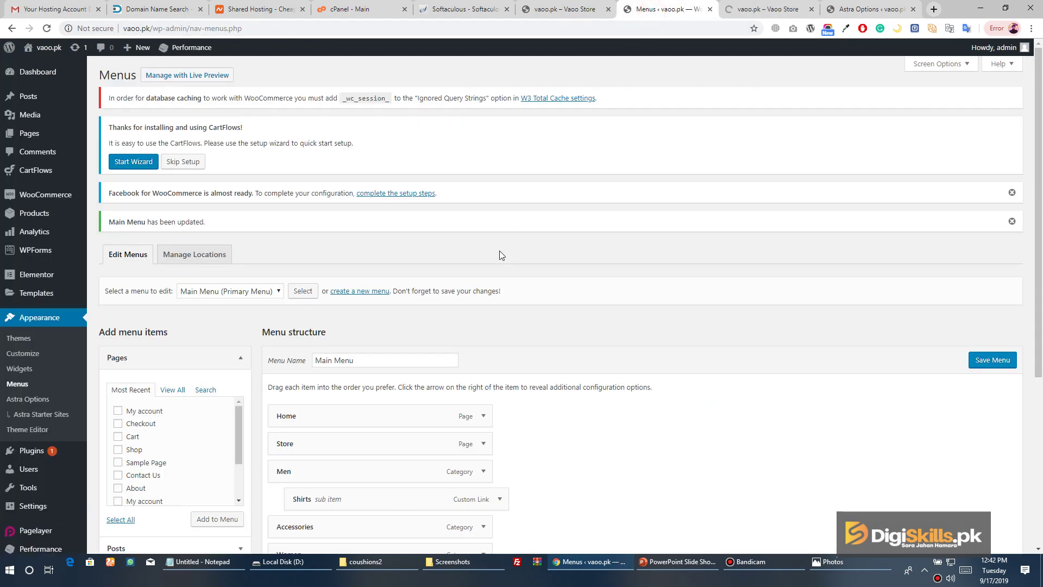
Show All Products and open the DNK White Shoes editor in a new tab
mouse_move(49, 215)
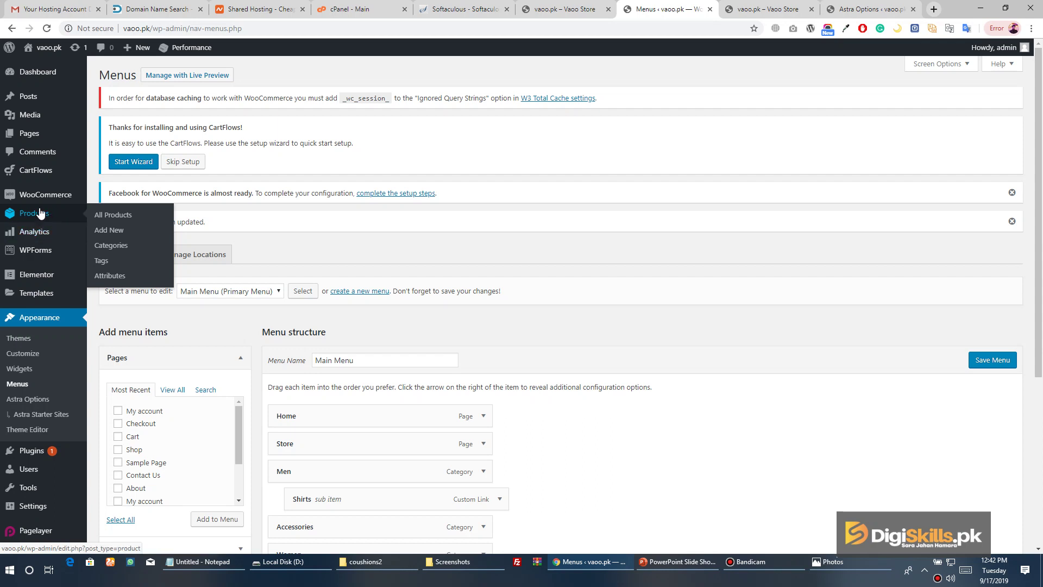
left_click(113, 215)
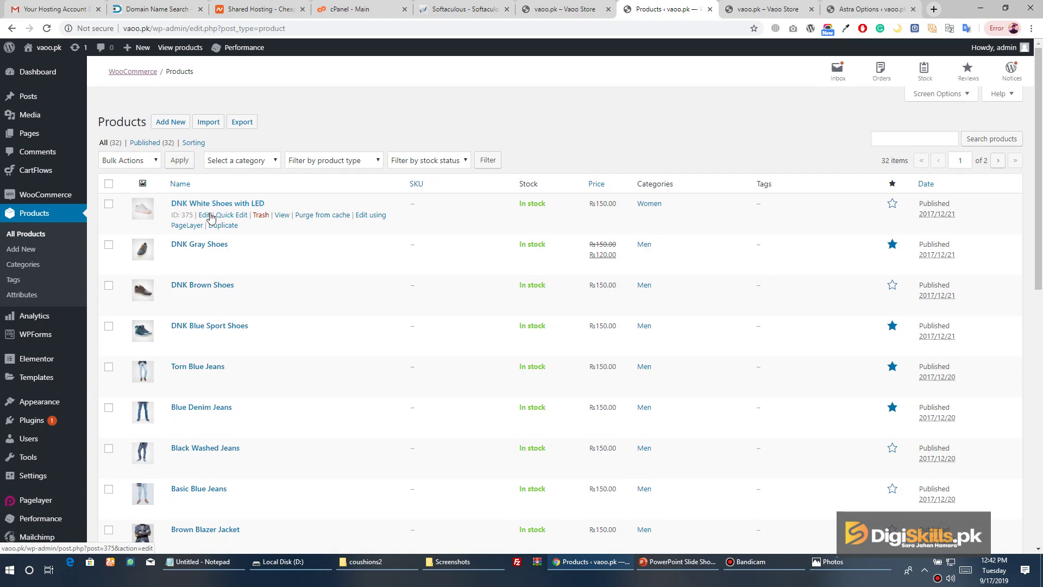
right_click(207, 217)
left_click(234, 223)
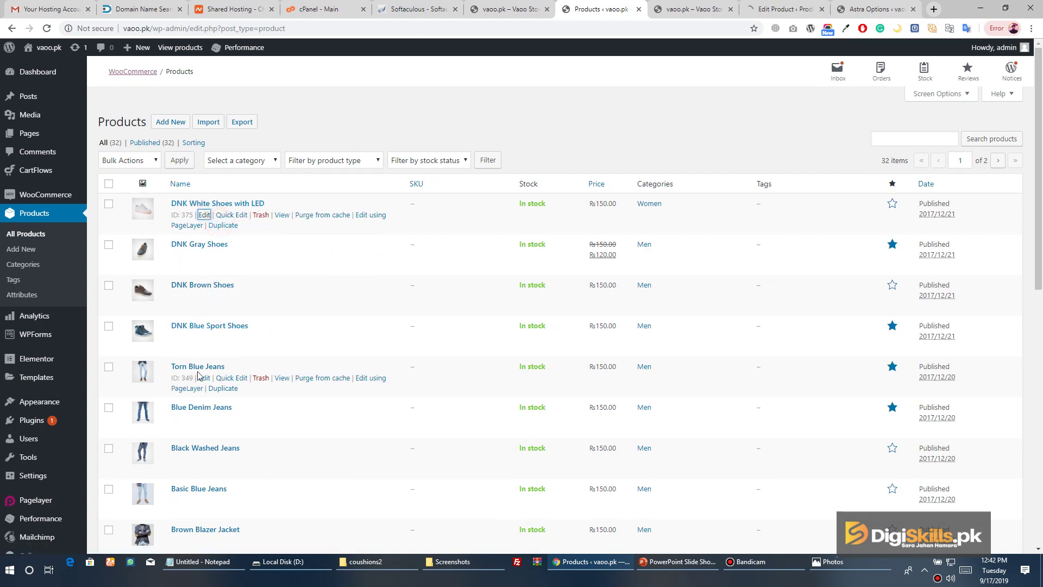
Look over the white shoes edit page, close it, and return to the product list
left_click(761, 17)
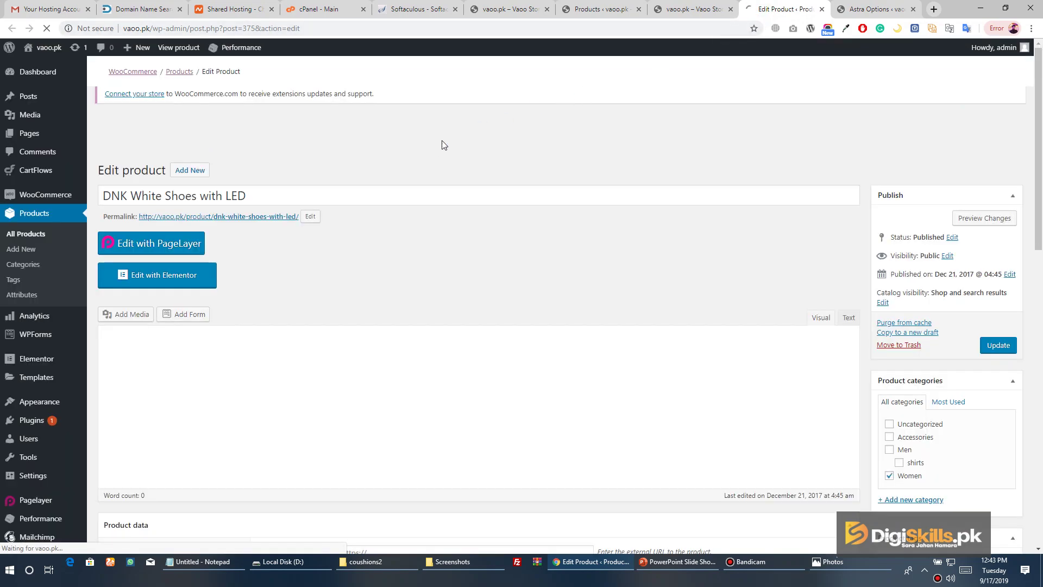
scroll(431, 163, "down", 14)
scroll(435, 165, "up", 8)
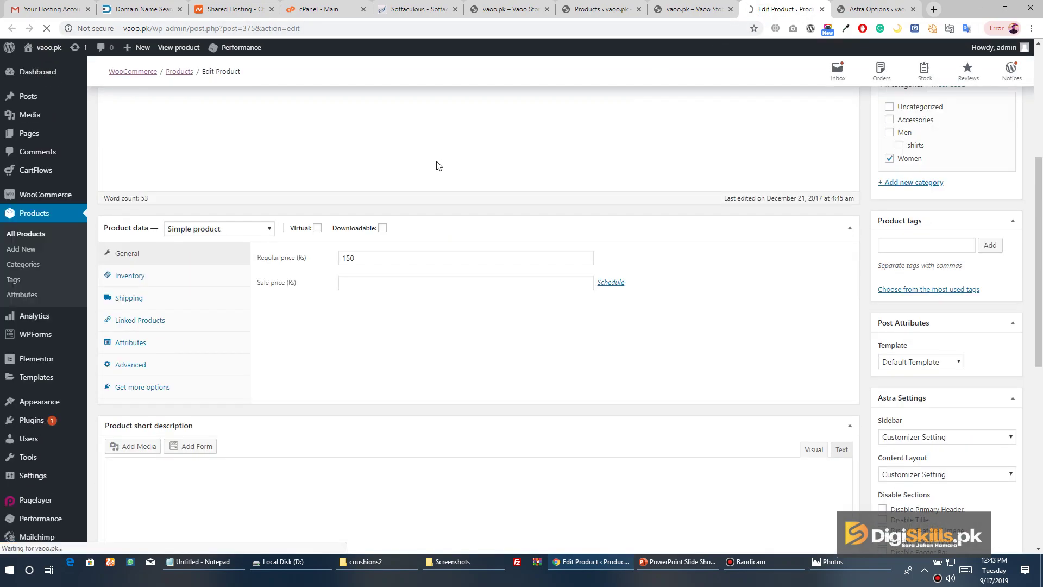
scroll(656, 205, "down", 7)
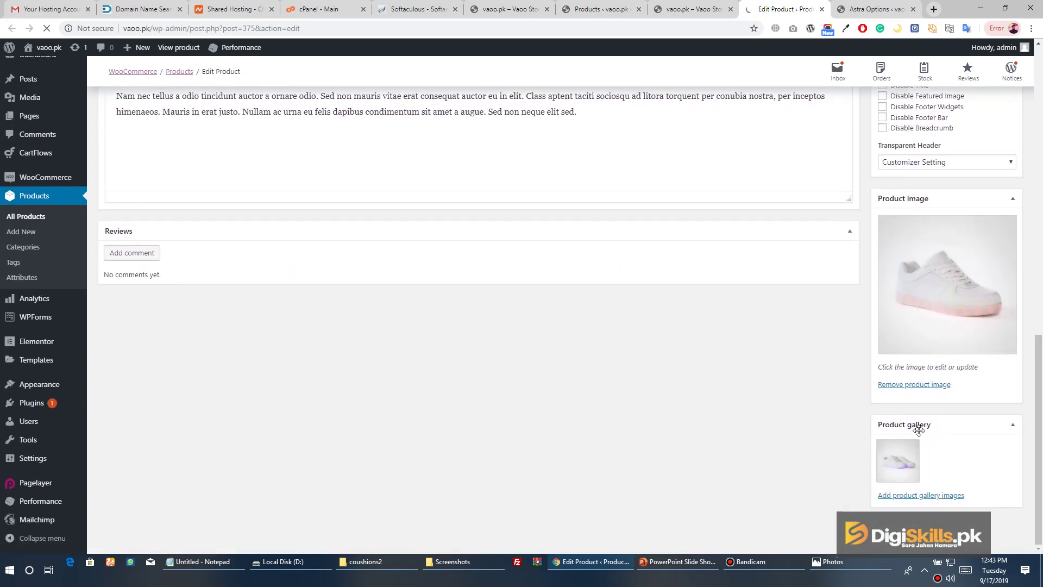
scroll(838, 280, "up", 5)
scroll(559, 220, "up", 8)
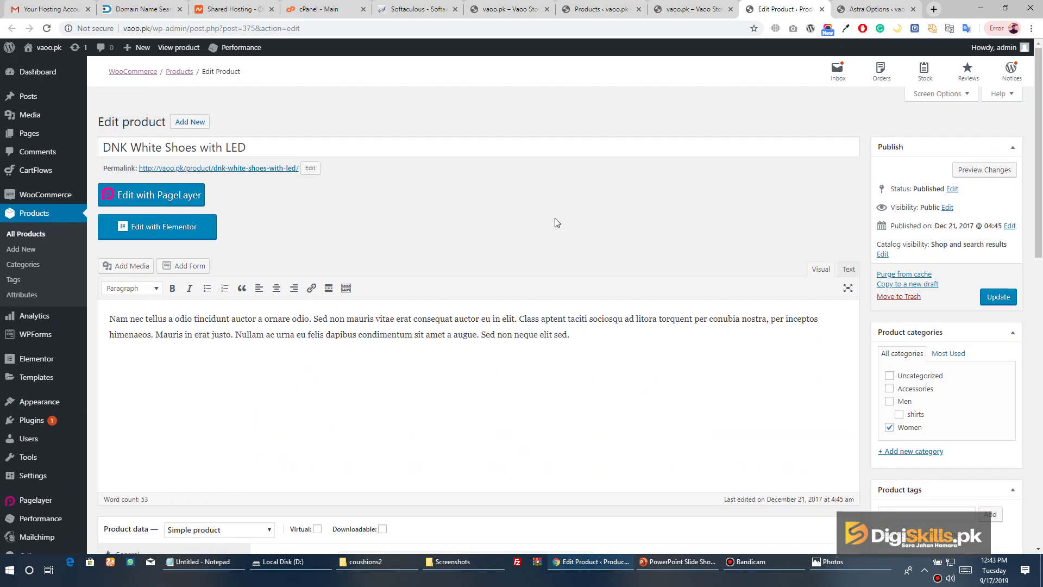
left_click(821, 9)
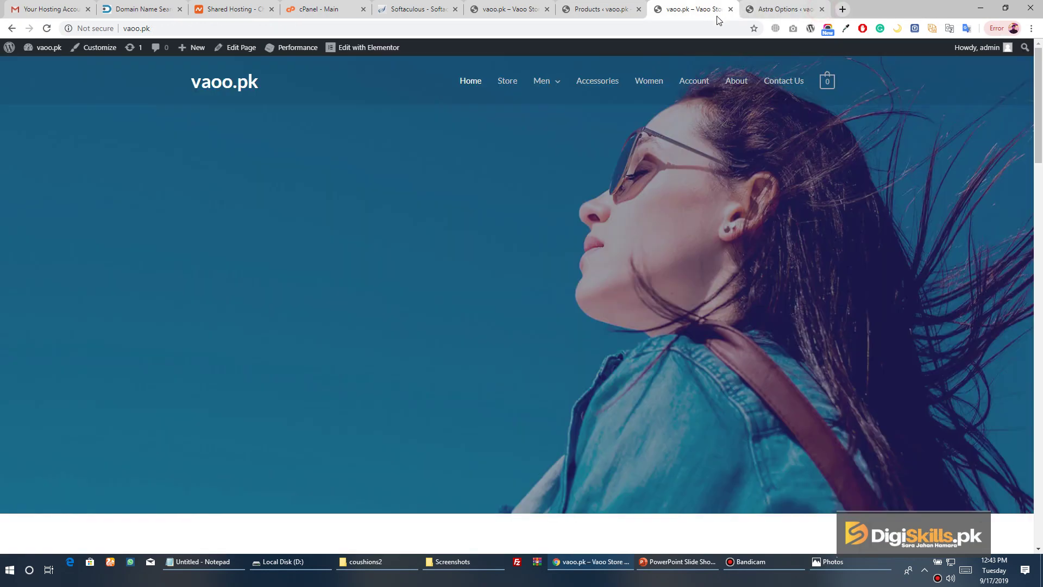
left_click(597, 9)
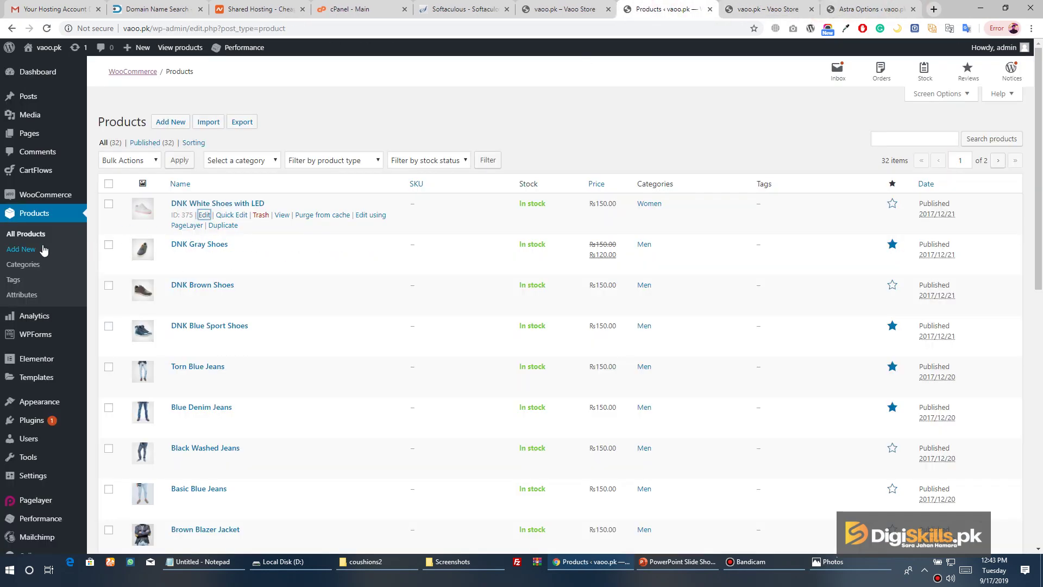
Start a new product and tick the shirts and Men product categories
left_click(24, 251)
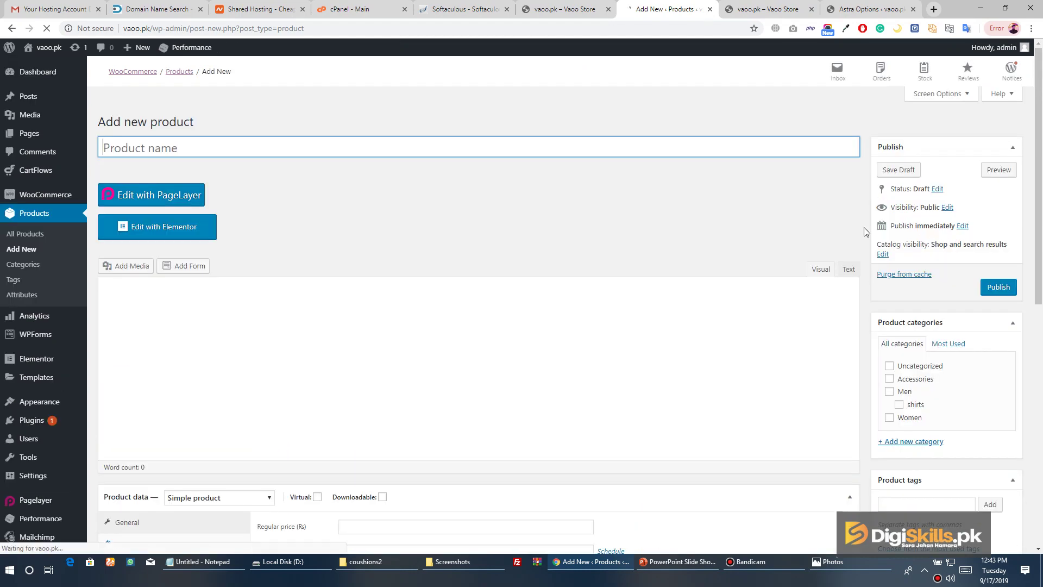
scroll(774, 221, "down", 3)
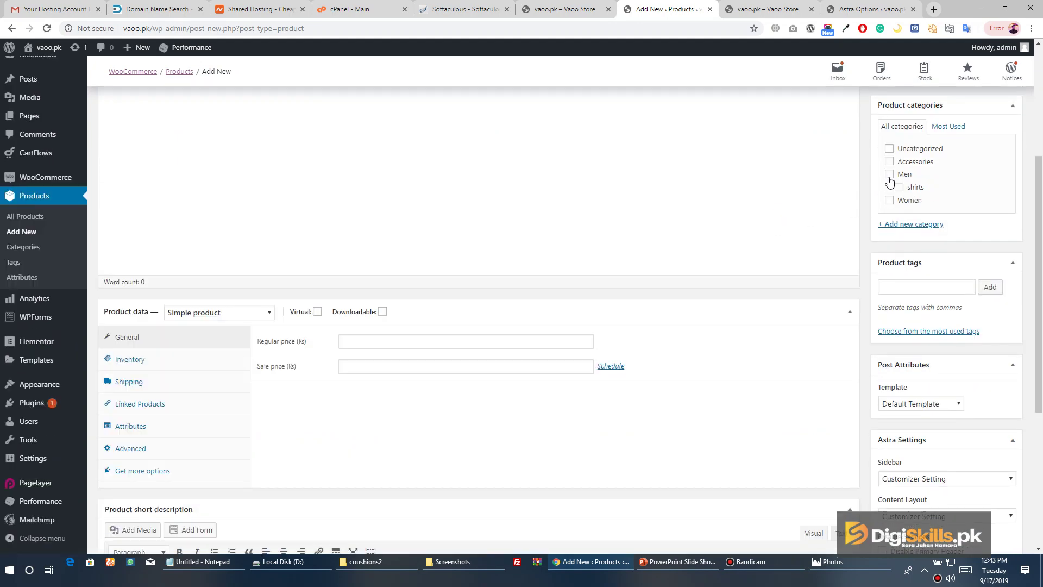
left_click(899, 188)
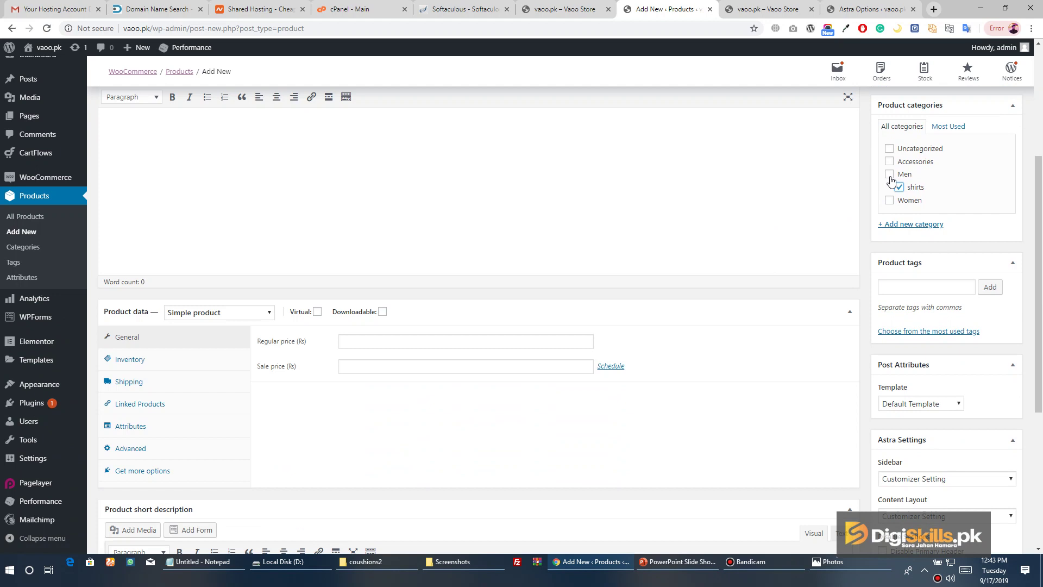
left_click(889, 176)
scroll(895, 261, "down", 3)
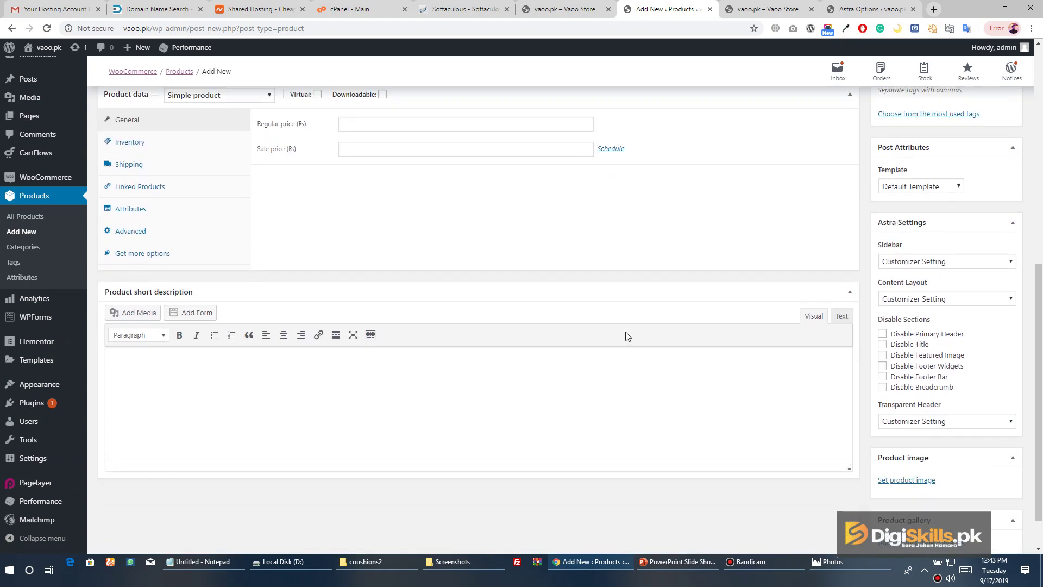
scroll(487, 342, "up", 6)
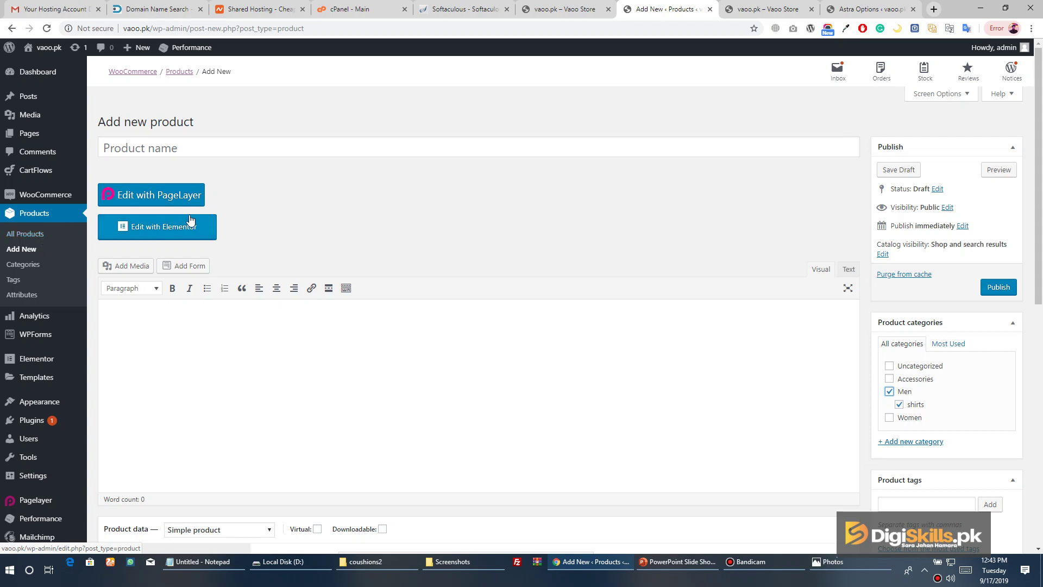
scroll(86, 229, "down", 5)
mouse_move(72, 178)
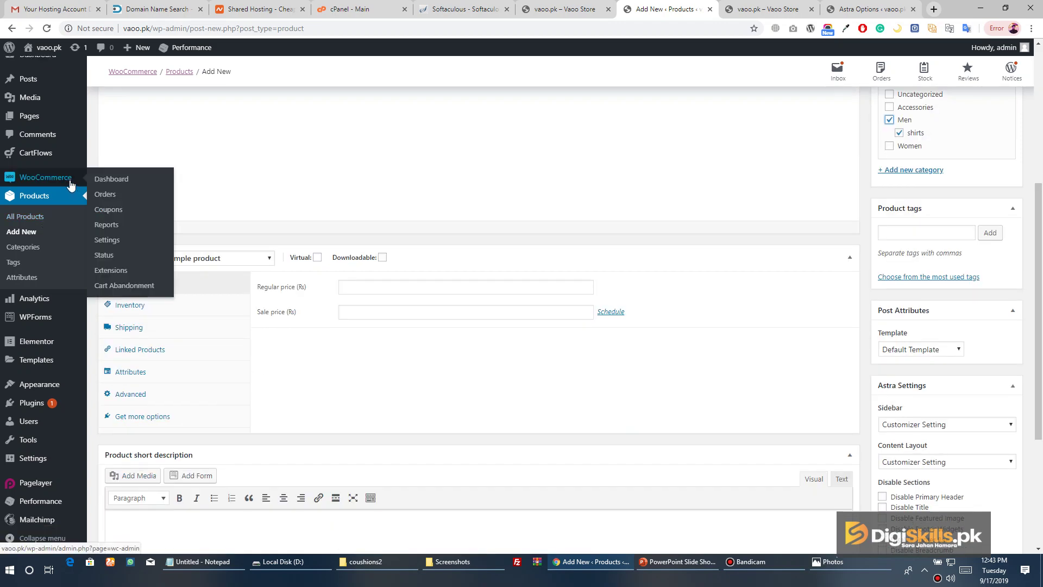
Open WooCommerce Settings, then scroll through the live vaoo.pk storefront homepage
left_click(127, 245)
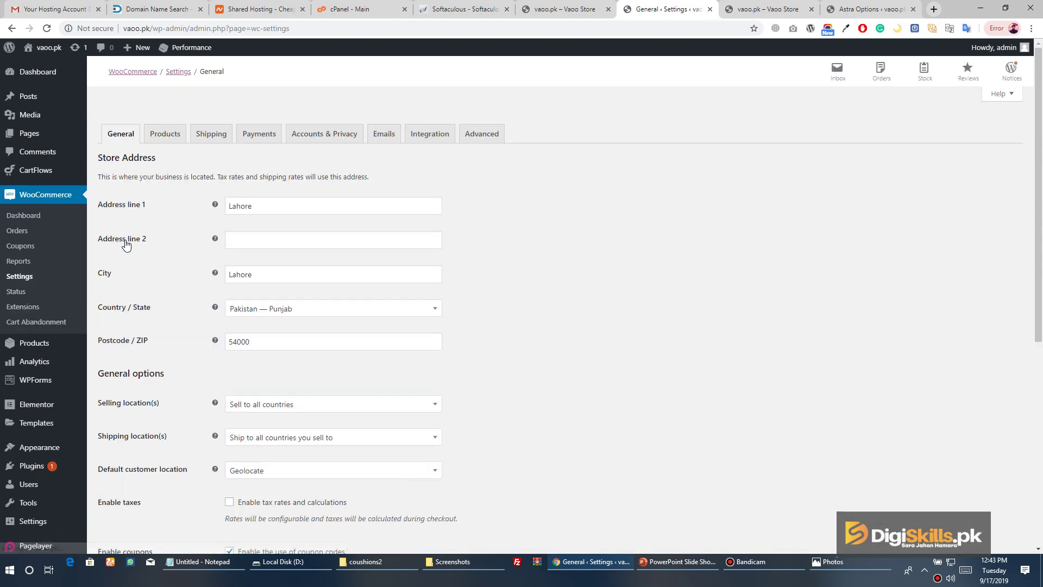
key("ctrl+Tab")
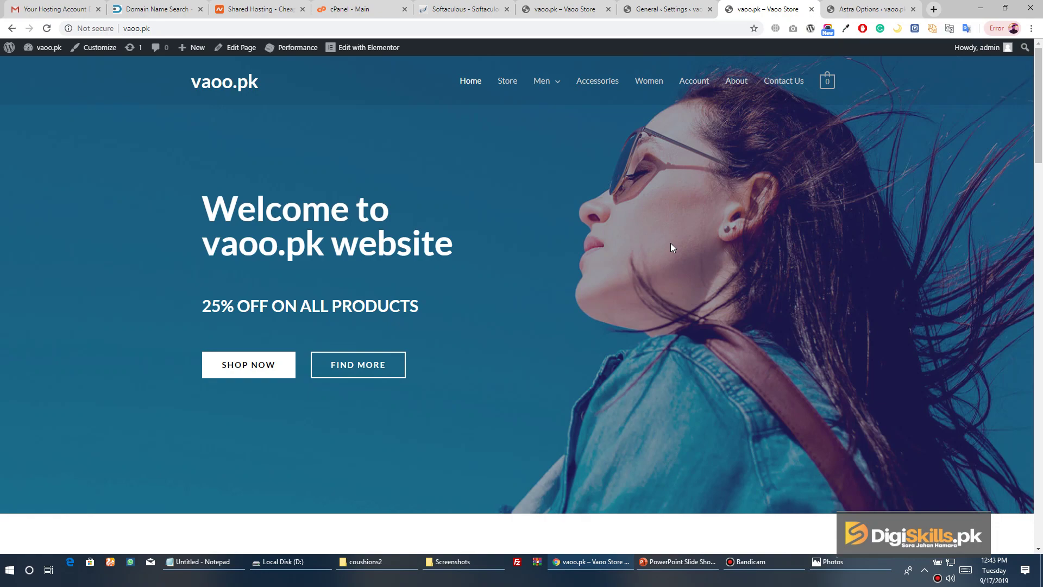
scroll(700, 207, "down", 5)
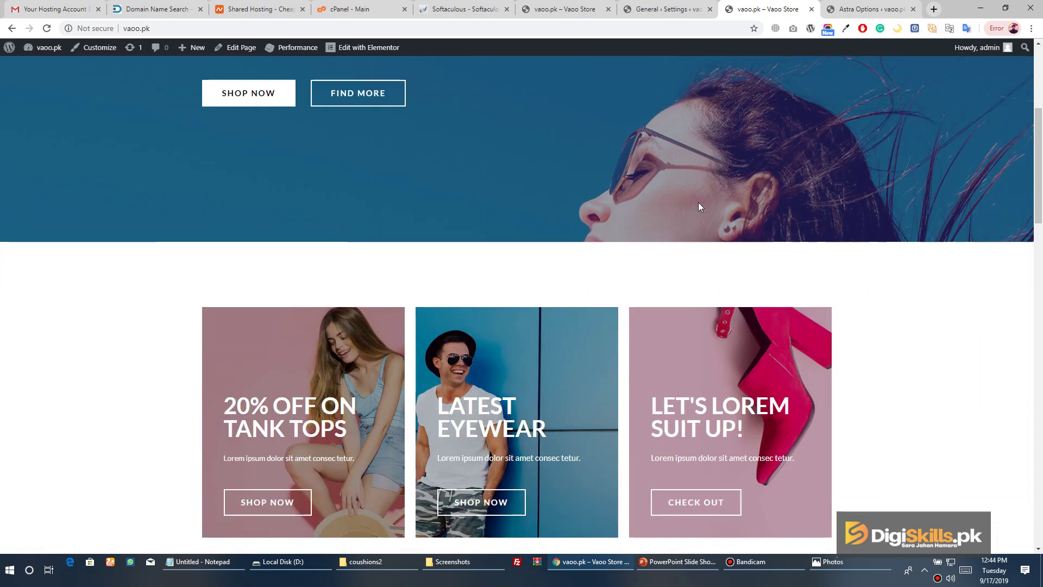
scroll(698, 207, "down", 10)
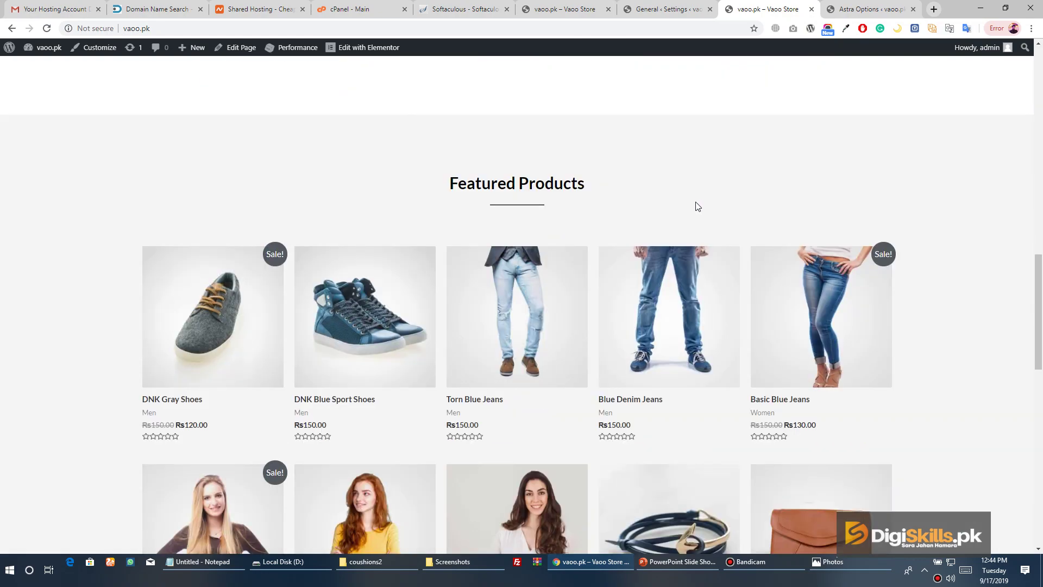
scroll(696, 208, "down", 14)
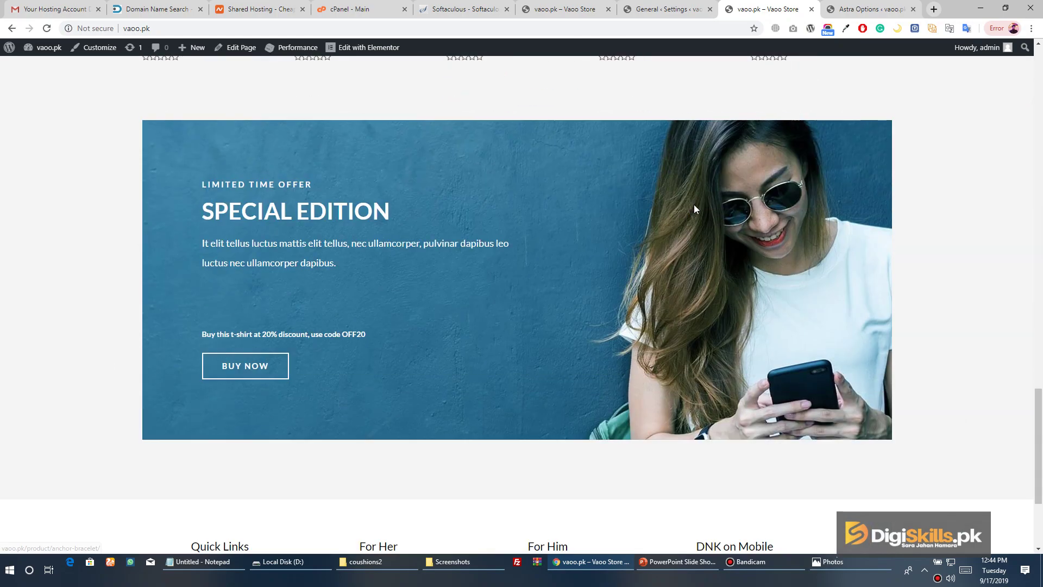
scroll(693, 206, "up", 20)
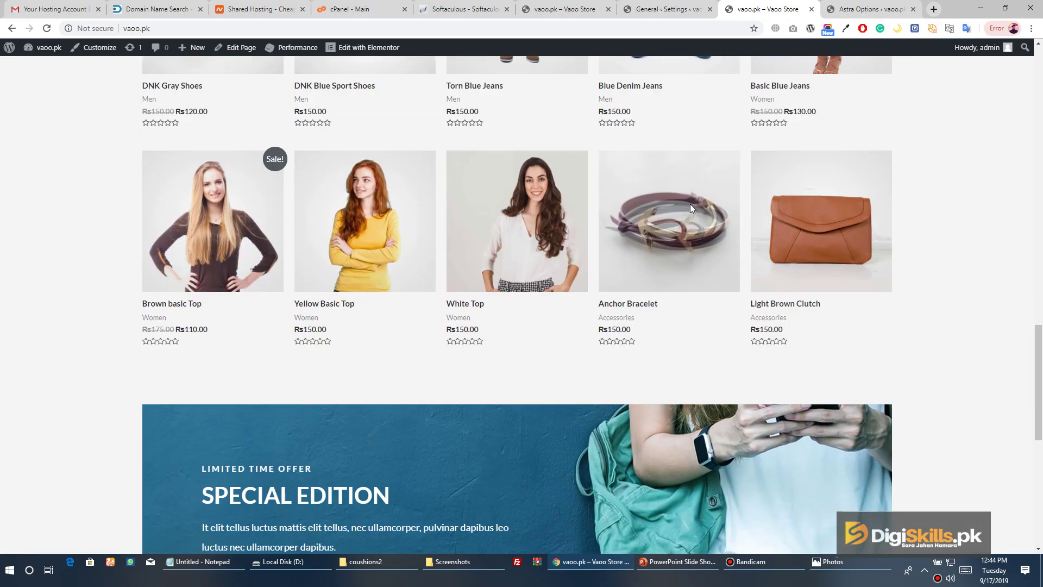
scroll(689, 208, "up", 3)
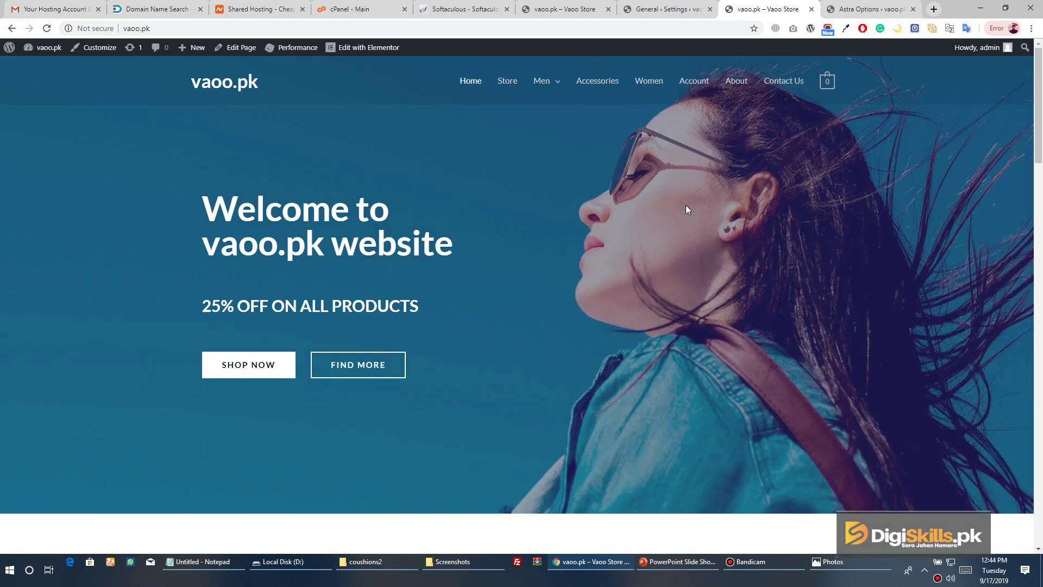